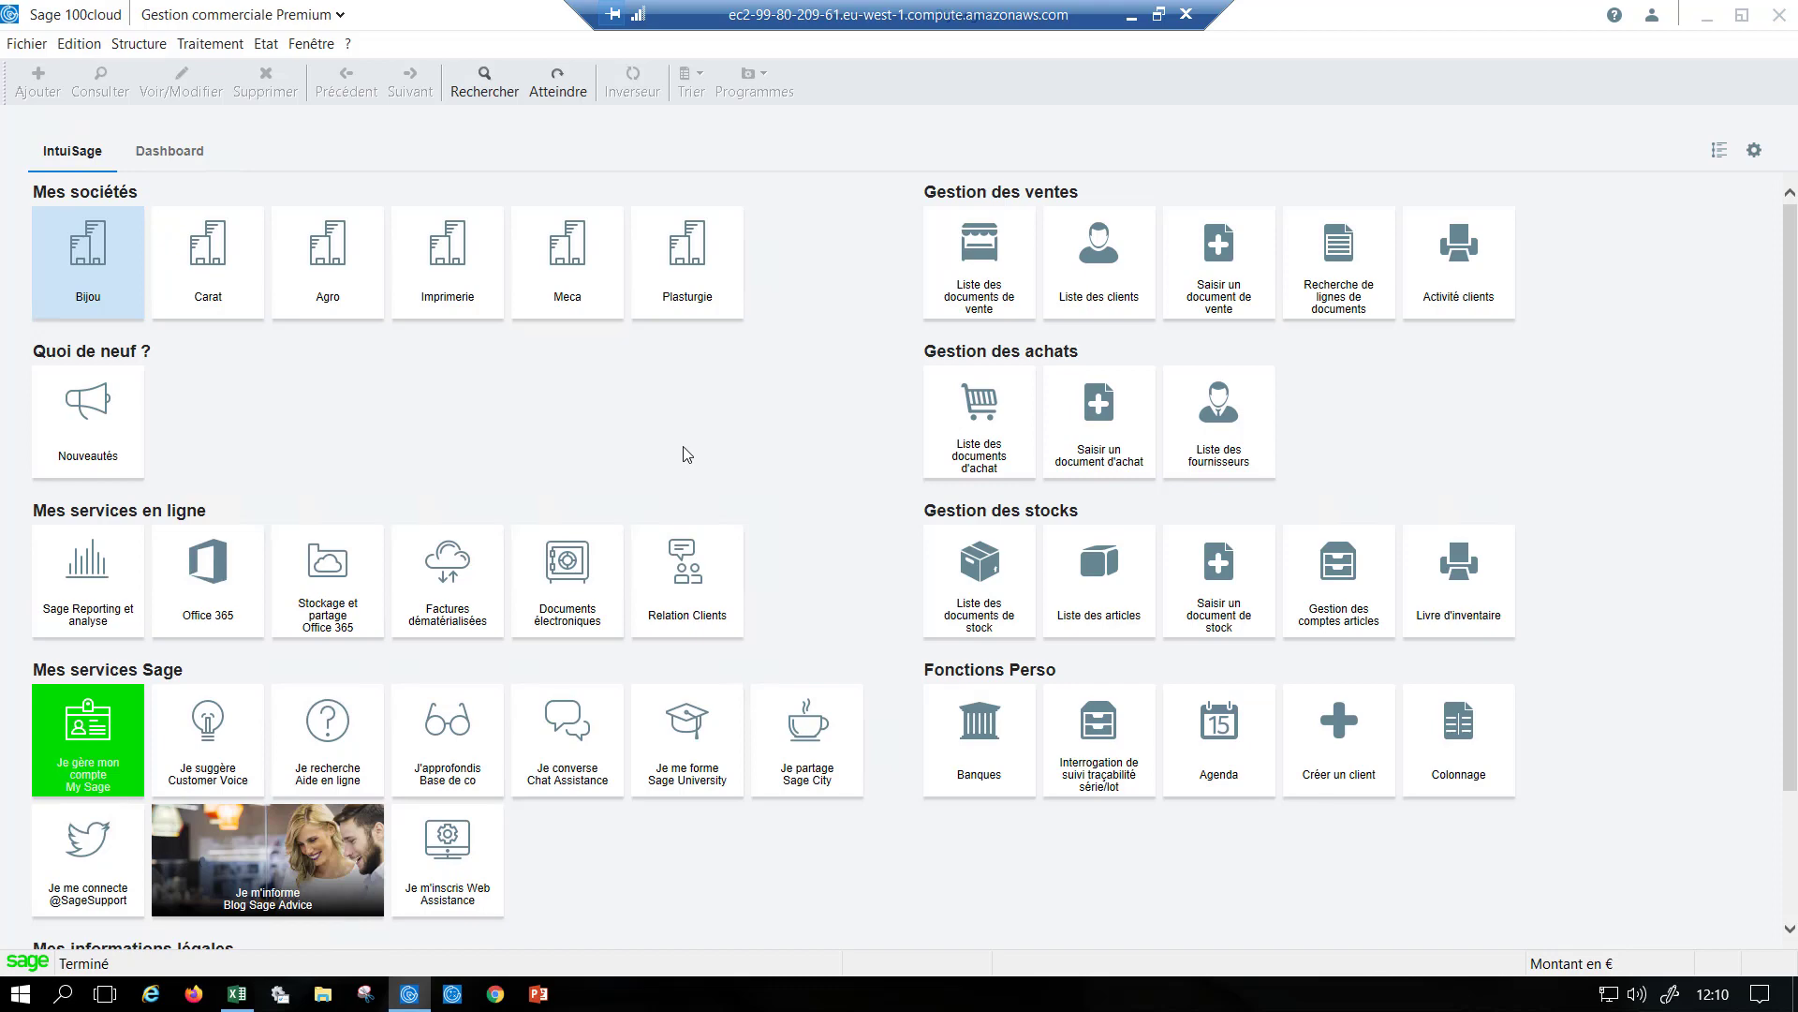
- Open the client list, view the Prospect records and restrict the list to the Client type
click(1115, 298)
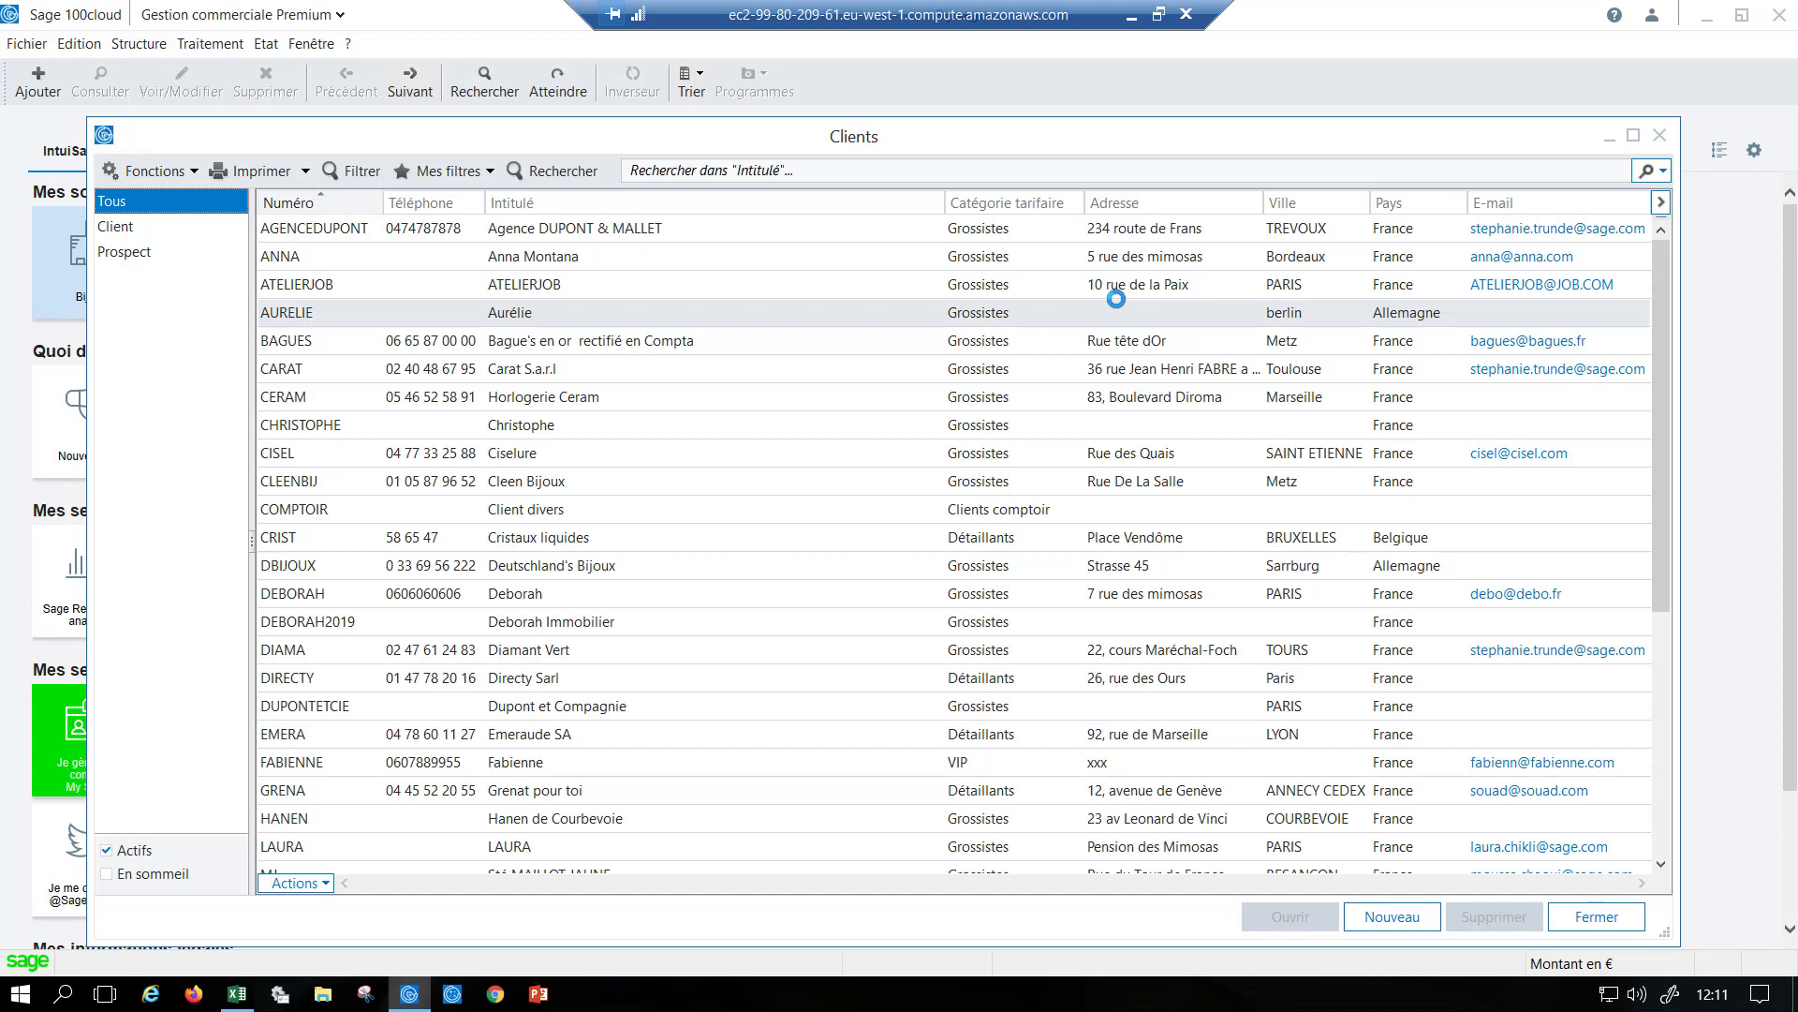
click(186, 235)
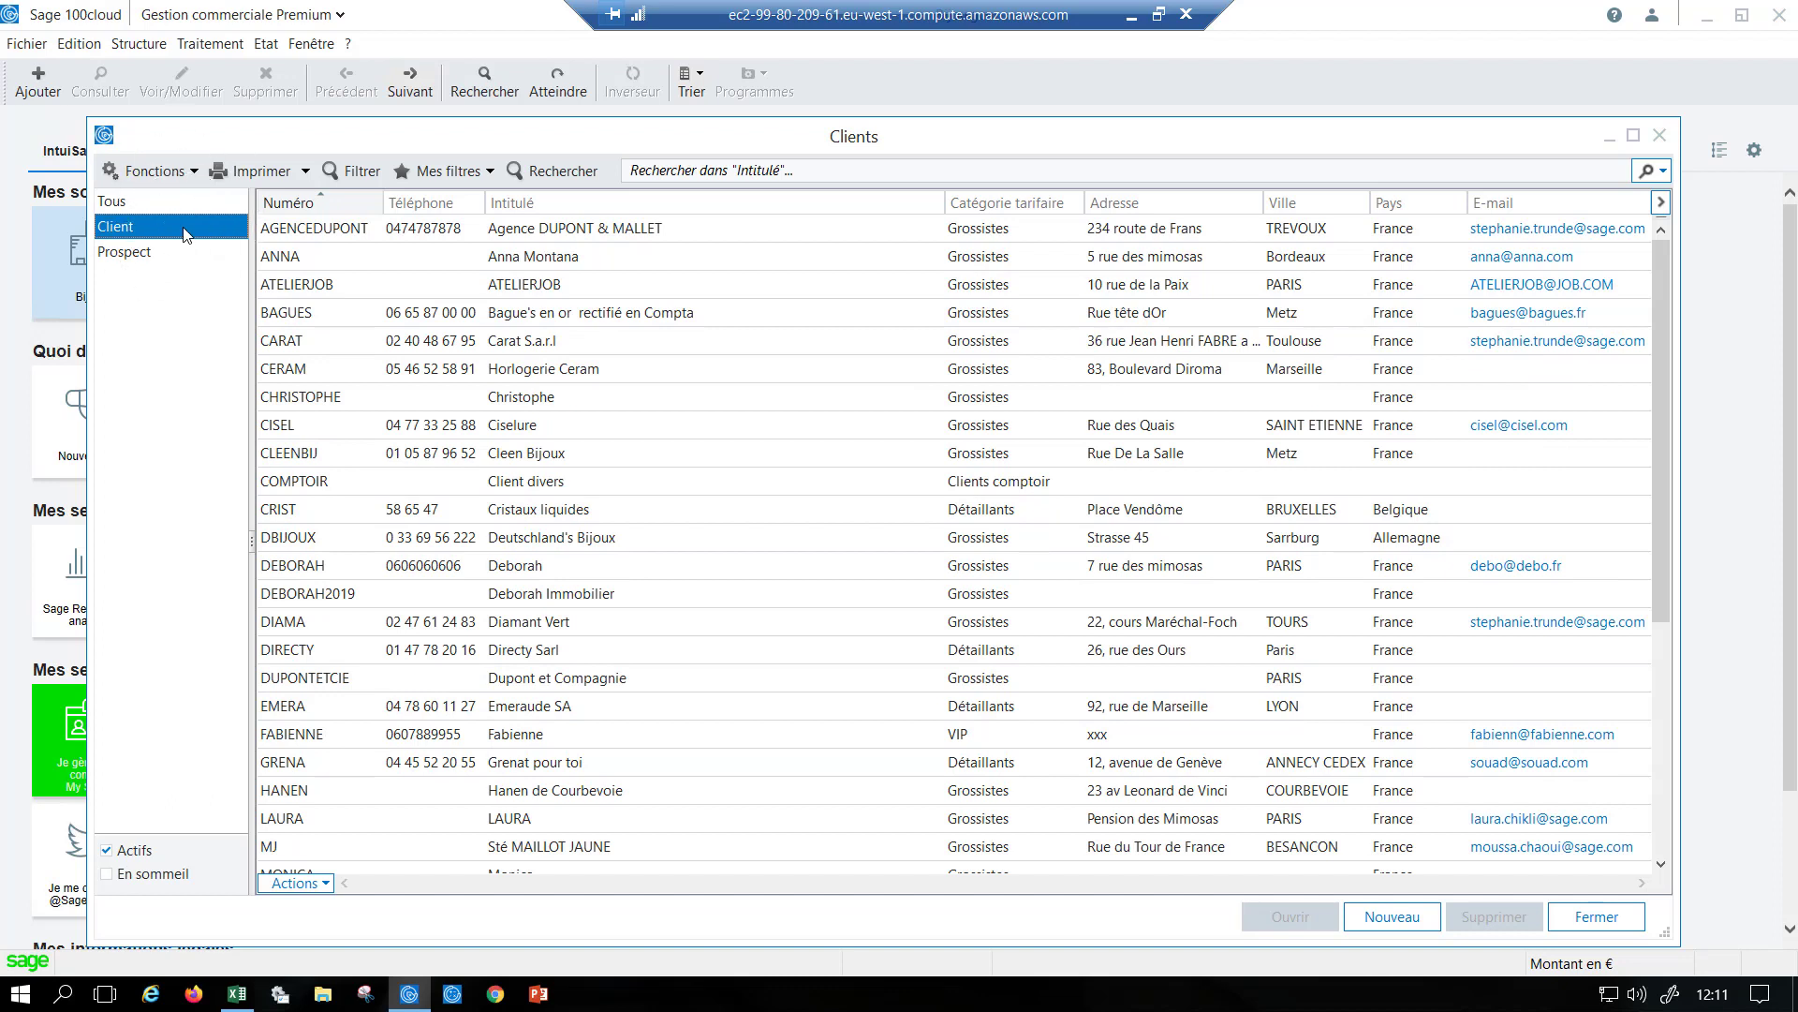
click(186, 253)
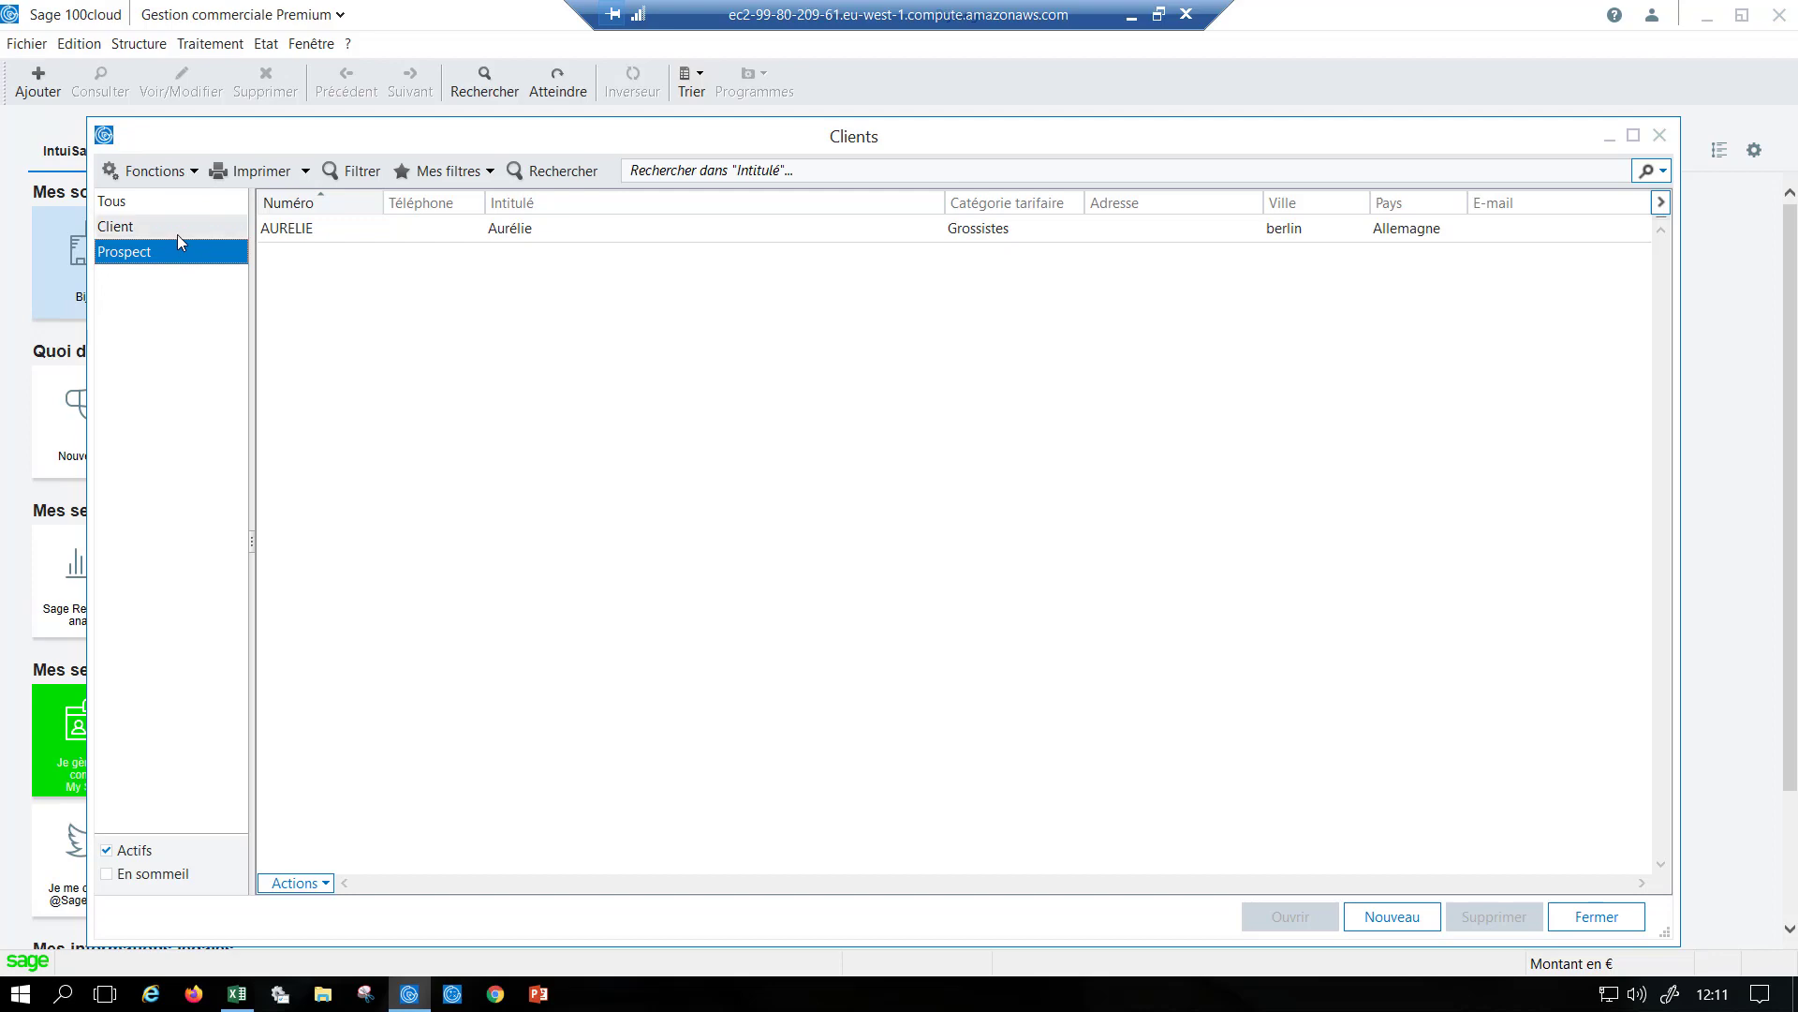
click(180, 232)
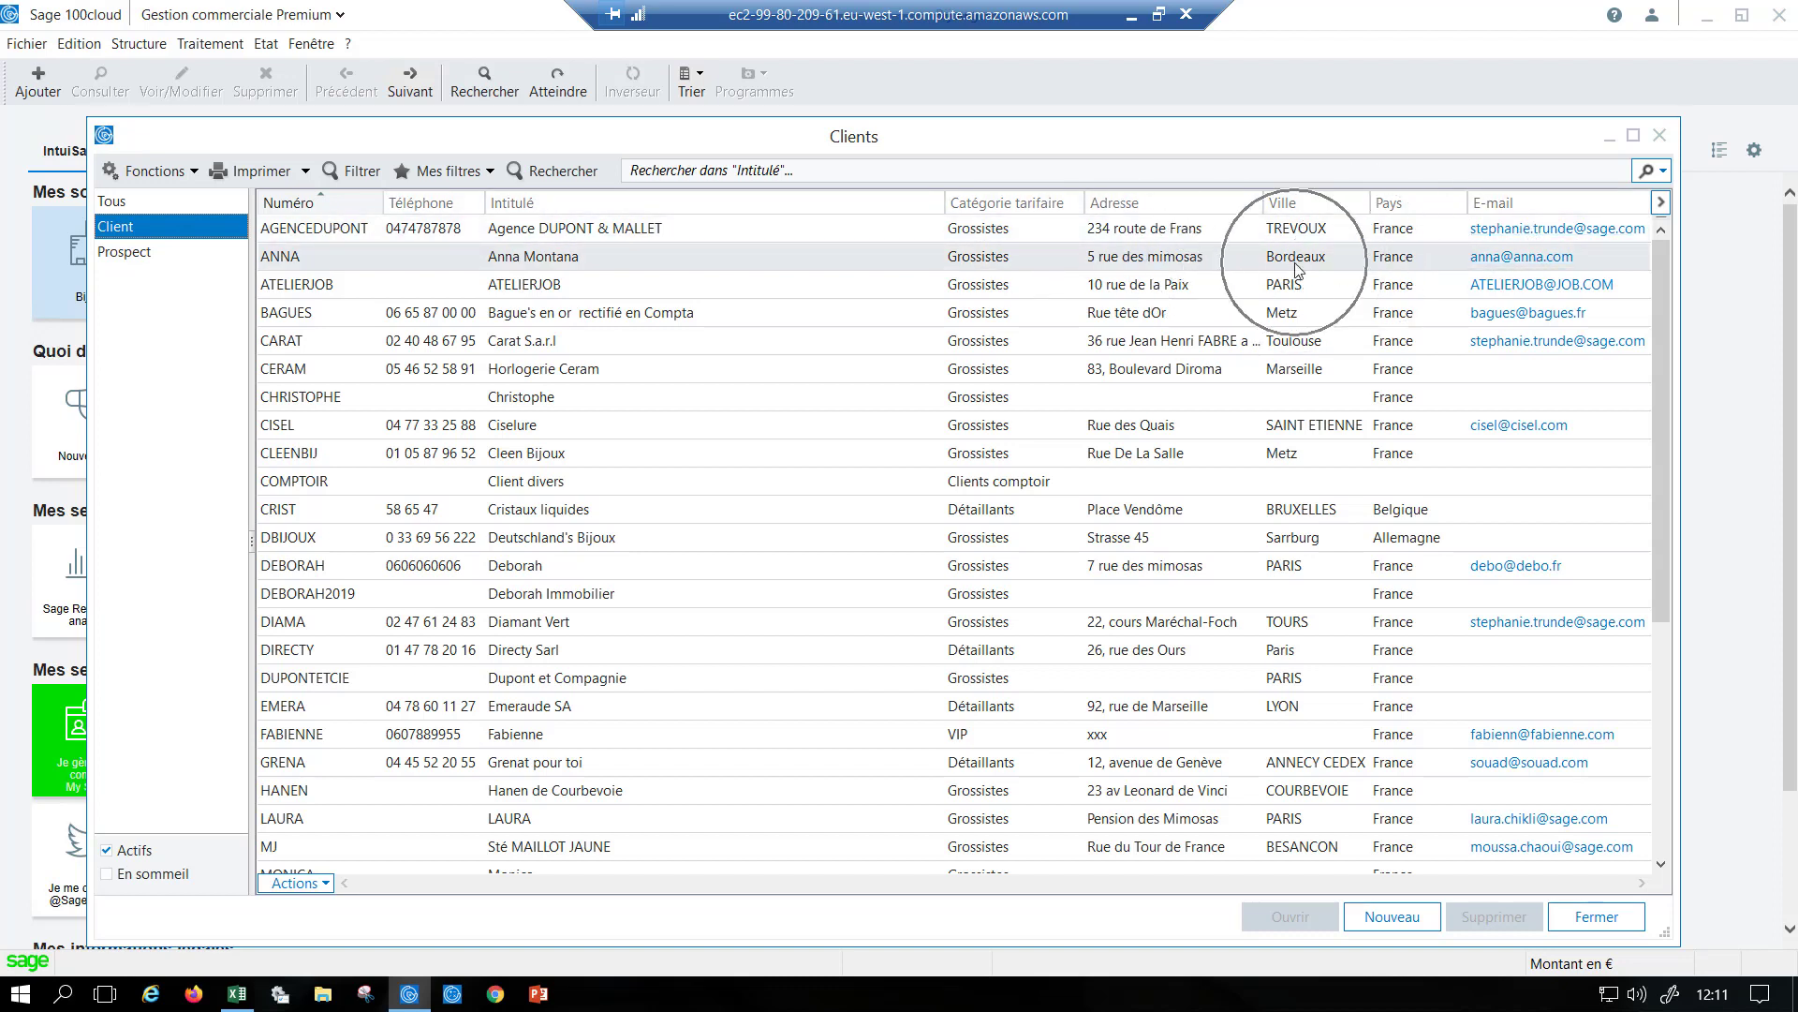
- Group the client list by country (Pays)
click(1133, 284)
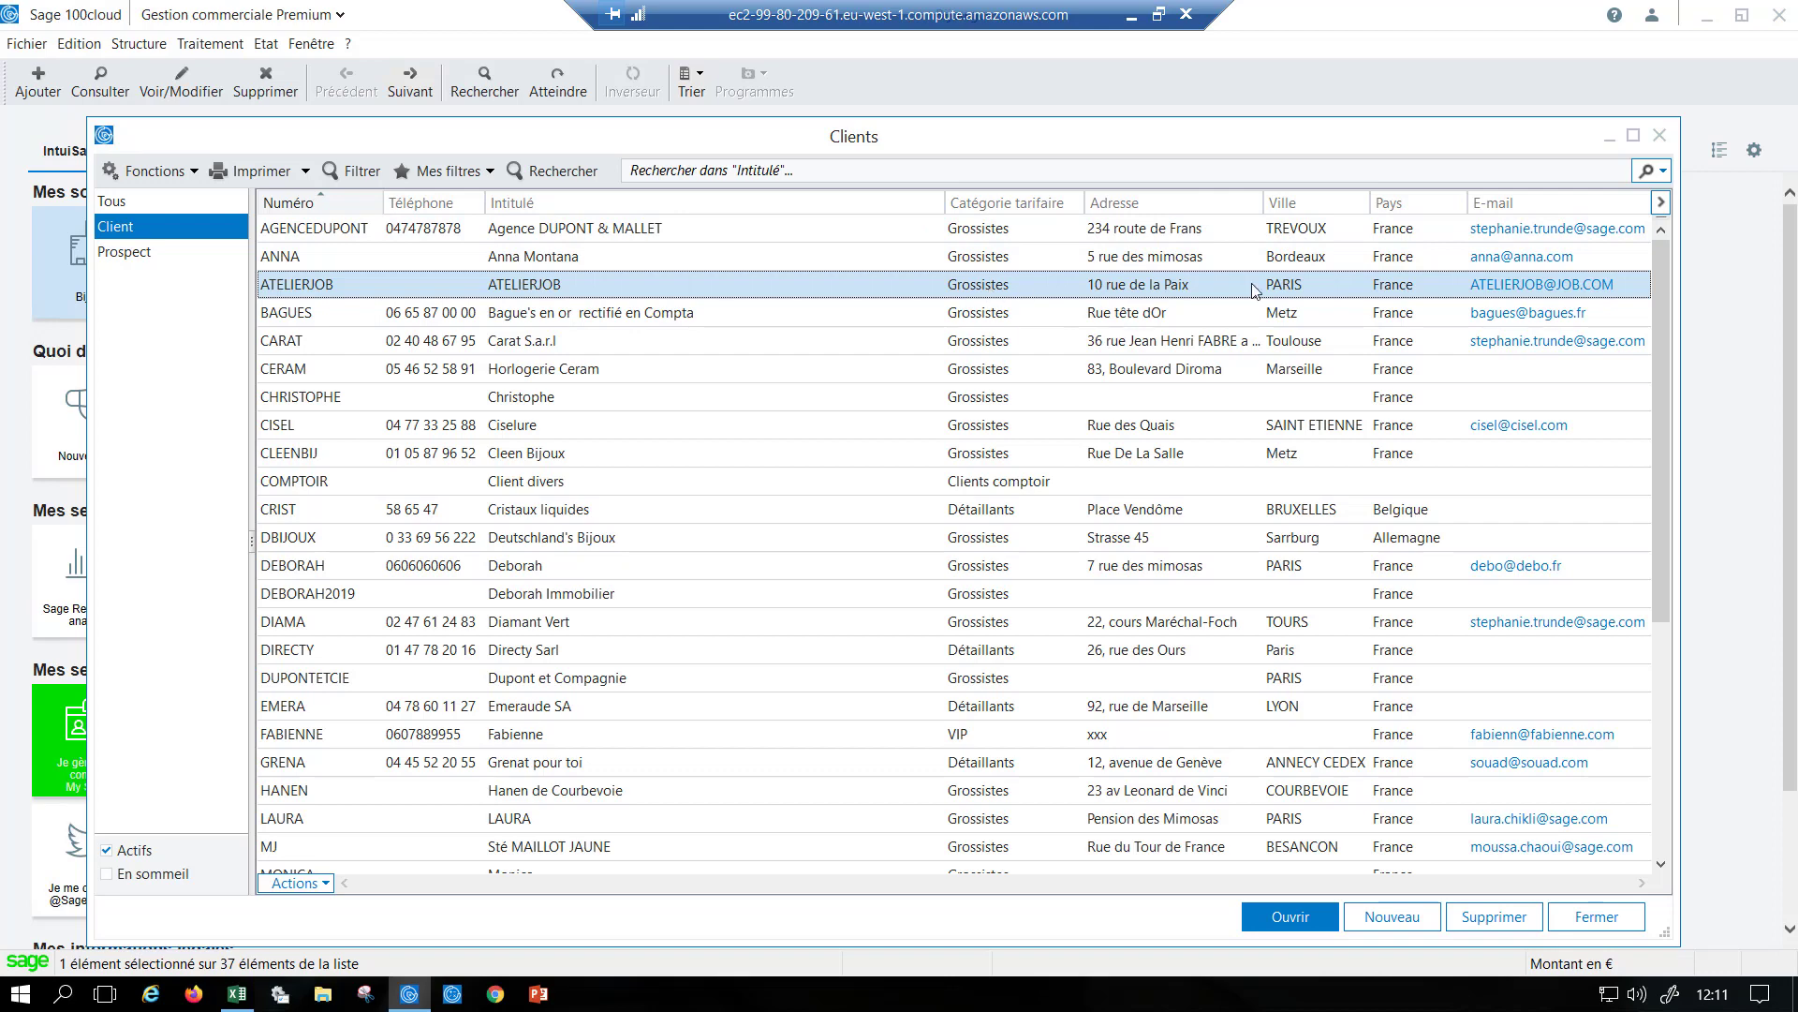
right_click(1374, 288)
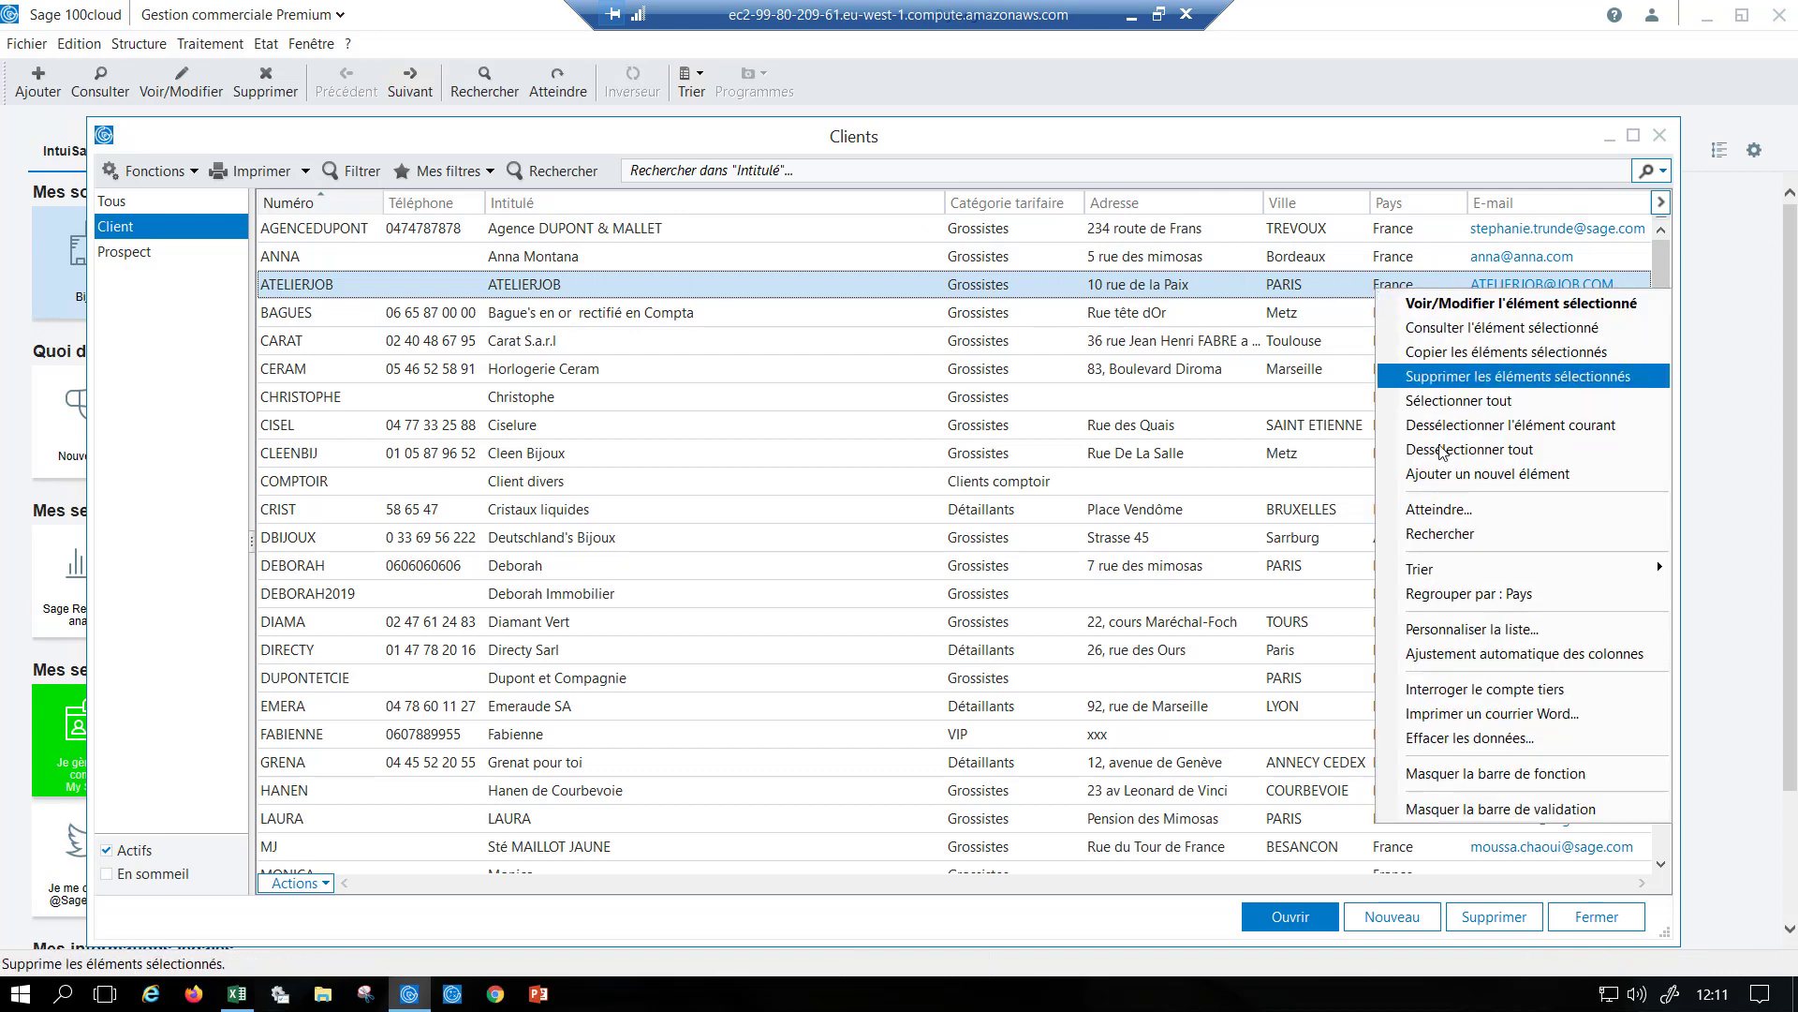
click(1461, 593)
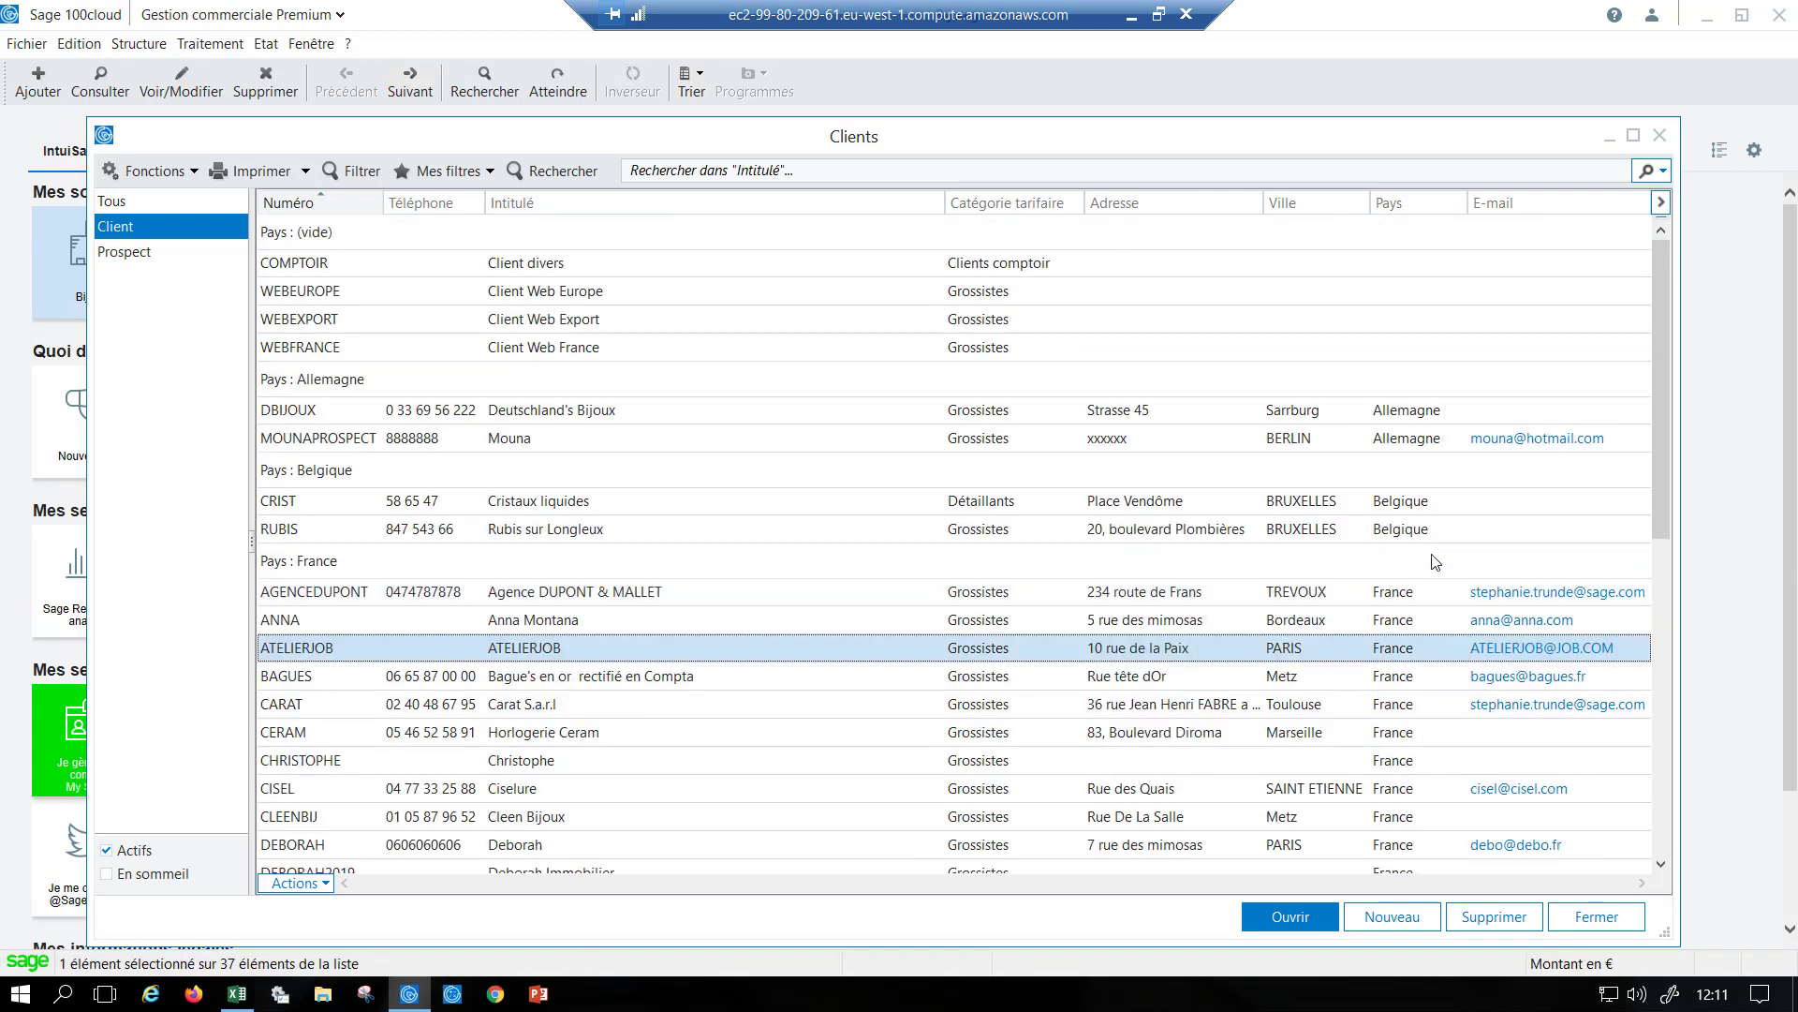
- Copy the German and Belgian client rows, from DBIJOUX to RUBIS, into the blank Excel sheet starting at cell A1
scroll(1387, 449, down, 3)
scroll(1314, 339, up, 2)
click(1311, 330)
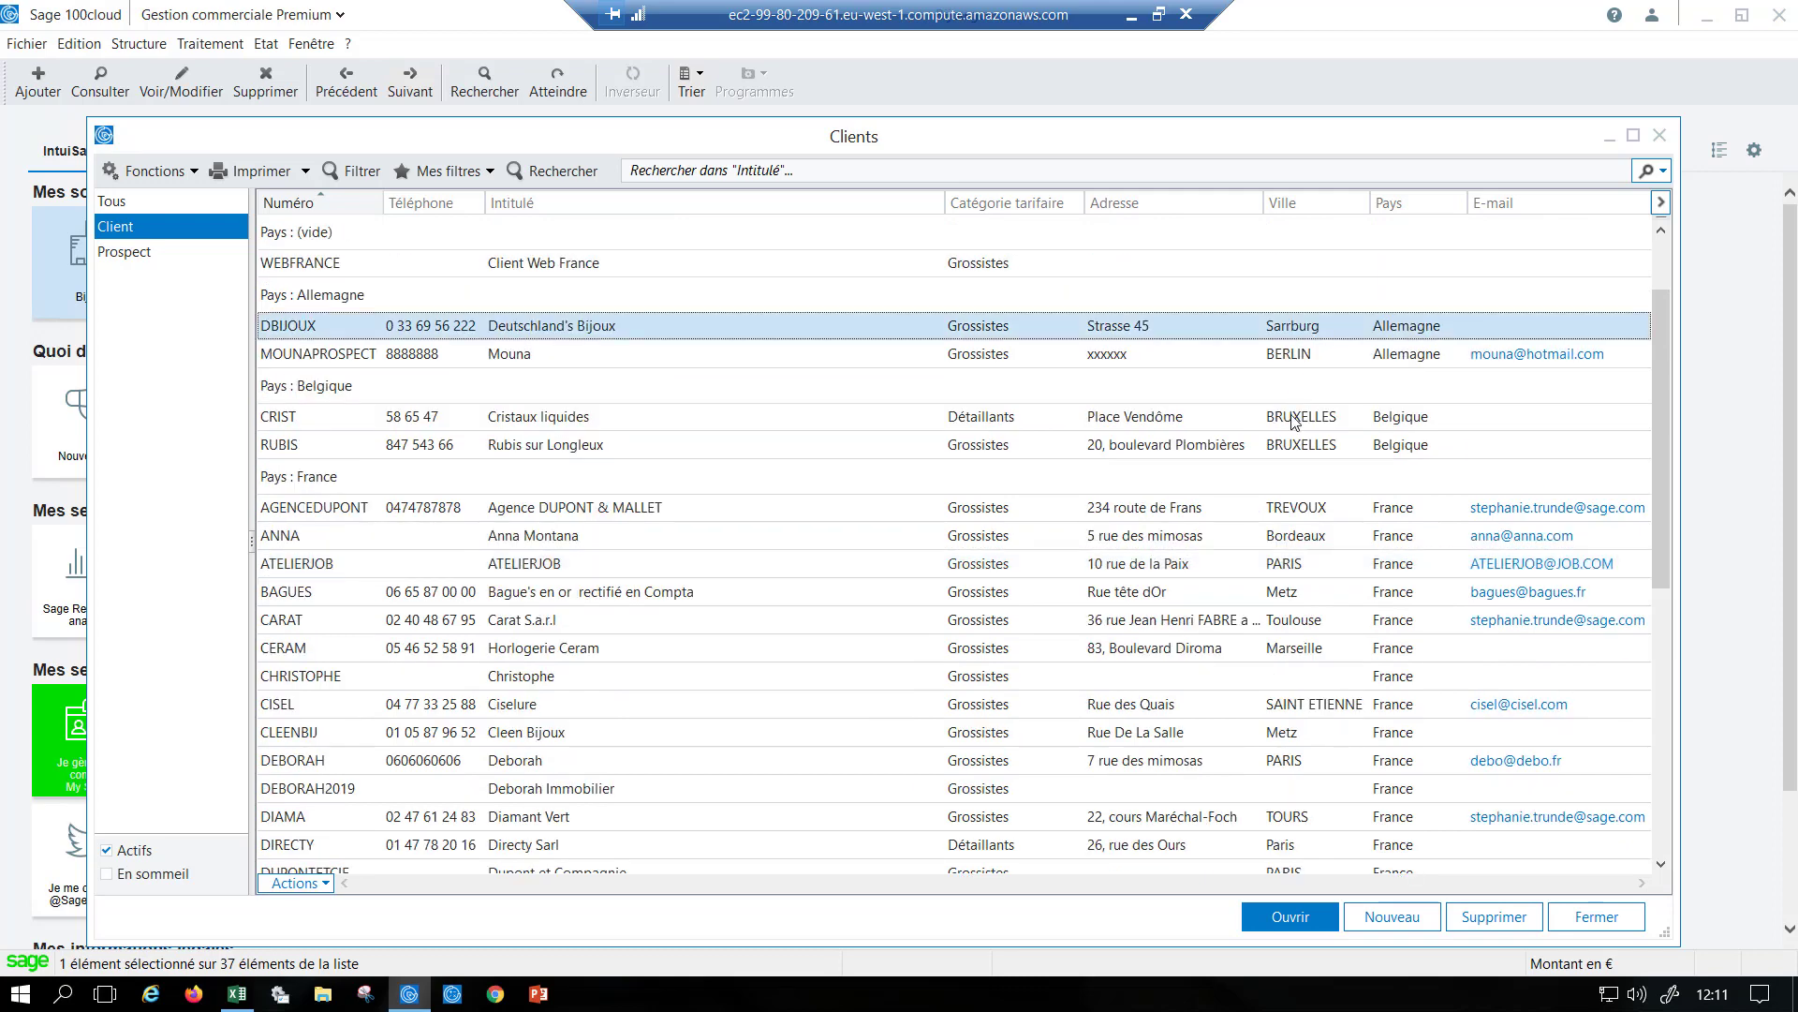
shift+click(1298, 448)
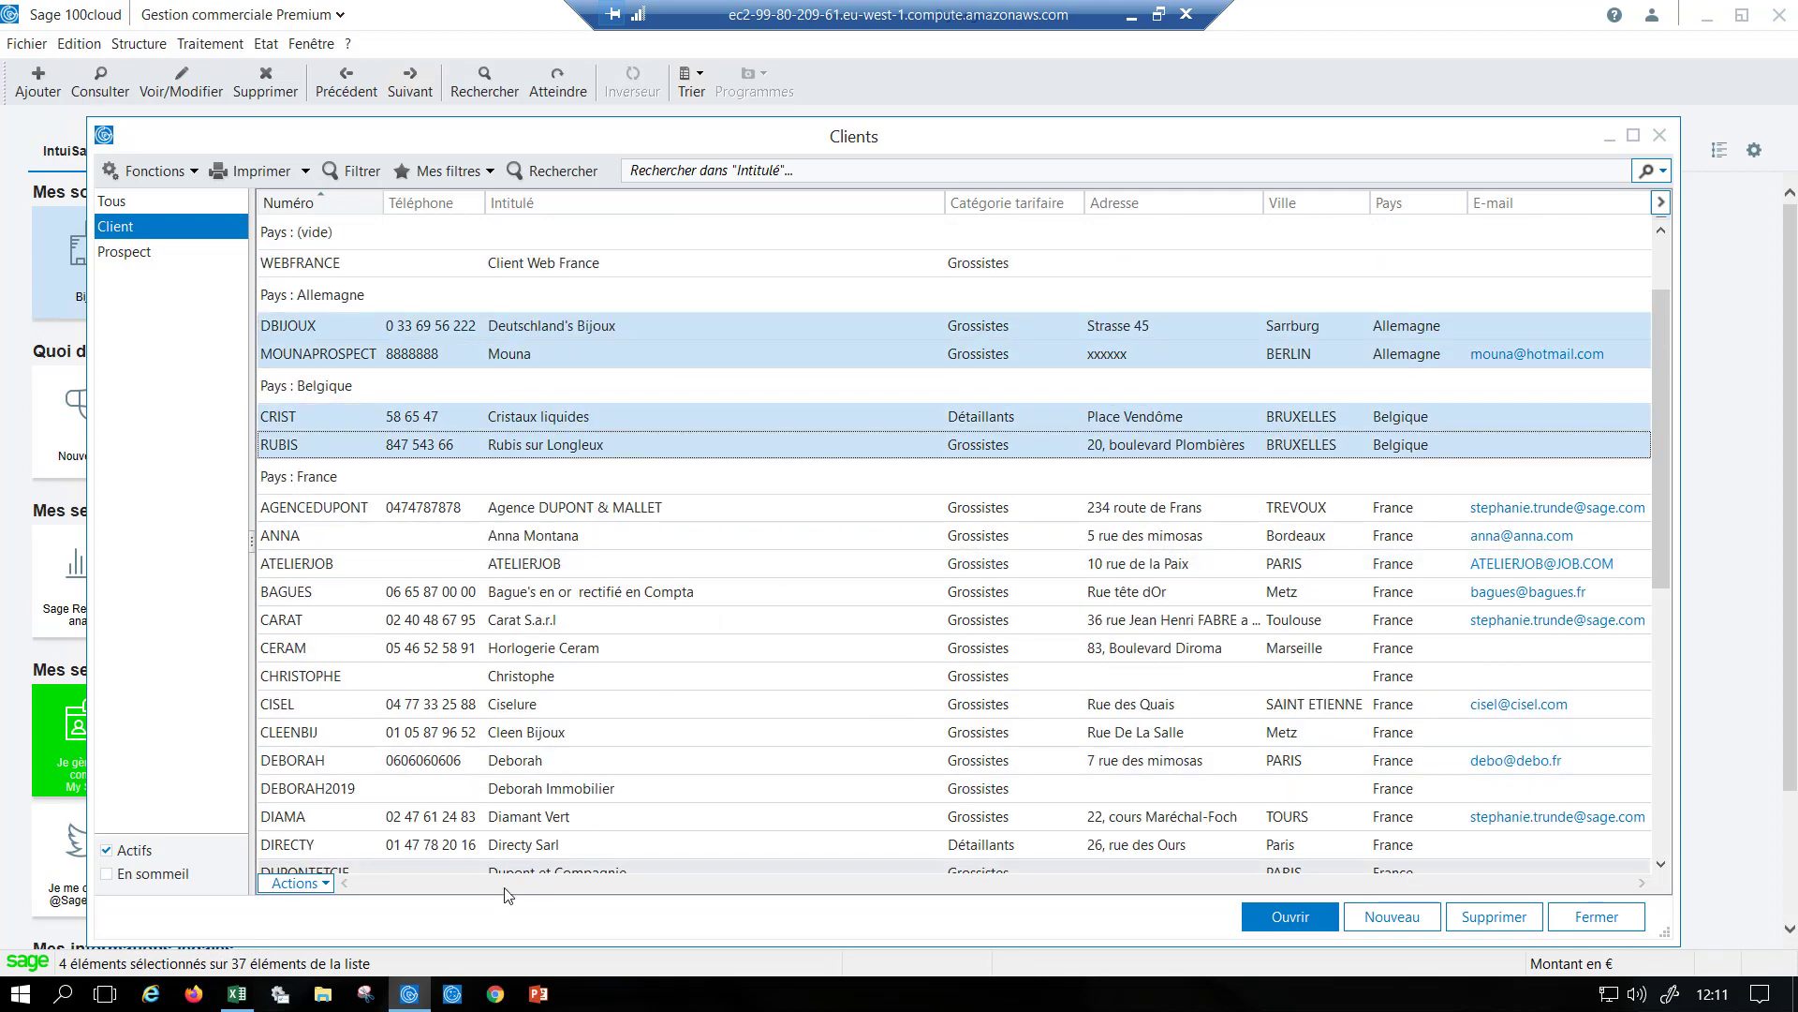
click(237, 994)
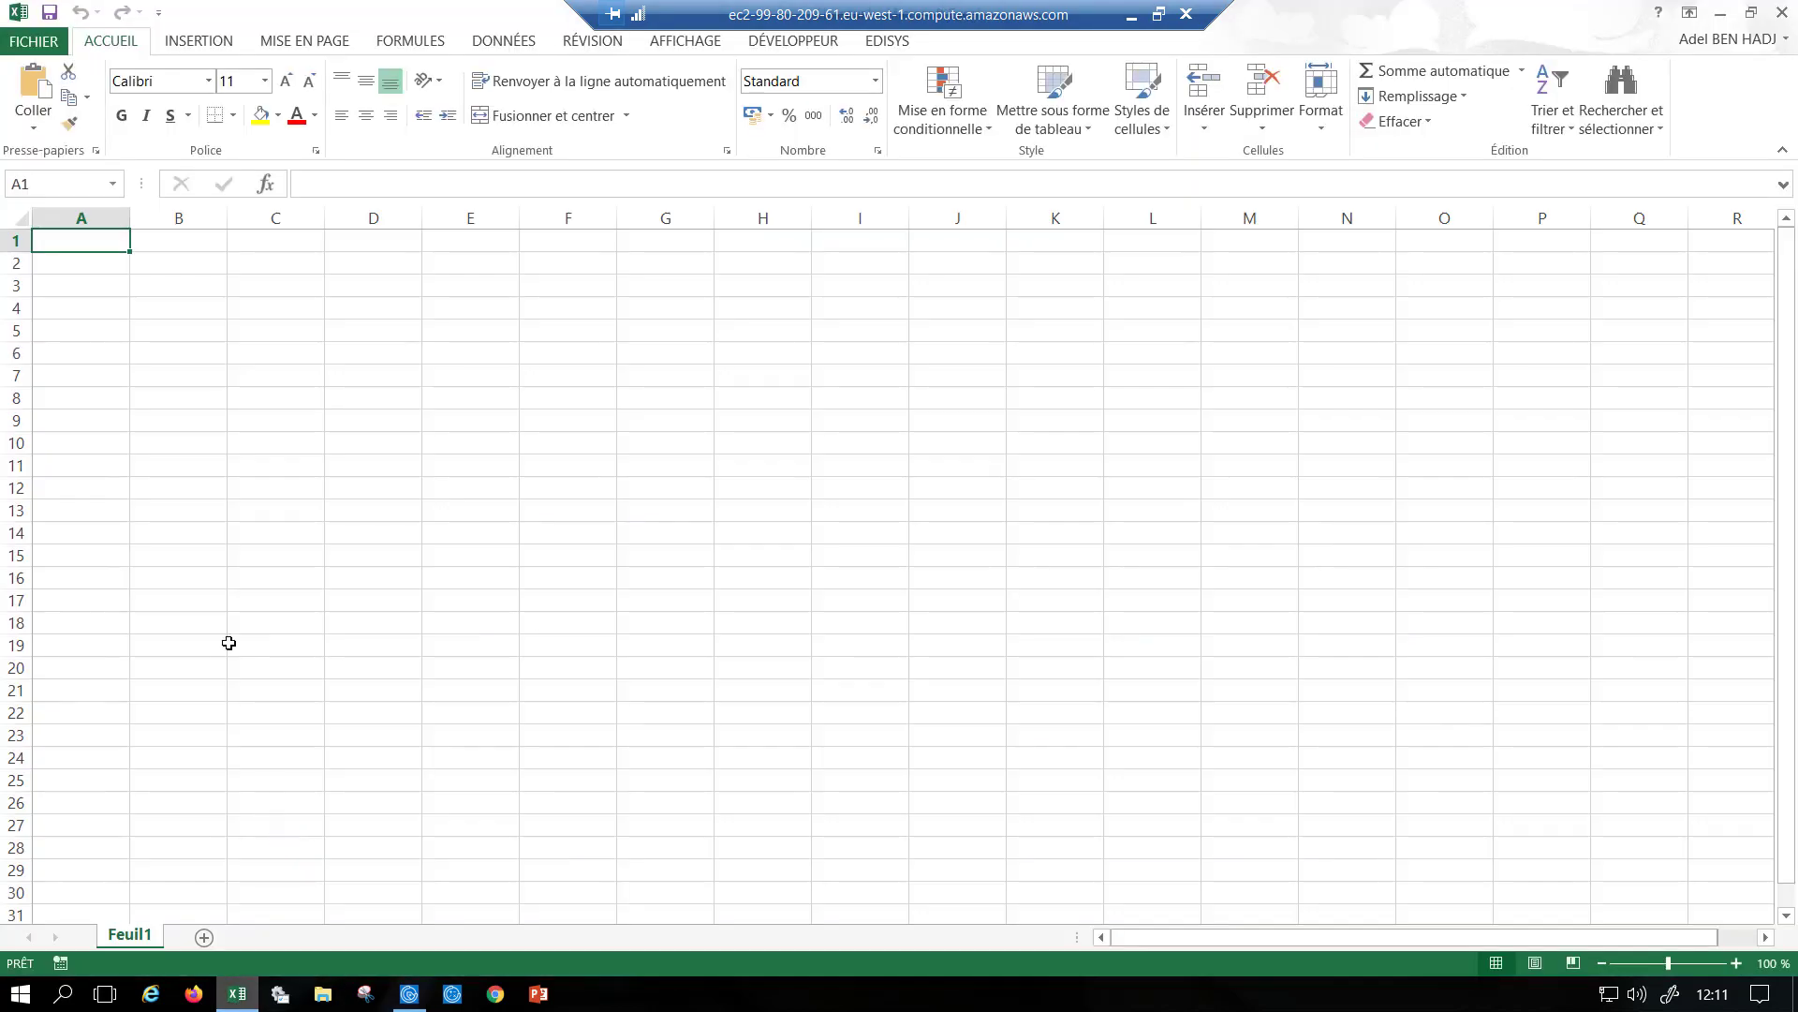
key(ctrl+v)
click(79, 242)
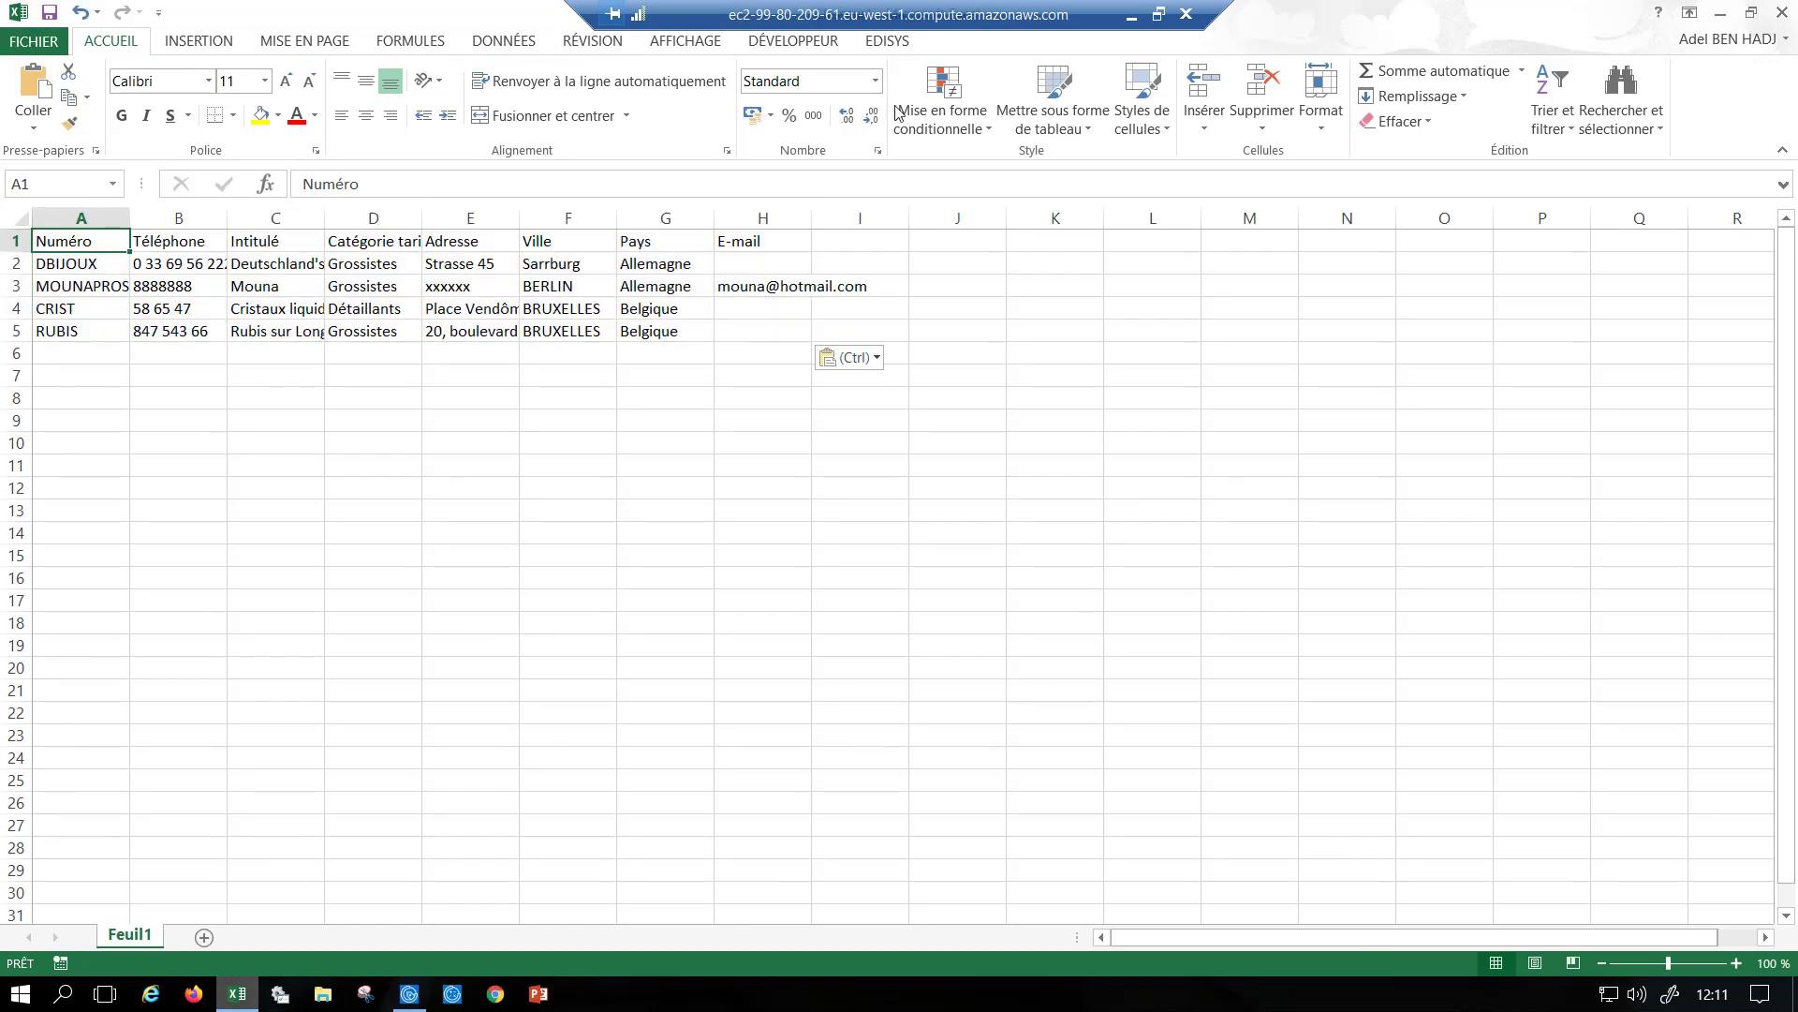
- Format the pasted range A1:H5 as a green banded table with headers
click(1053, 108)
click(1511, 265)
click(1129, 543)
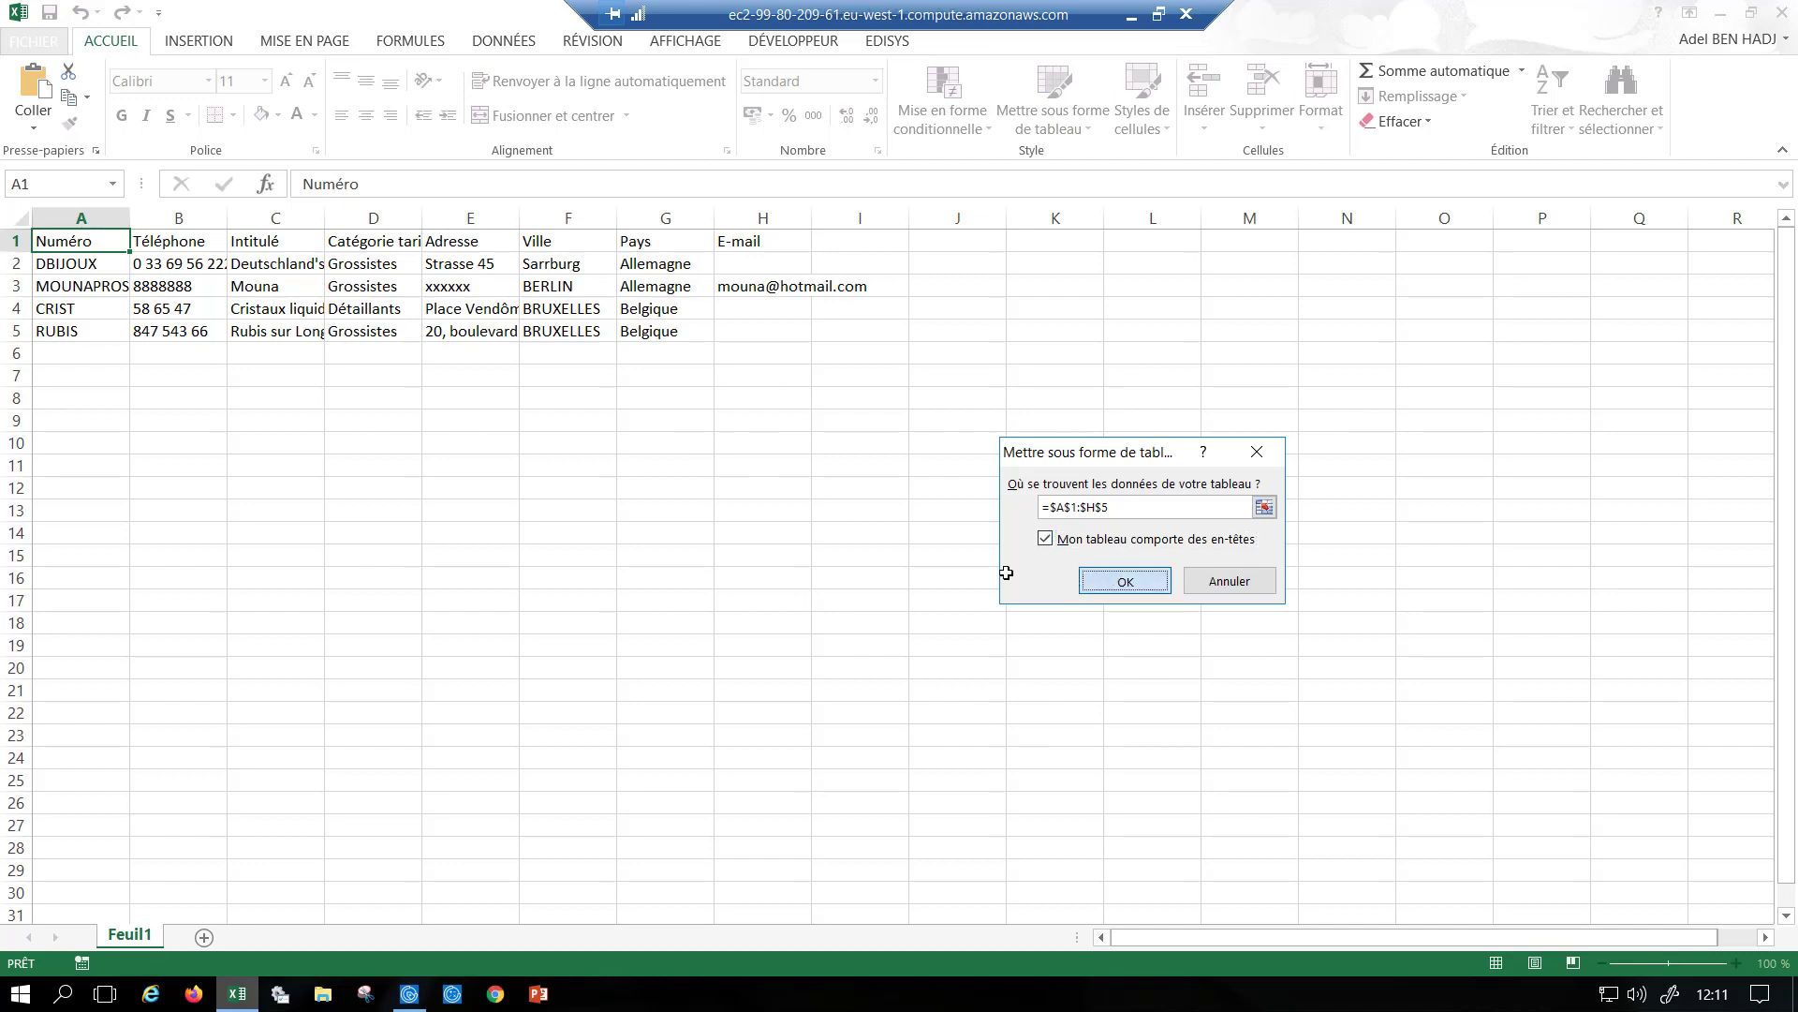
click(1124, 580)
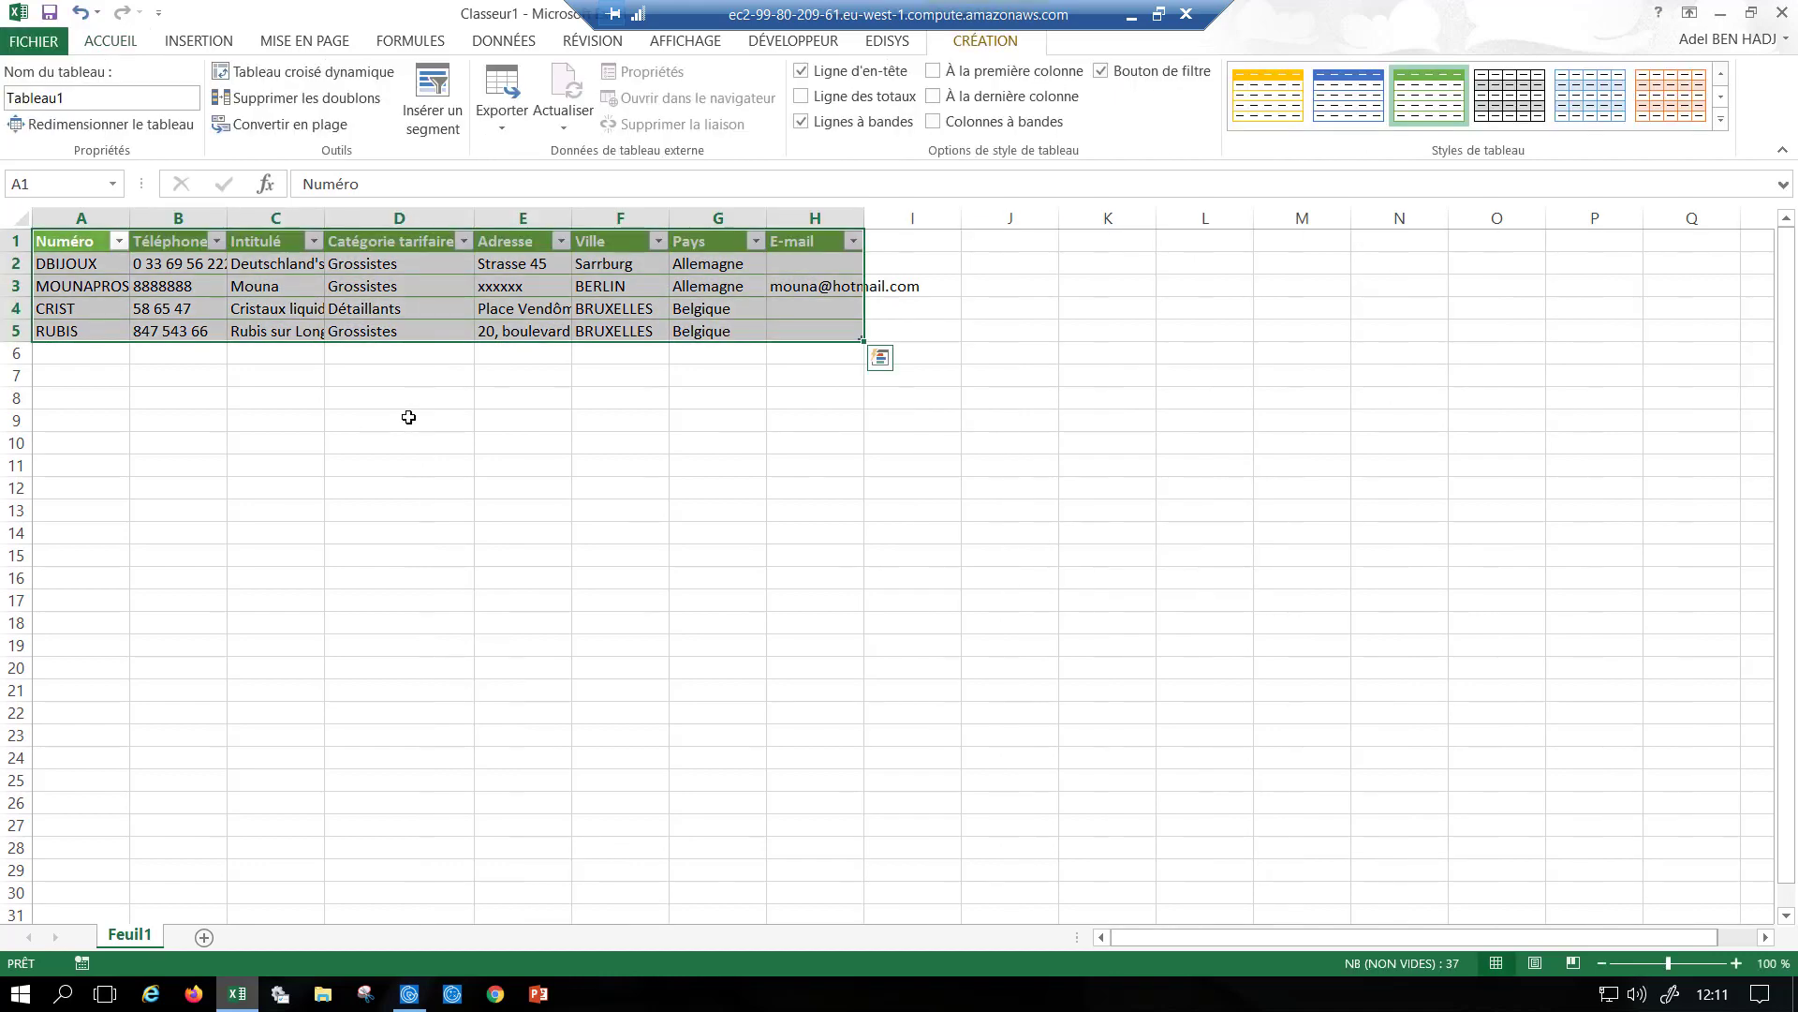
- Return to Sage 100cloud, leave the client list and create a new sales document of type Devis
click(409, 993)
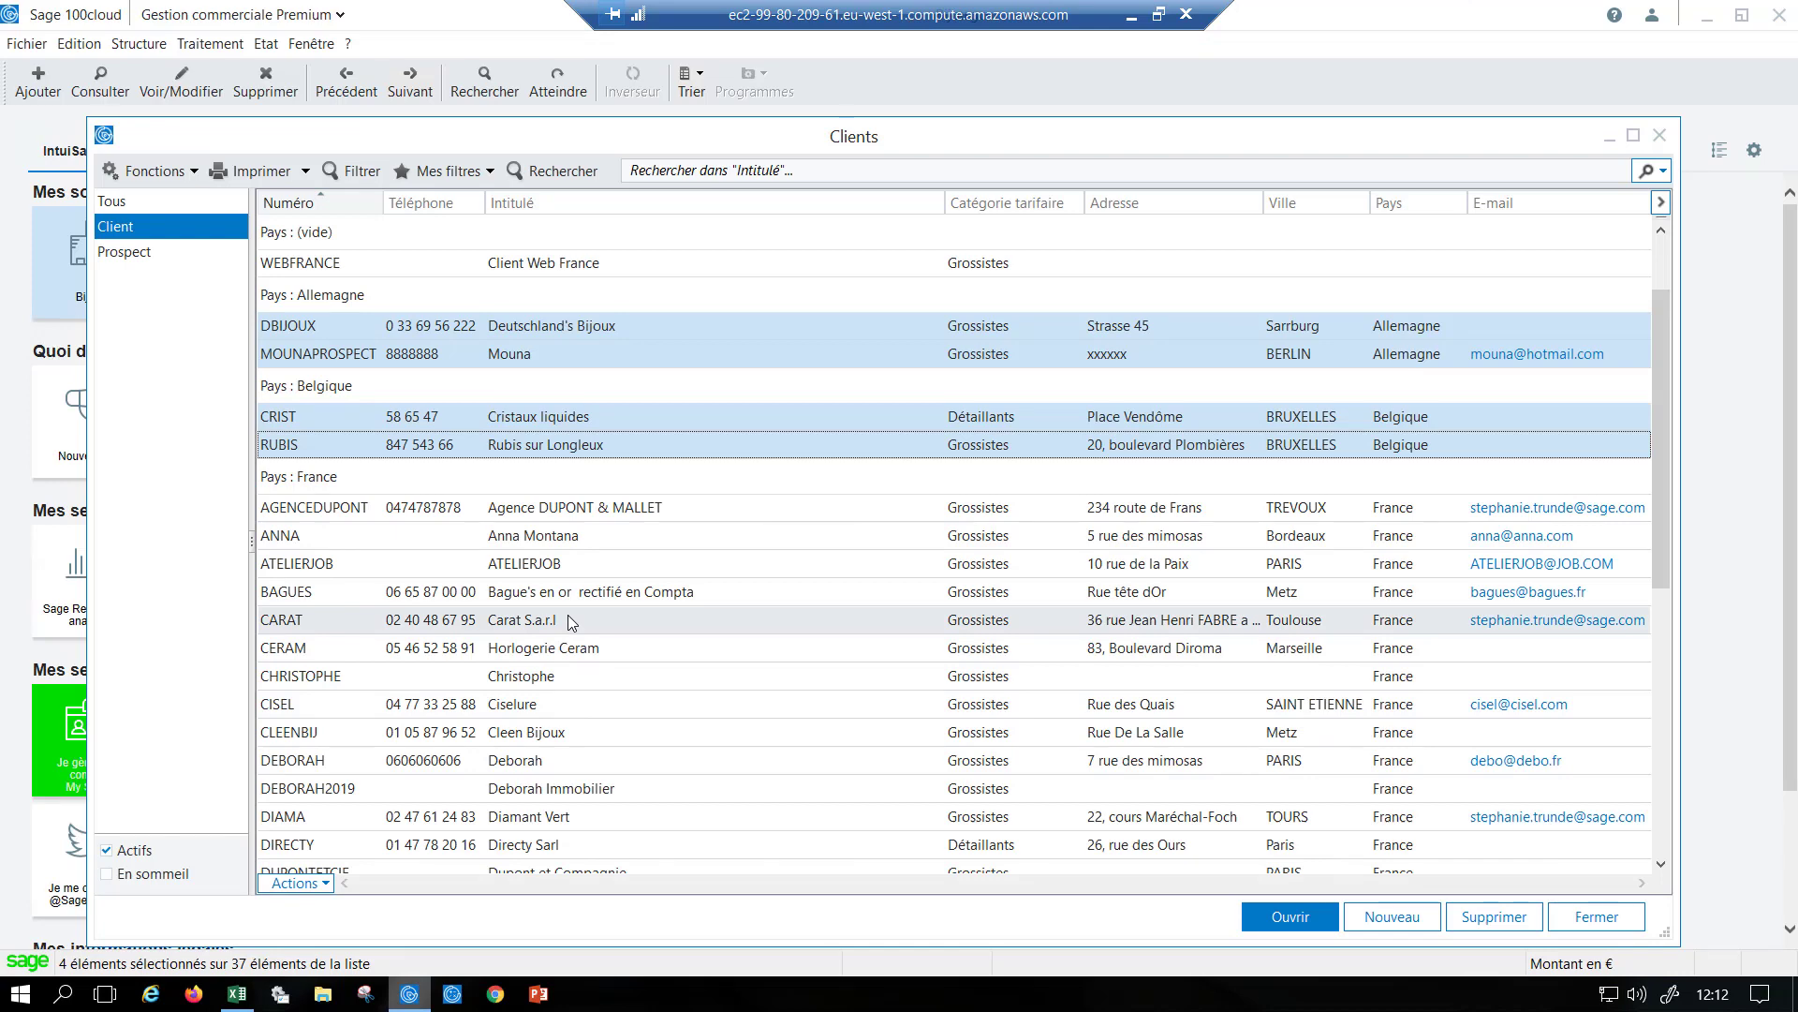
key(Escape)
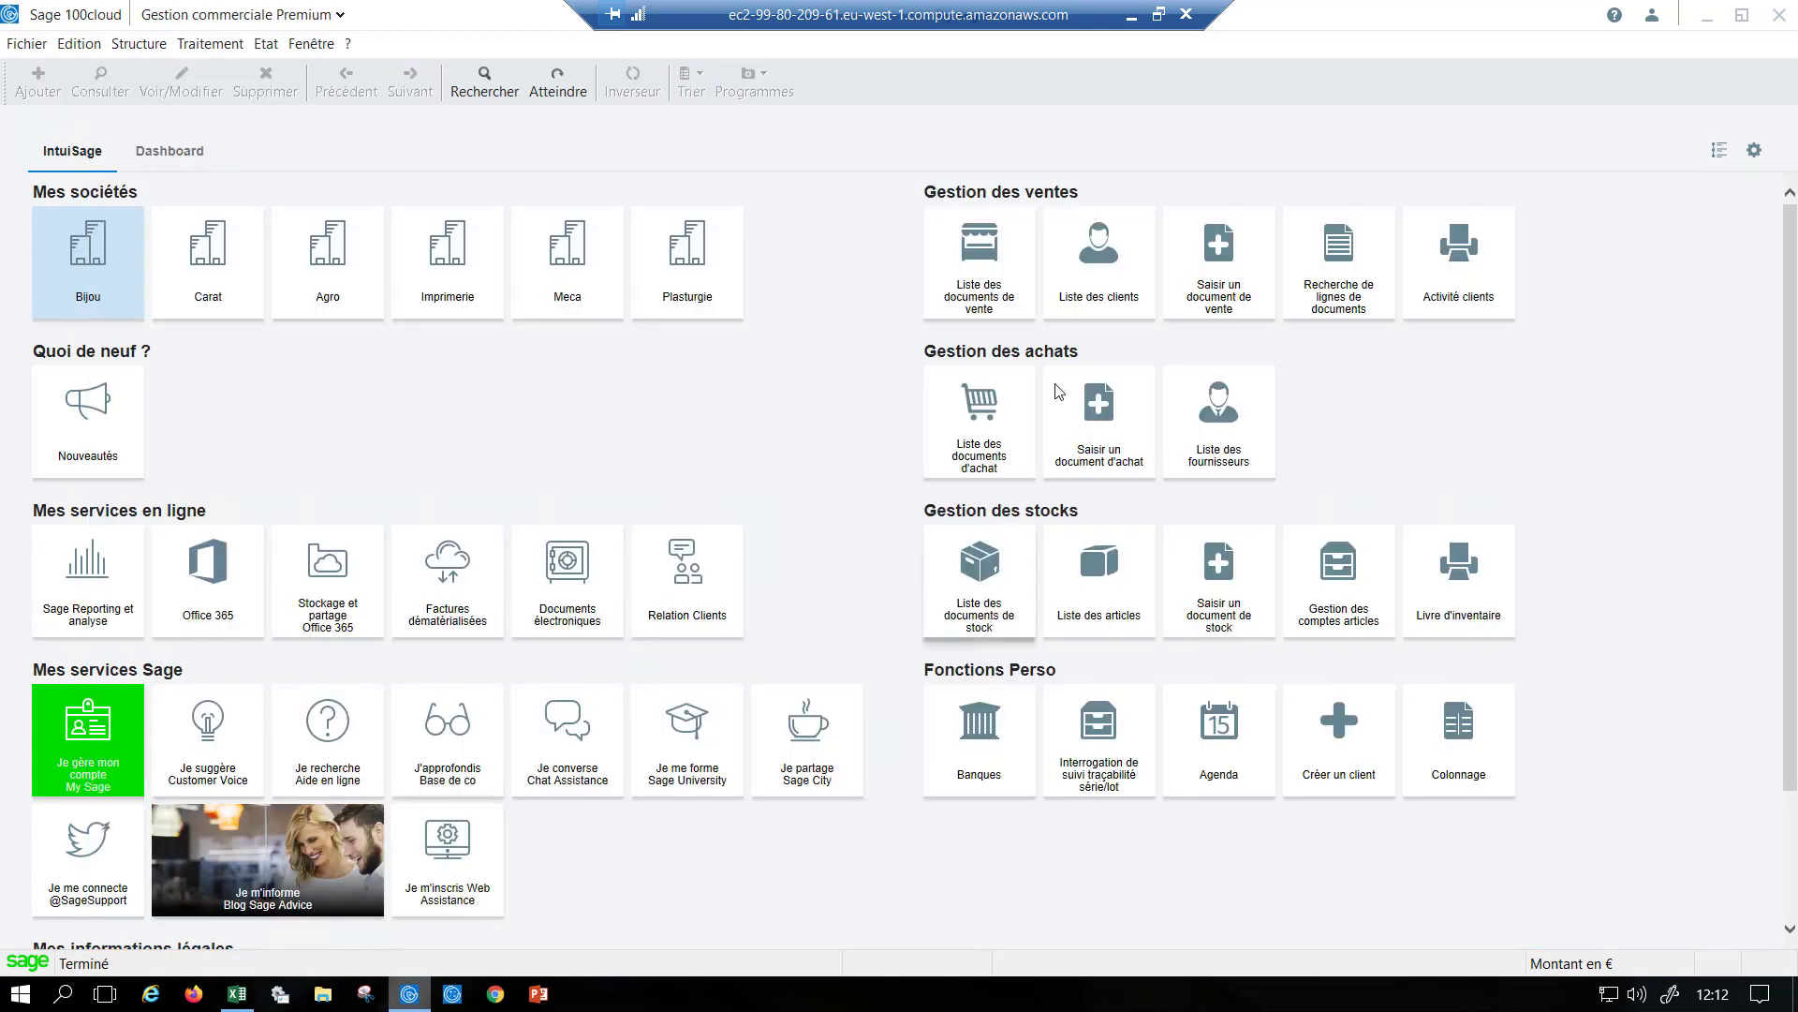
click(1224, 300)
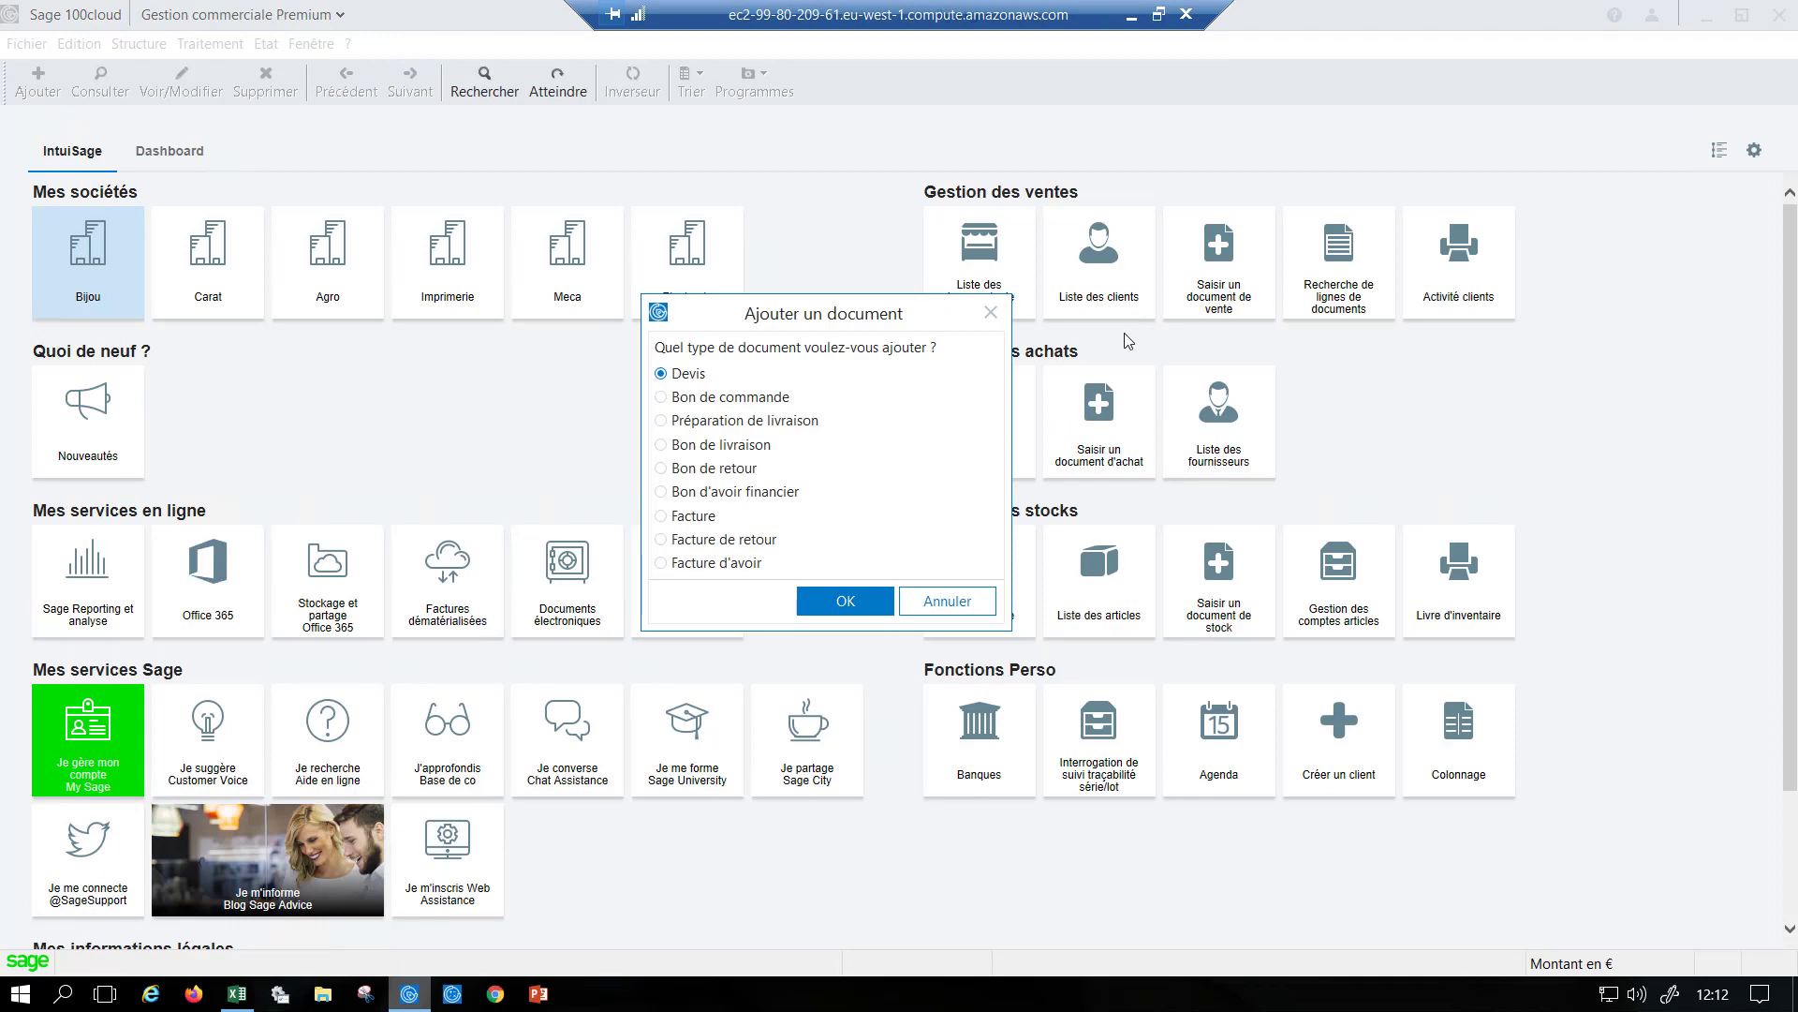
click(695, 397)
click(697, 423)
click(699, 447)
click(683, 378)
click(709, 401)
click(705, 374)
click(843, 602)
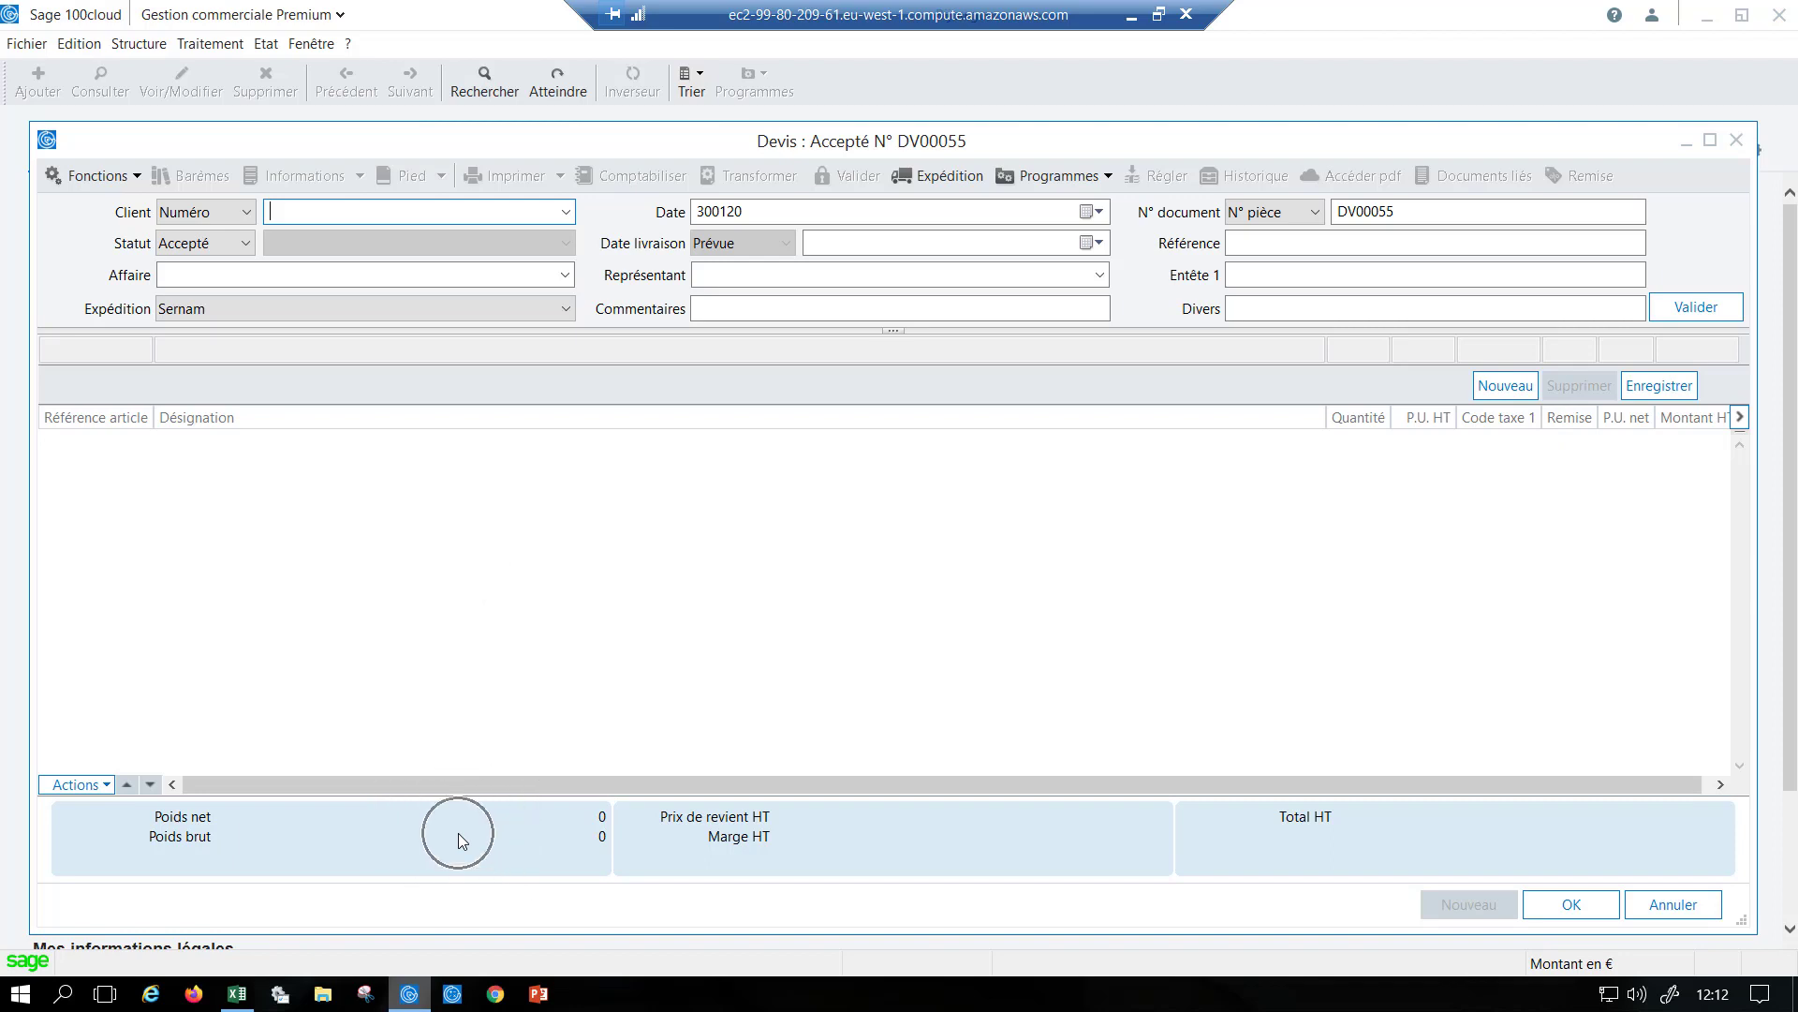
- Set the quote's client to AGENCEDUPONT, keeping the proposed date and document number
click(391, 207)
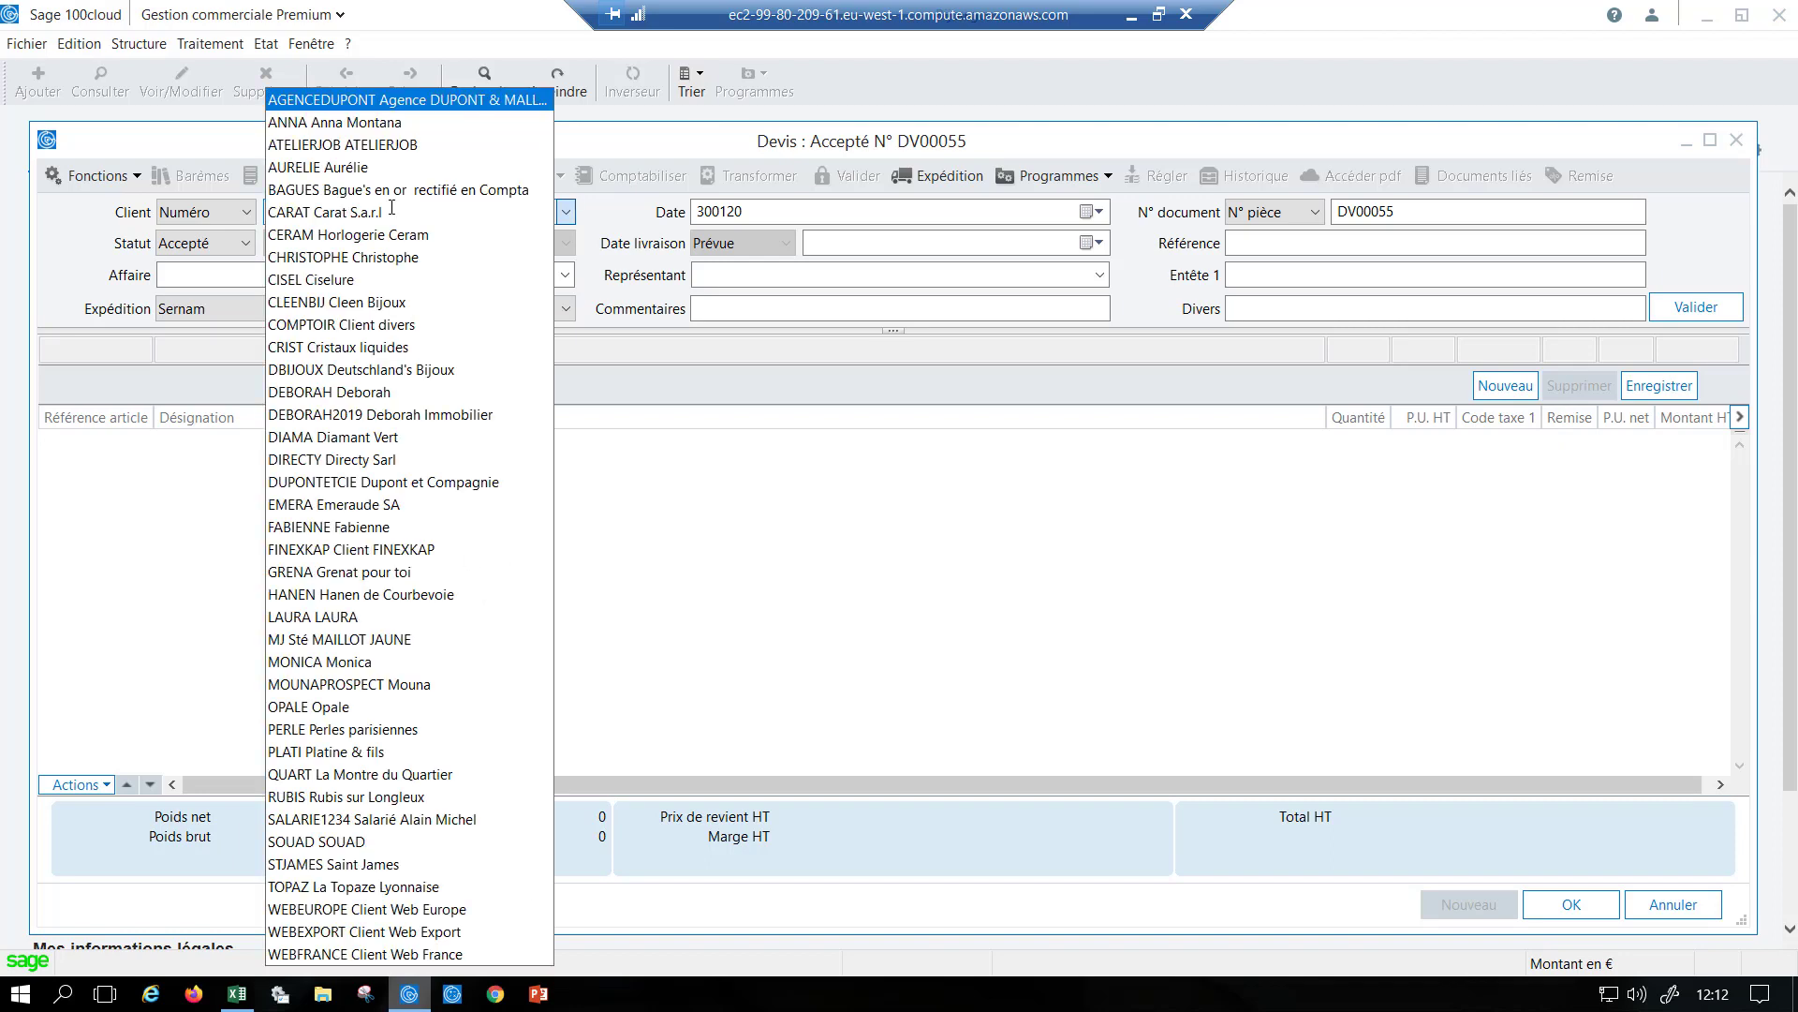
click(382, 99)
key(Tab)
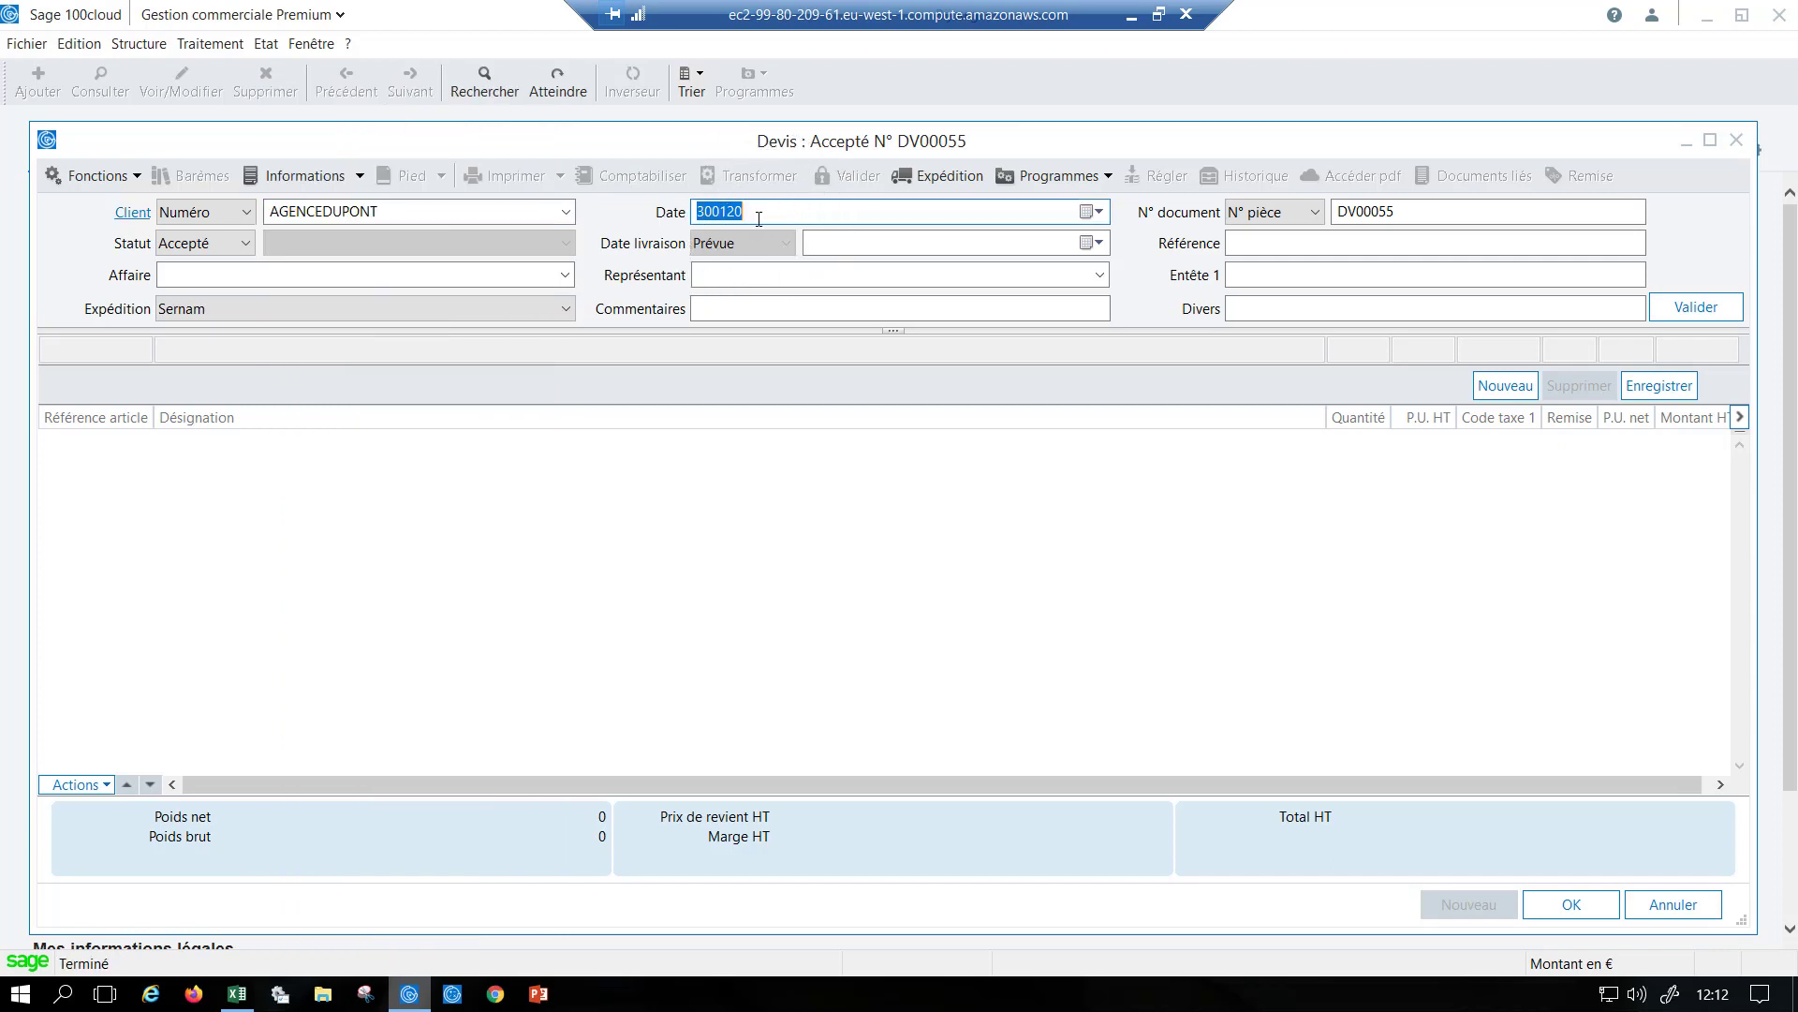
click(1389, 214)
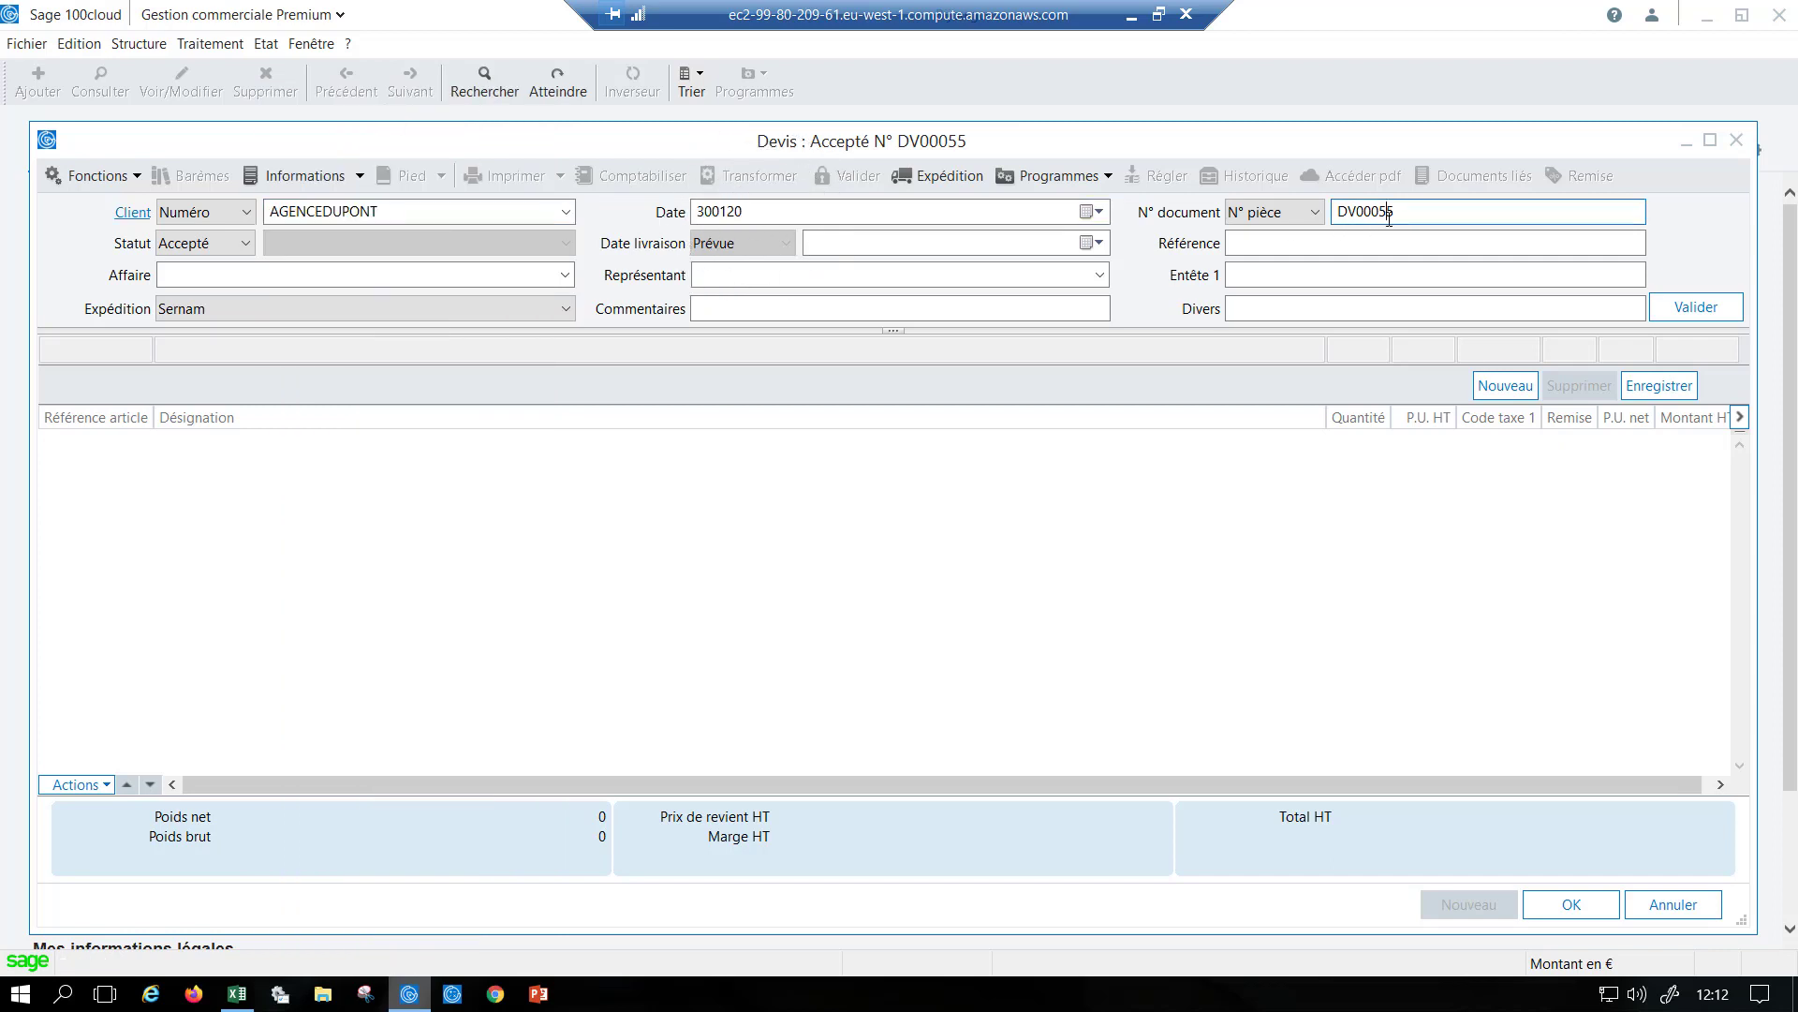
double_click(1389, 213)
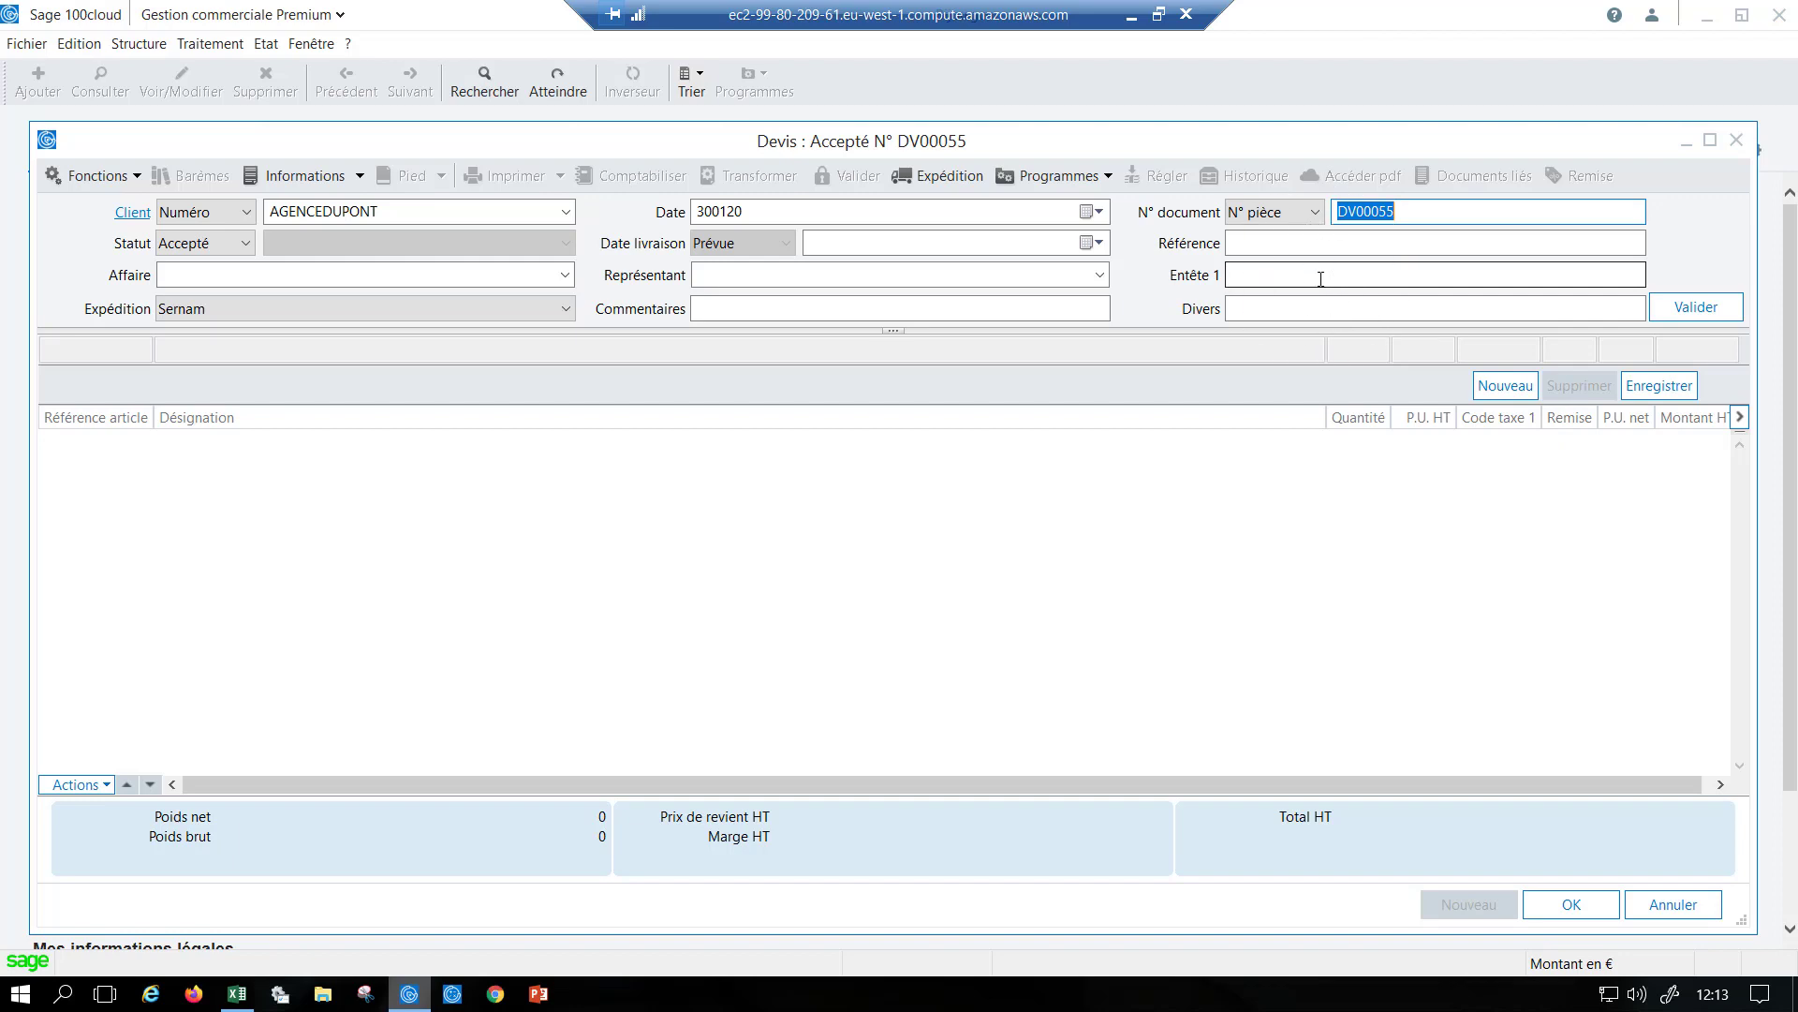
- Enter projet as the quote's reference and assign the first sales representative in the list
click(1261, 245)
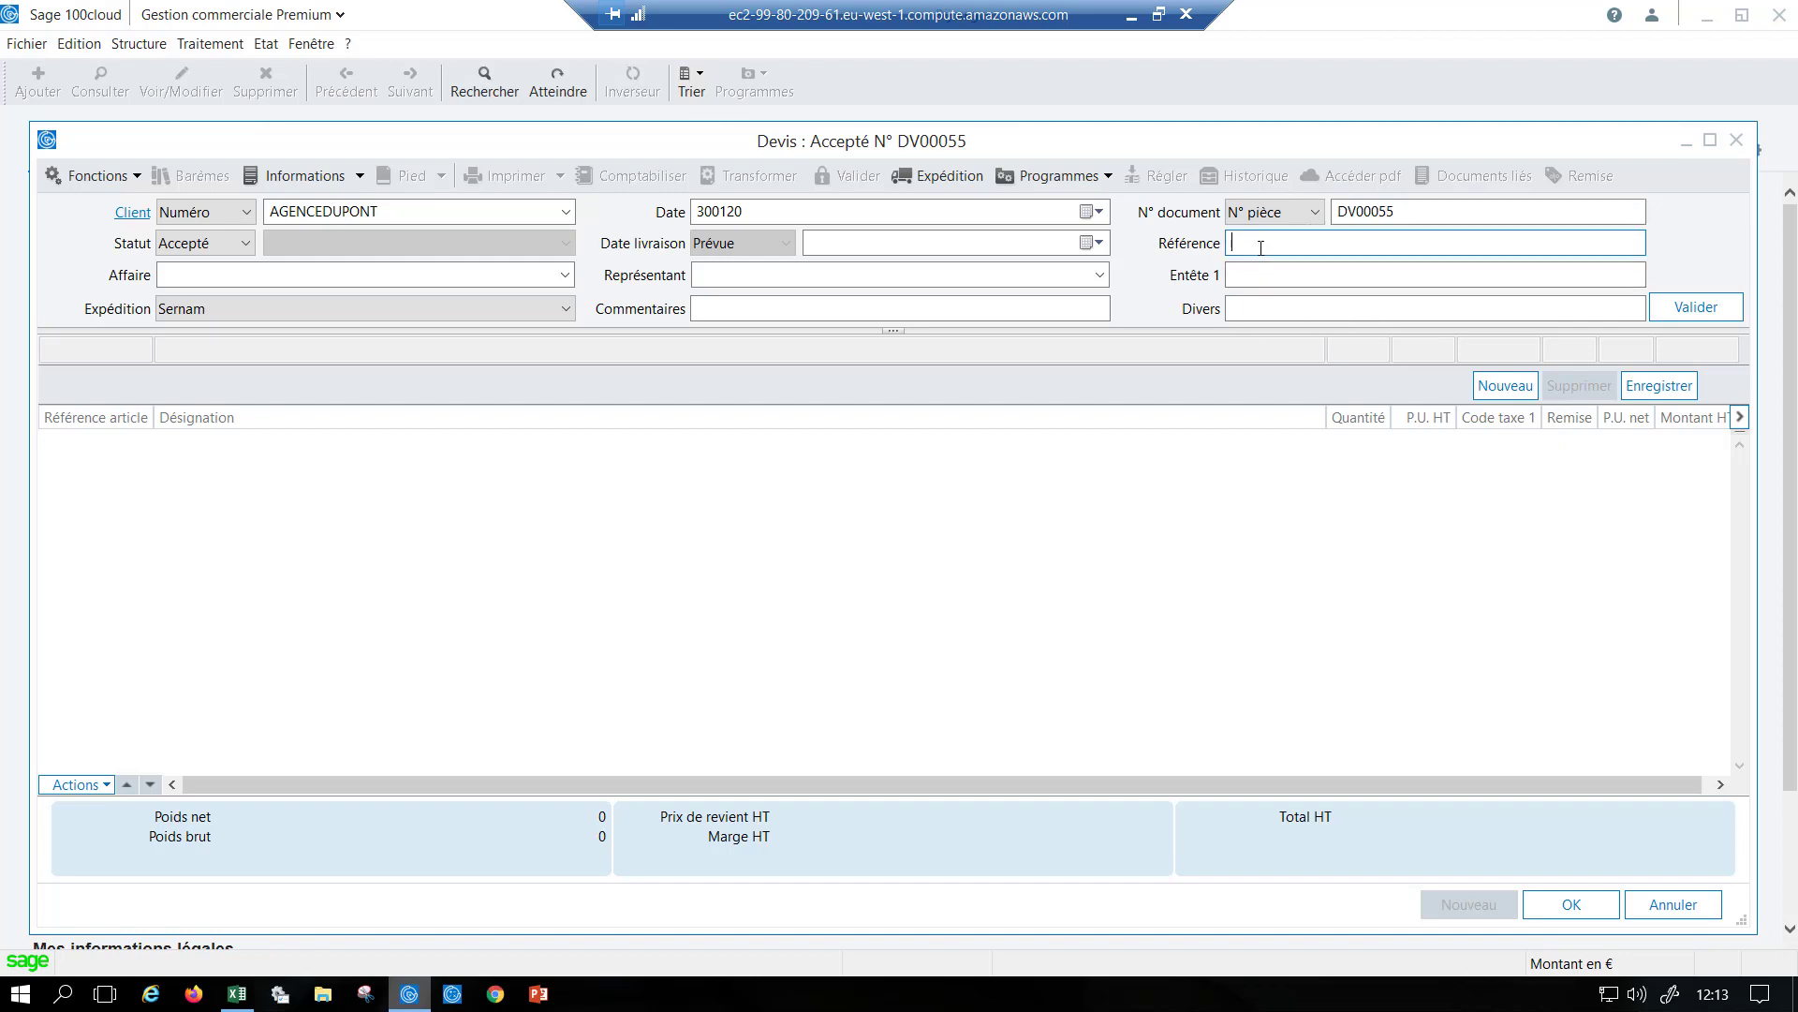
text(projet)
click(751, 278)
click(1098, 275)
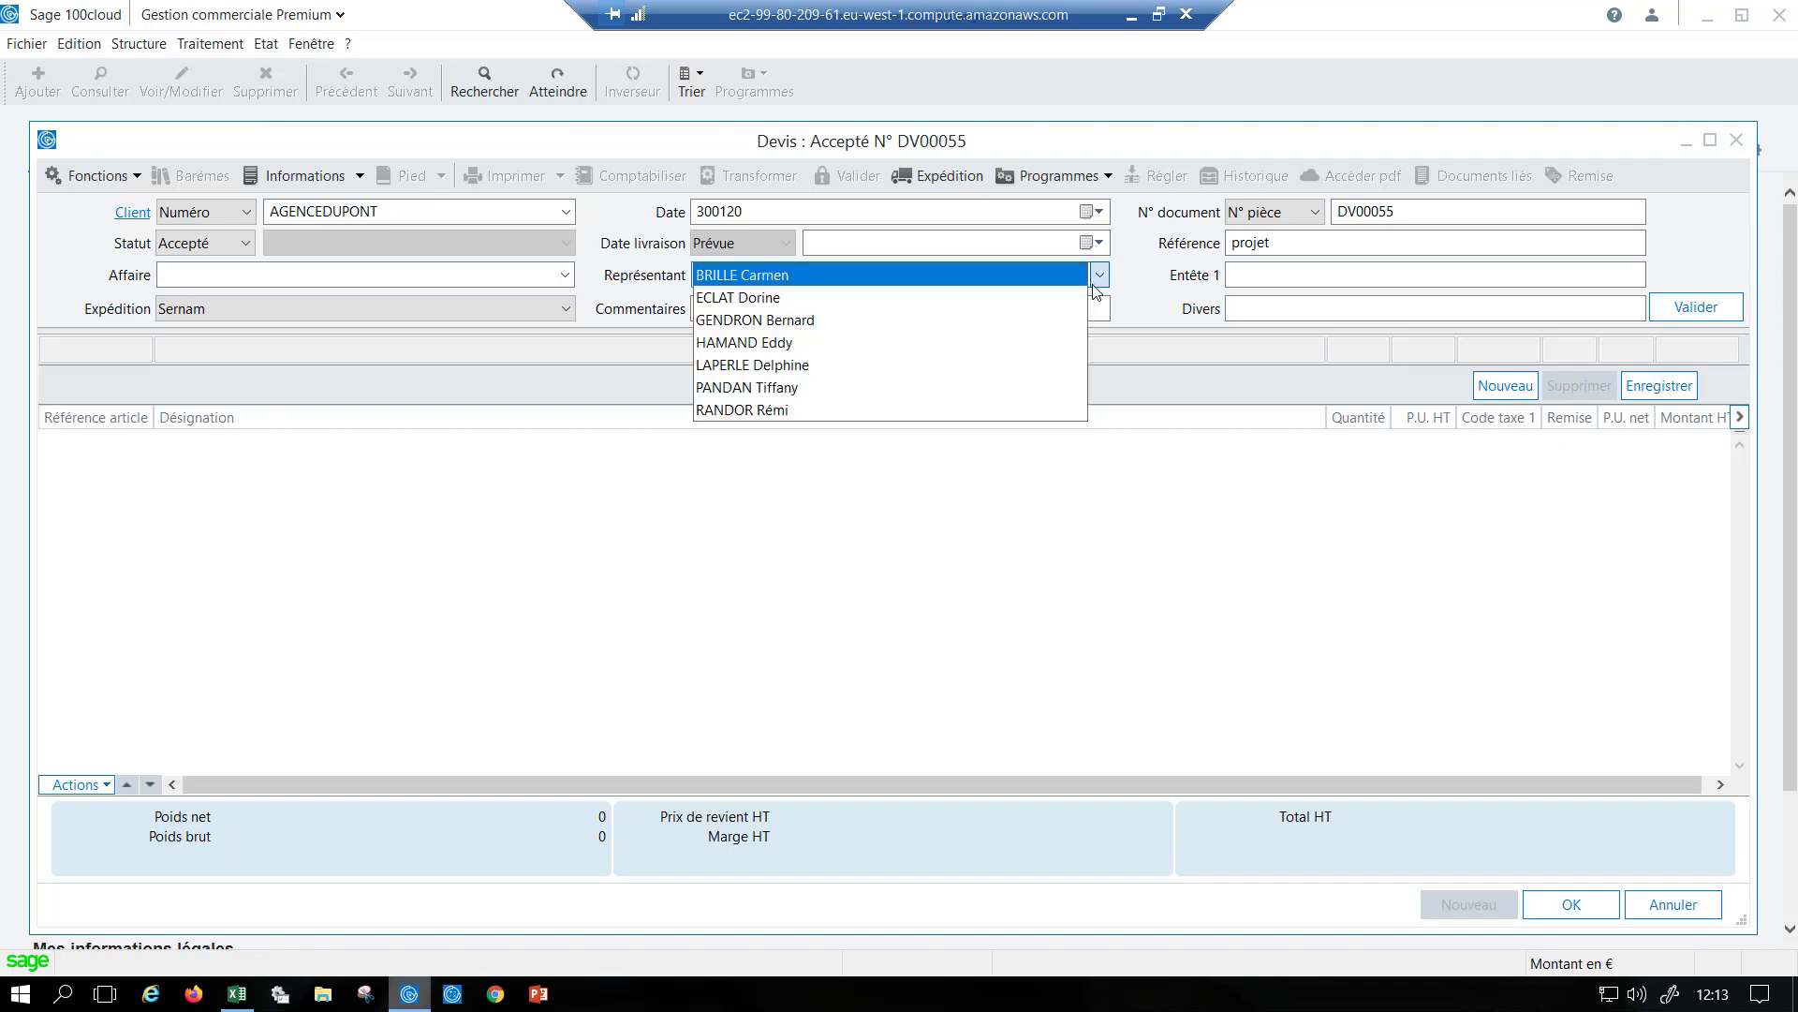
click(1053, 281)
- Leave the Affaire and Commentaires fields empty and validate the quote header to begin entering article lines
click(273, 282)
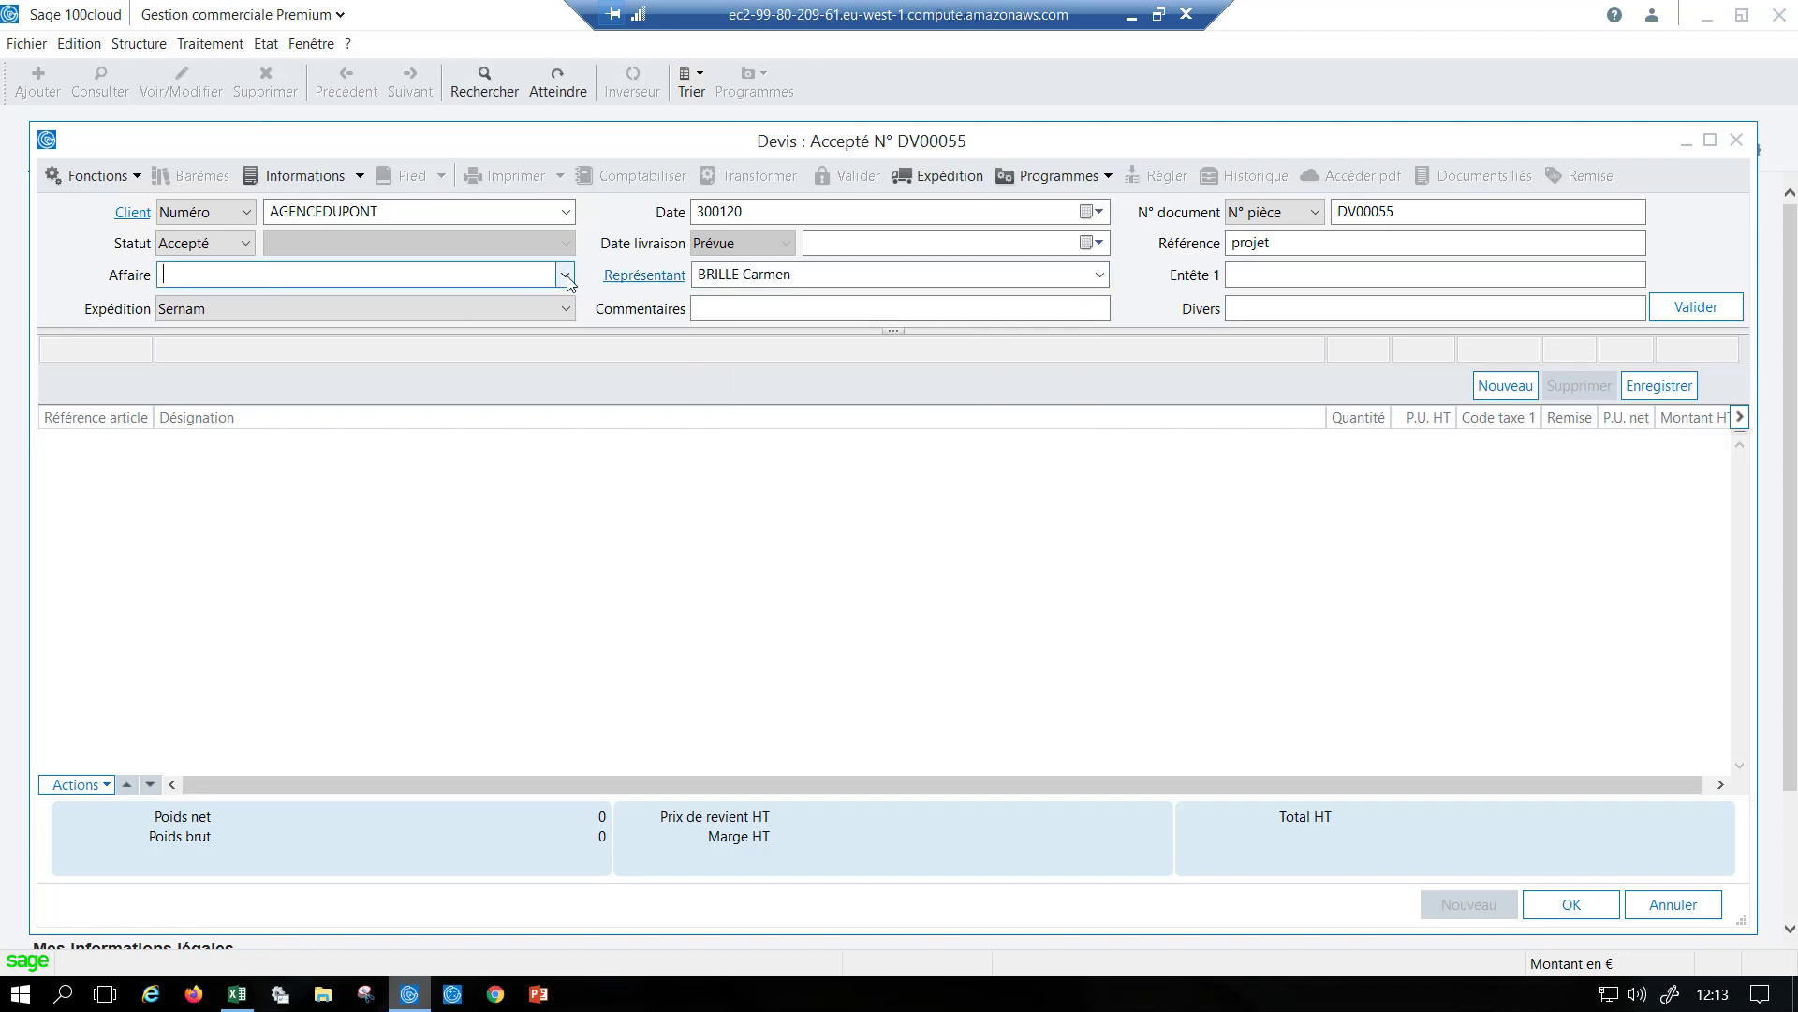
click(827, 301)
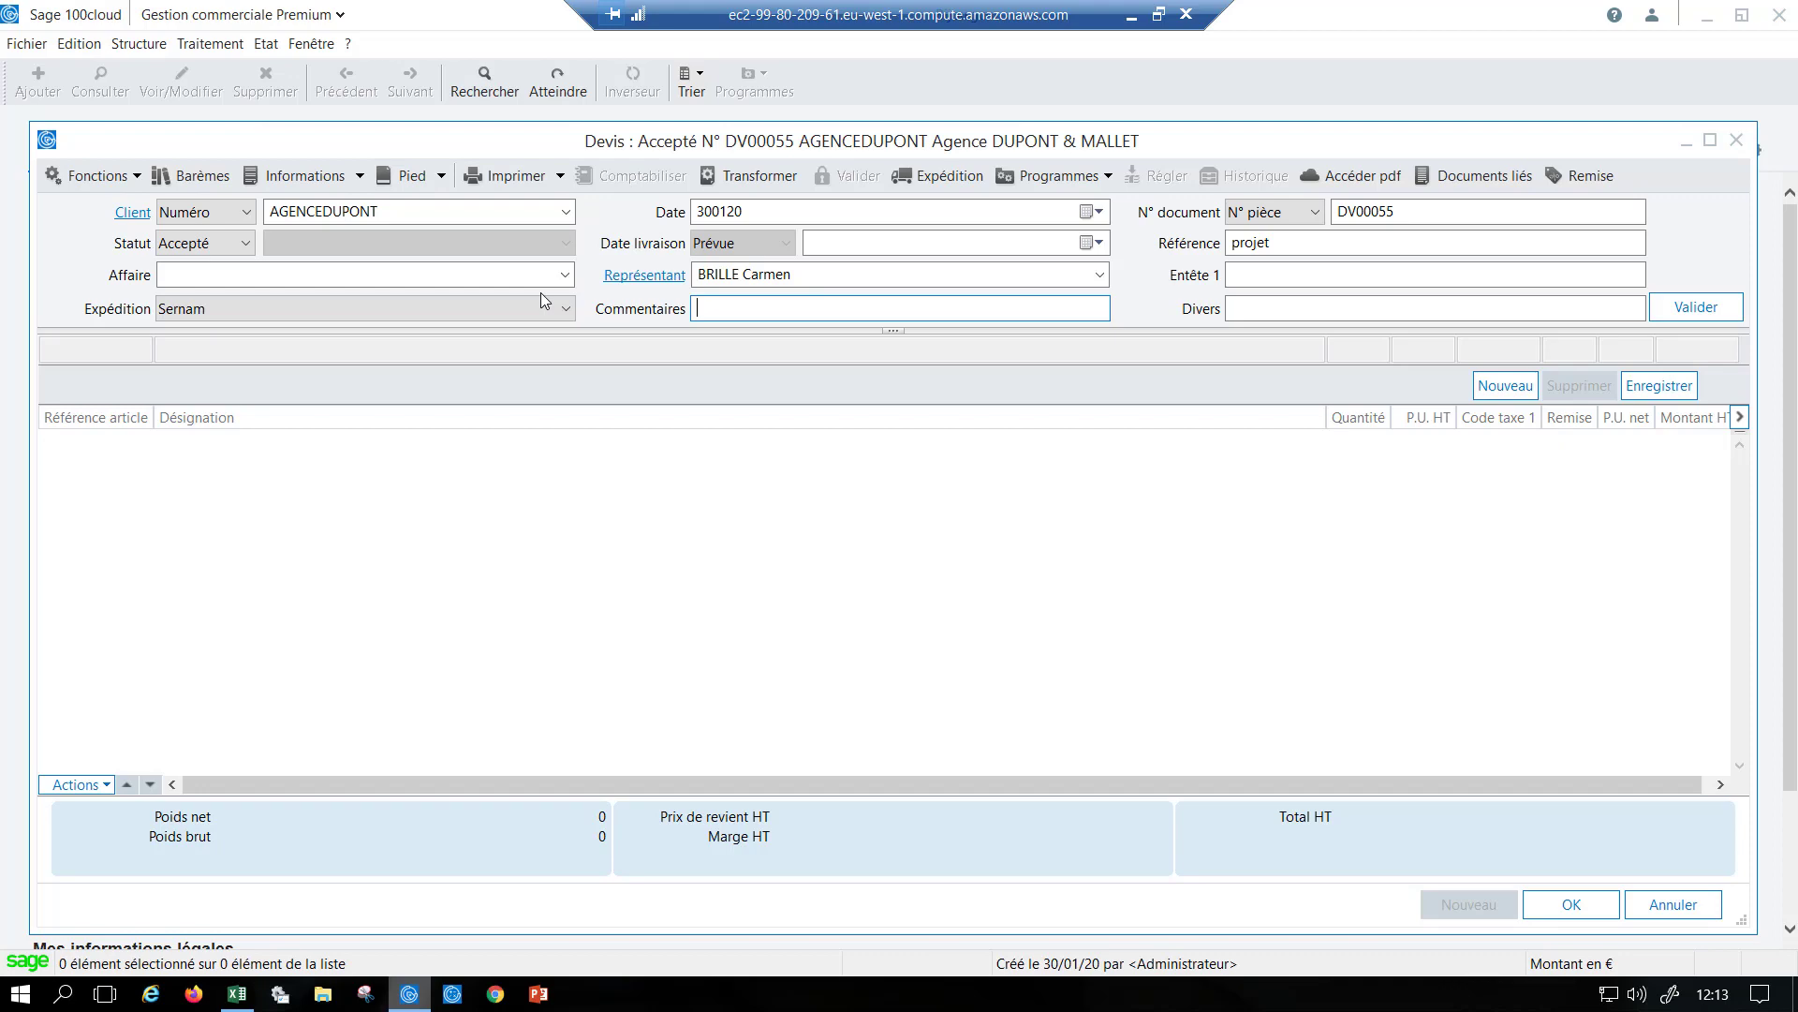
key(Return)
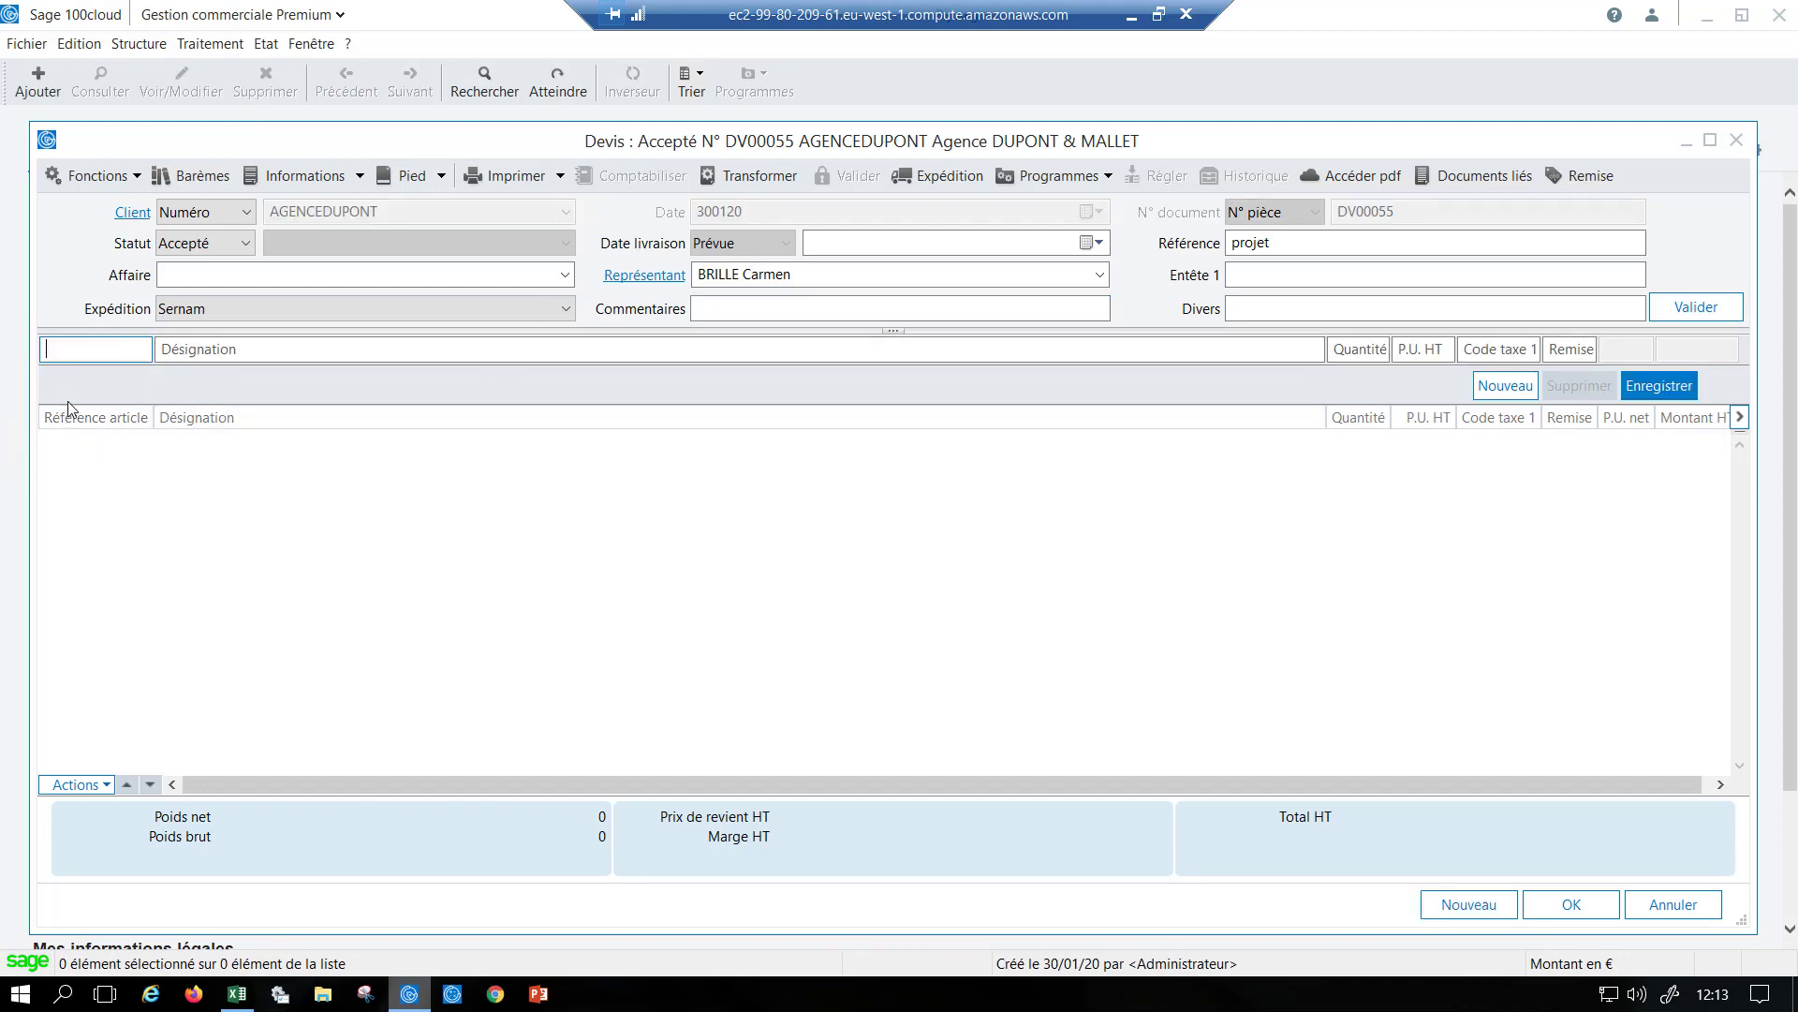
- Open the article selection and browse the catalogue under Bijoux, Or, Chaînes, then return to the full article list
key(Return)
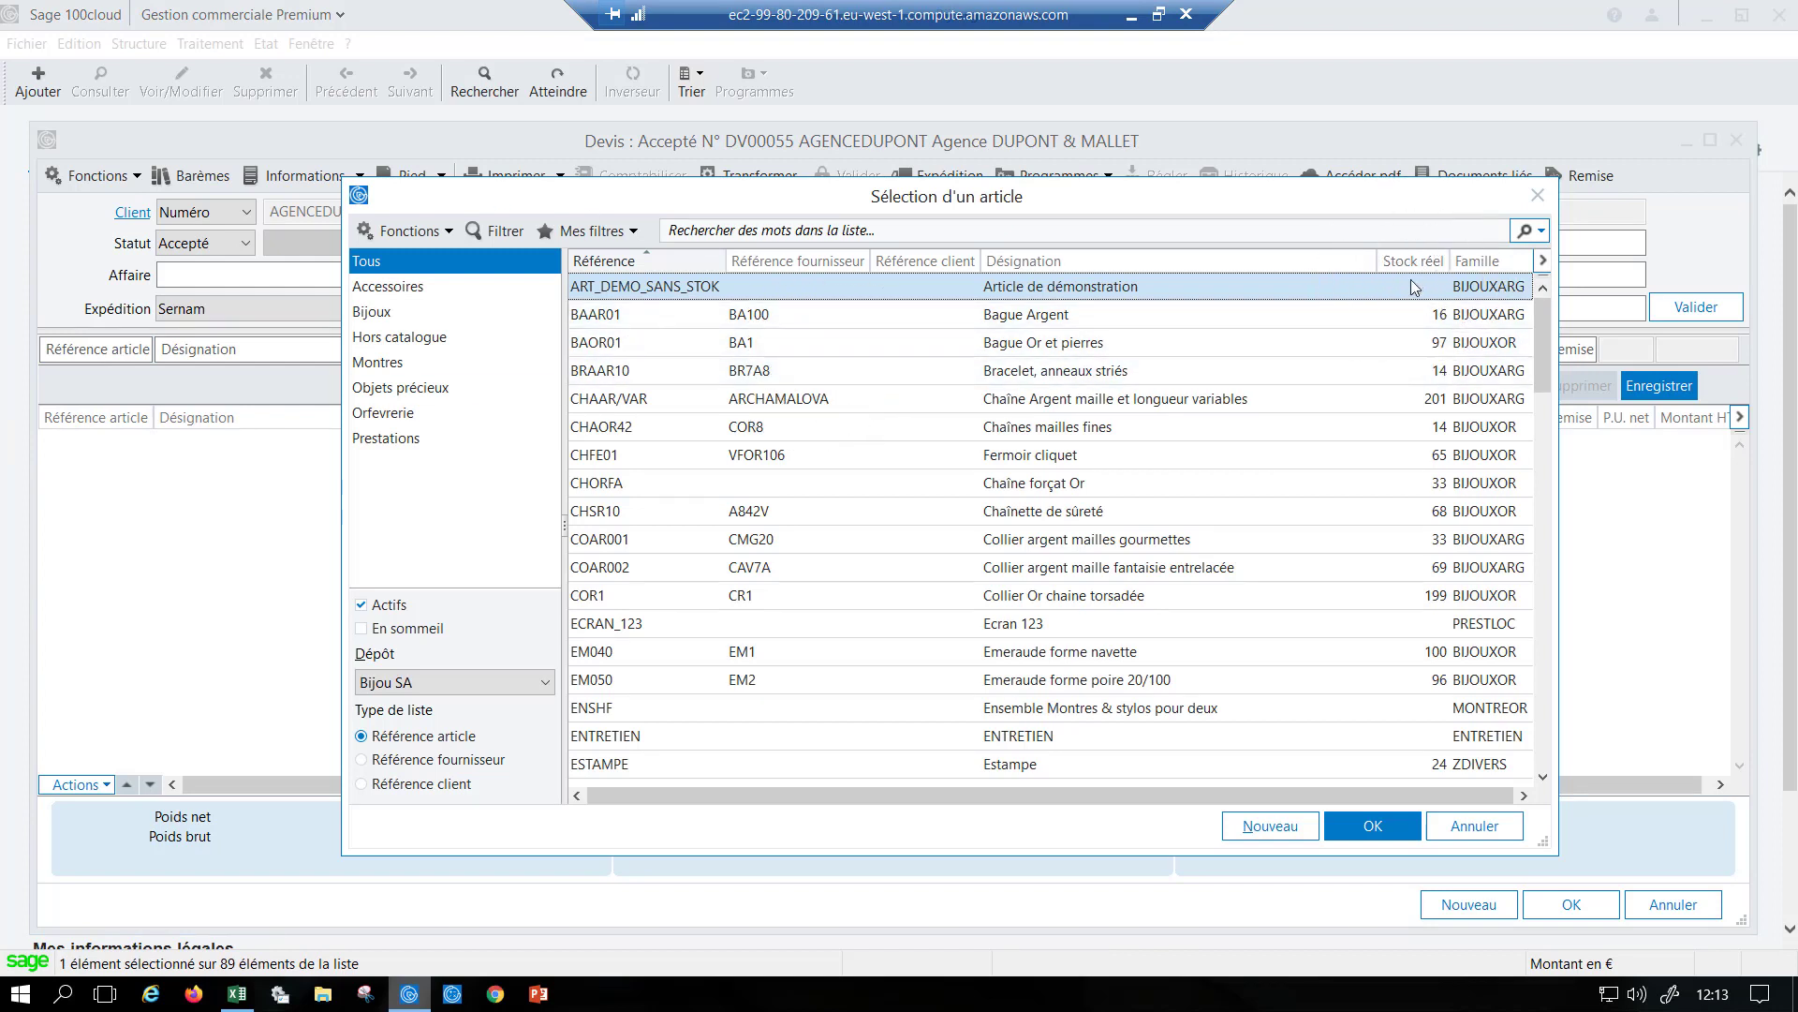
click(431, 311)
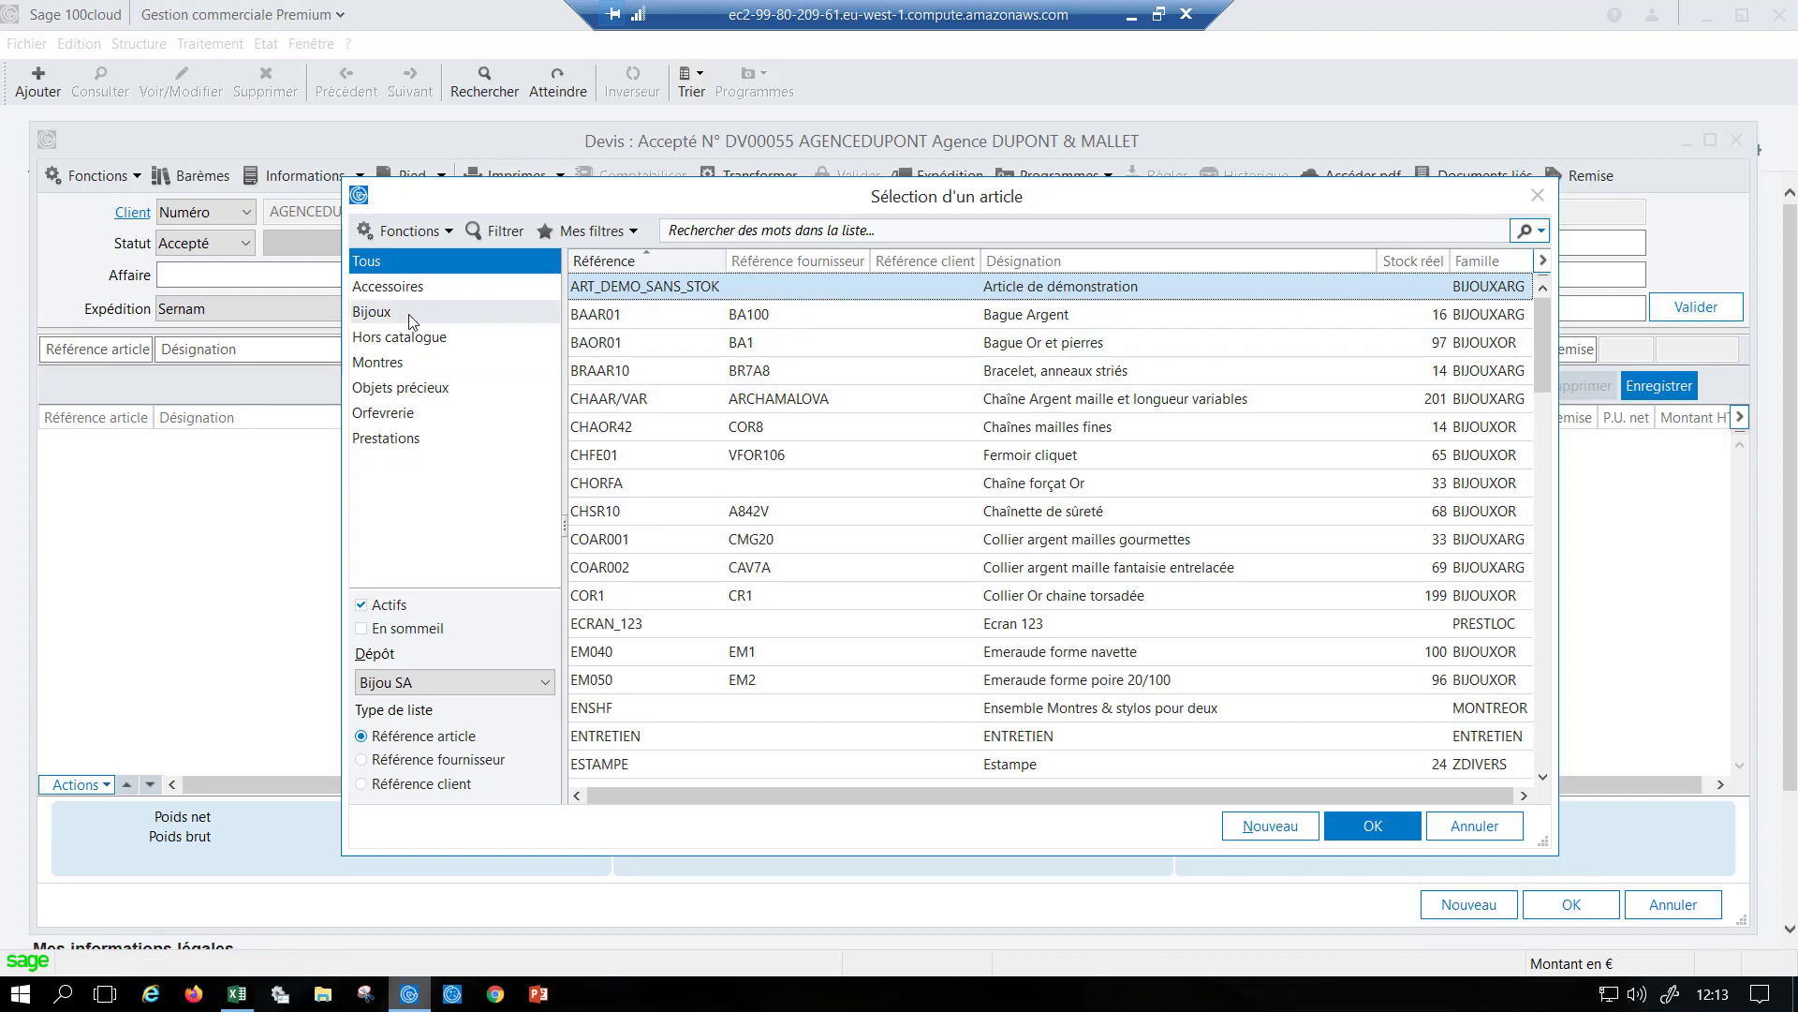
click(688, 312)
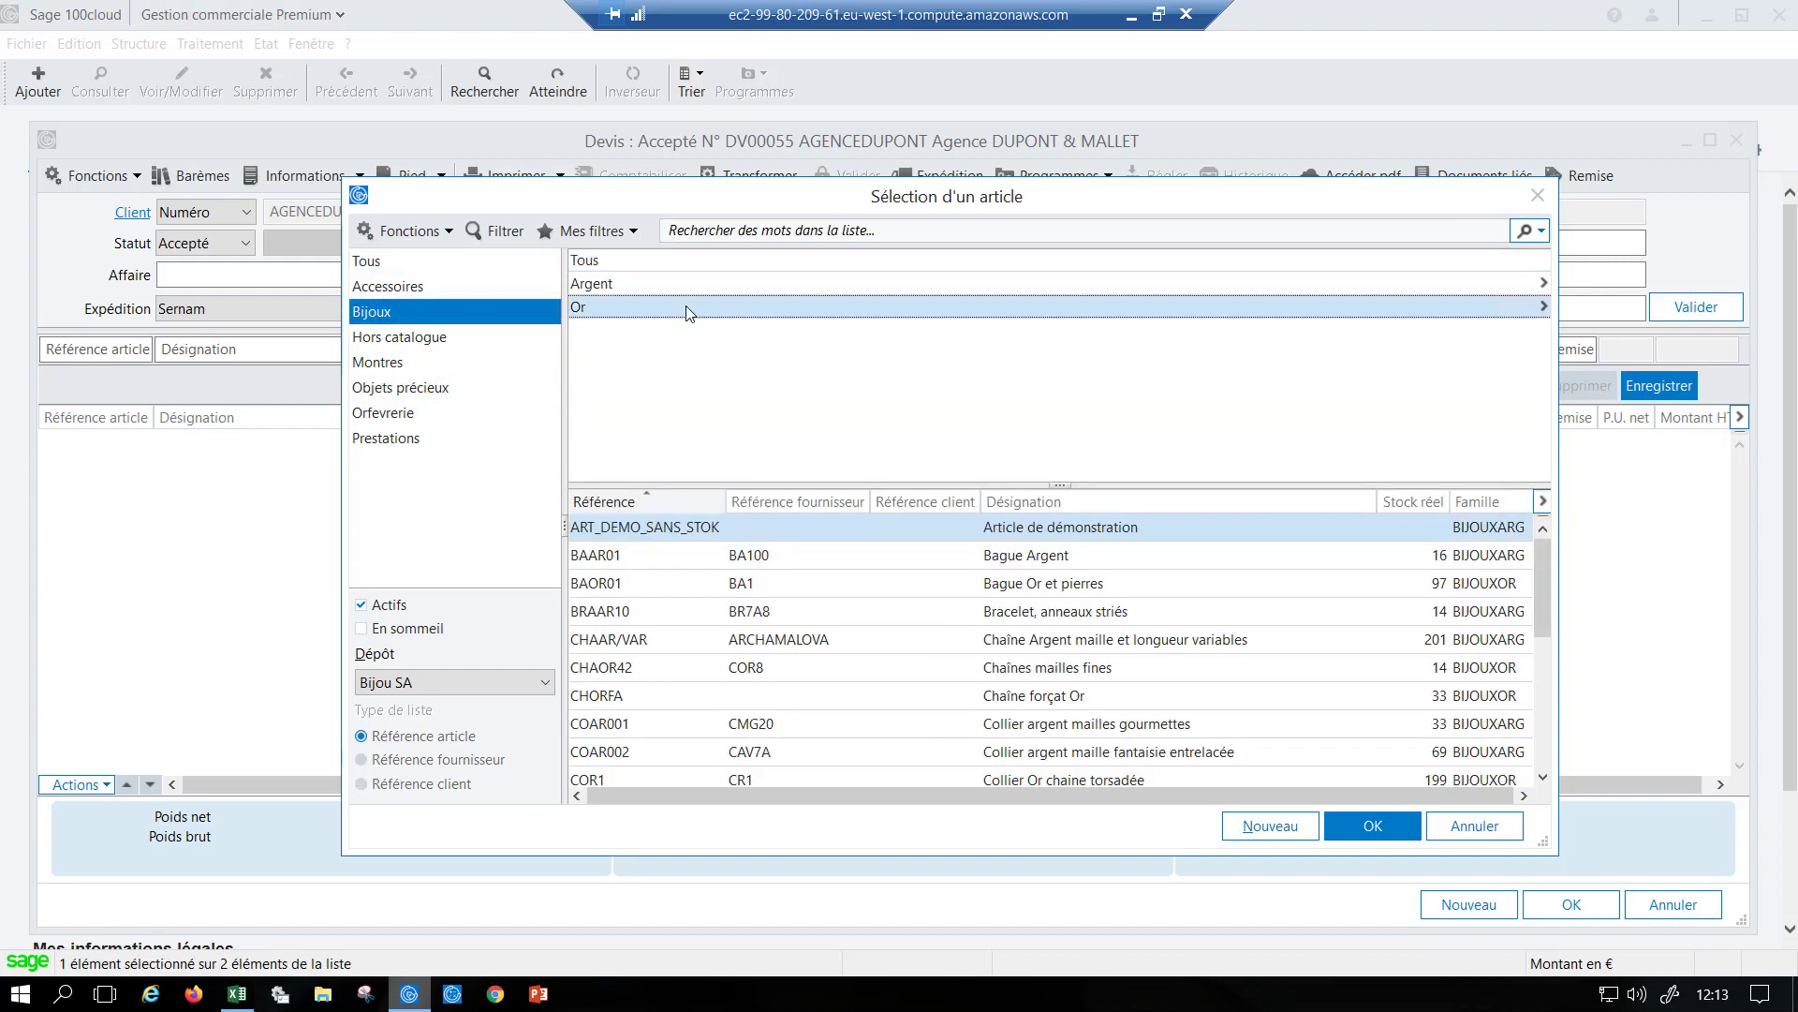
click(1090, 309)
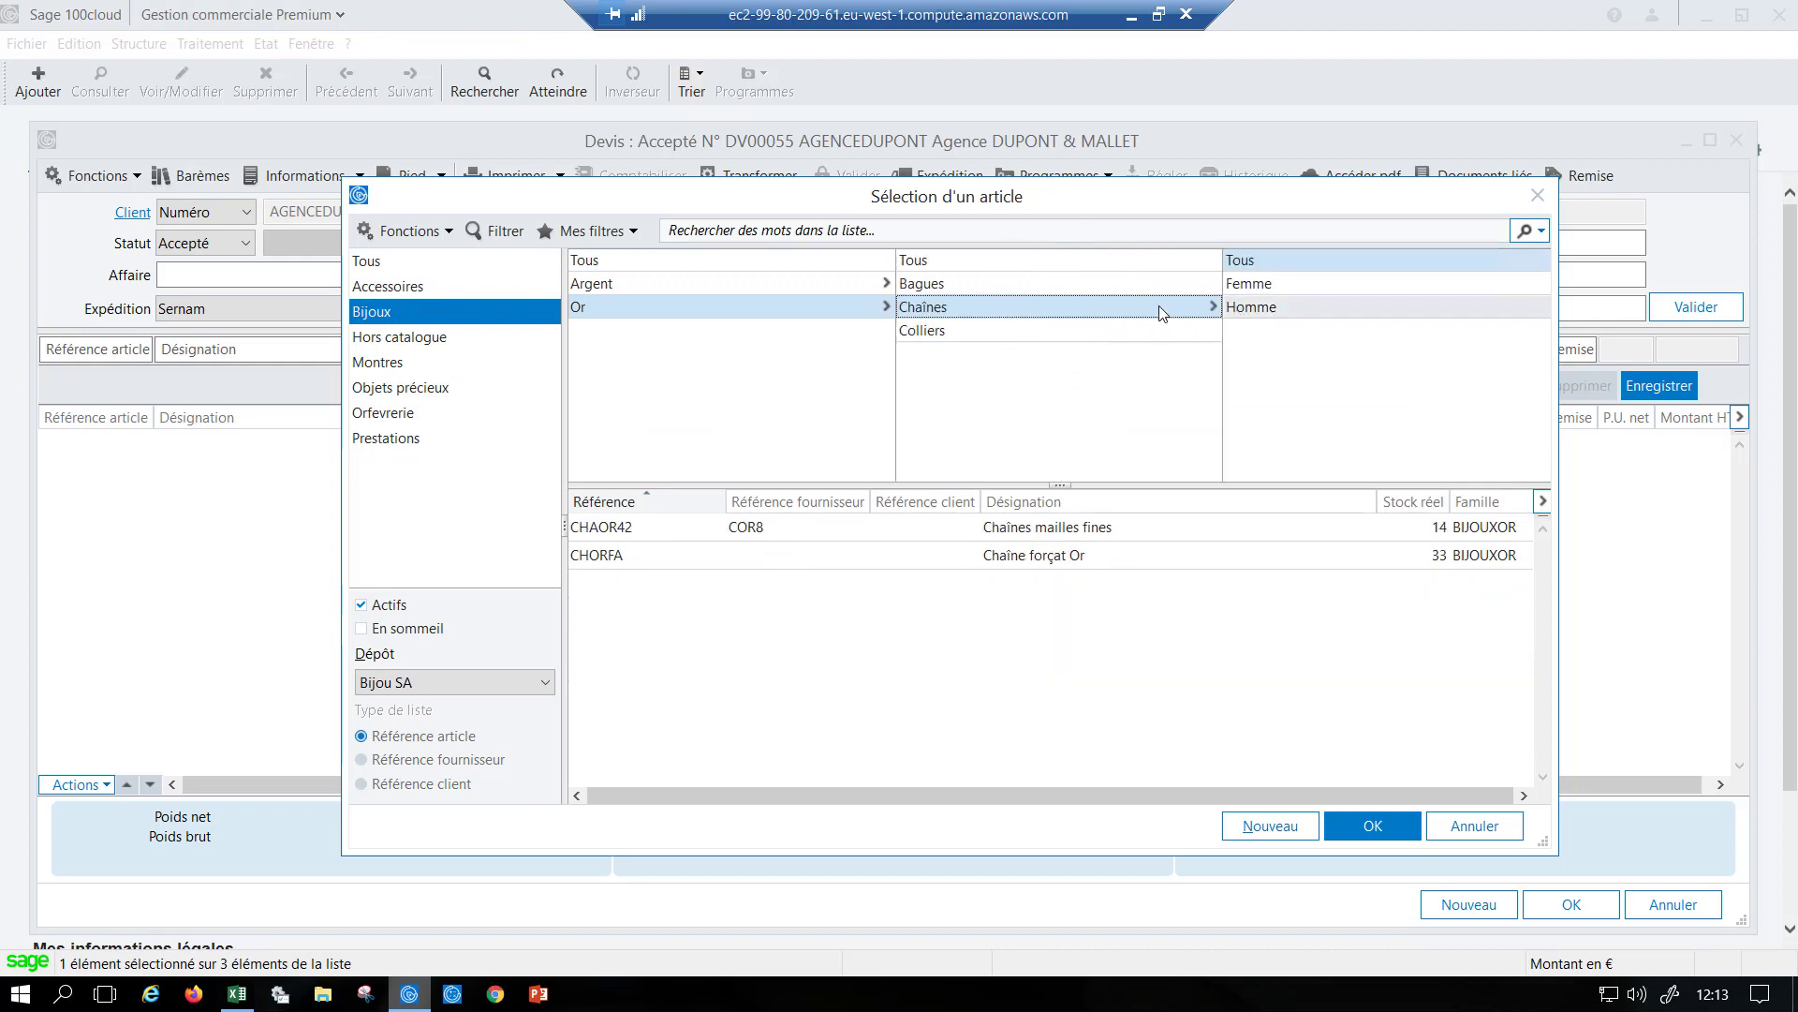
click(438, 261)
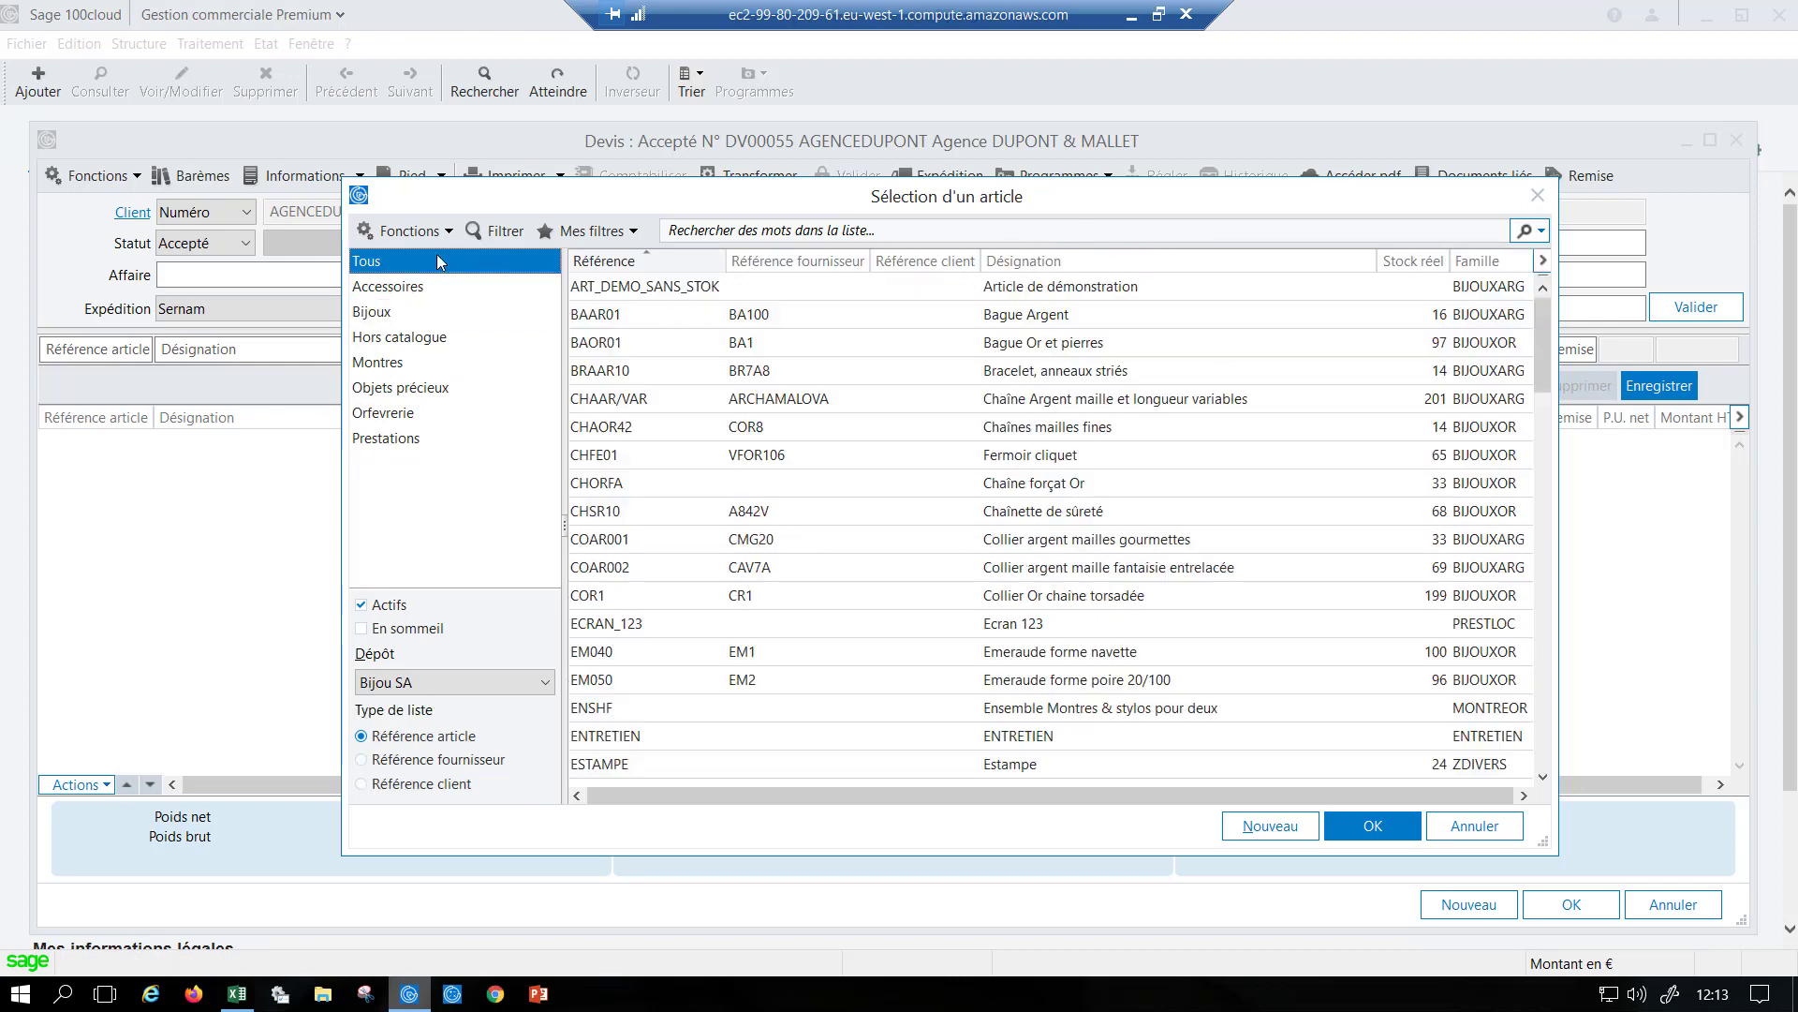
- Add the articles ART_DEMO_SANS_STOK, ECRAN_123 and ENTRETIEN to the quote together
click(635, 285)
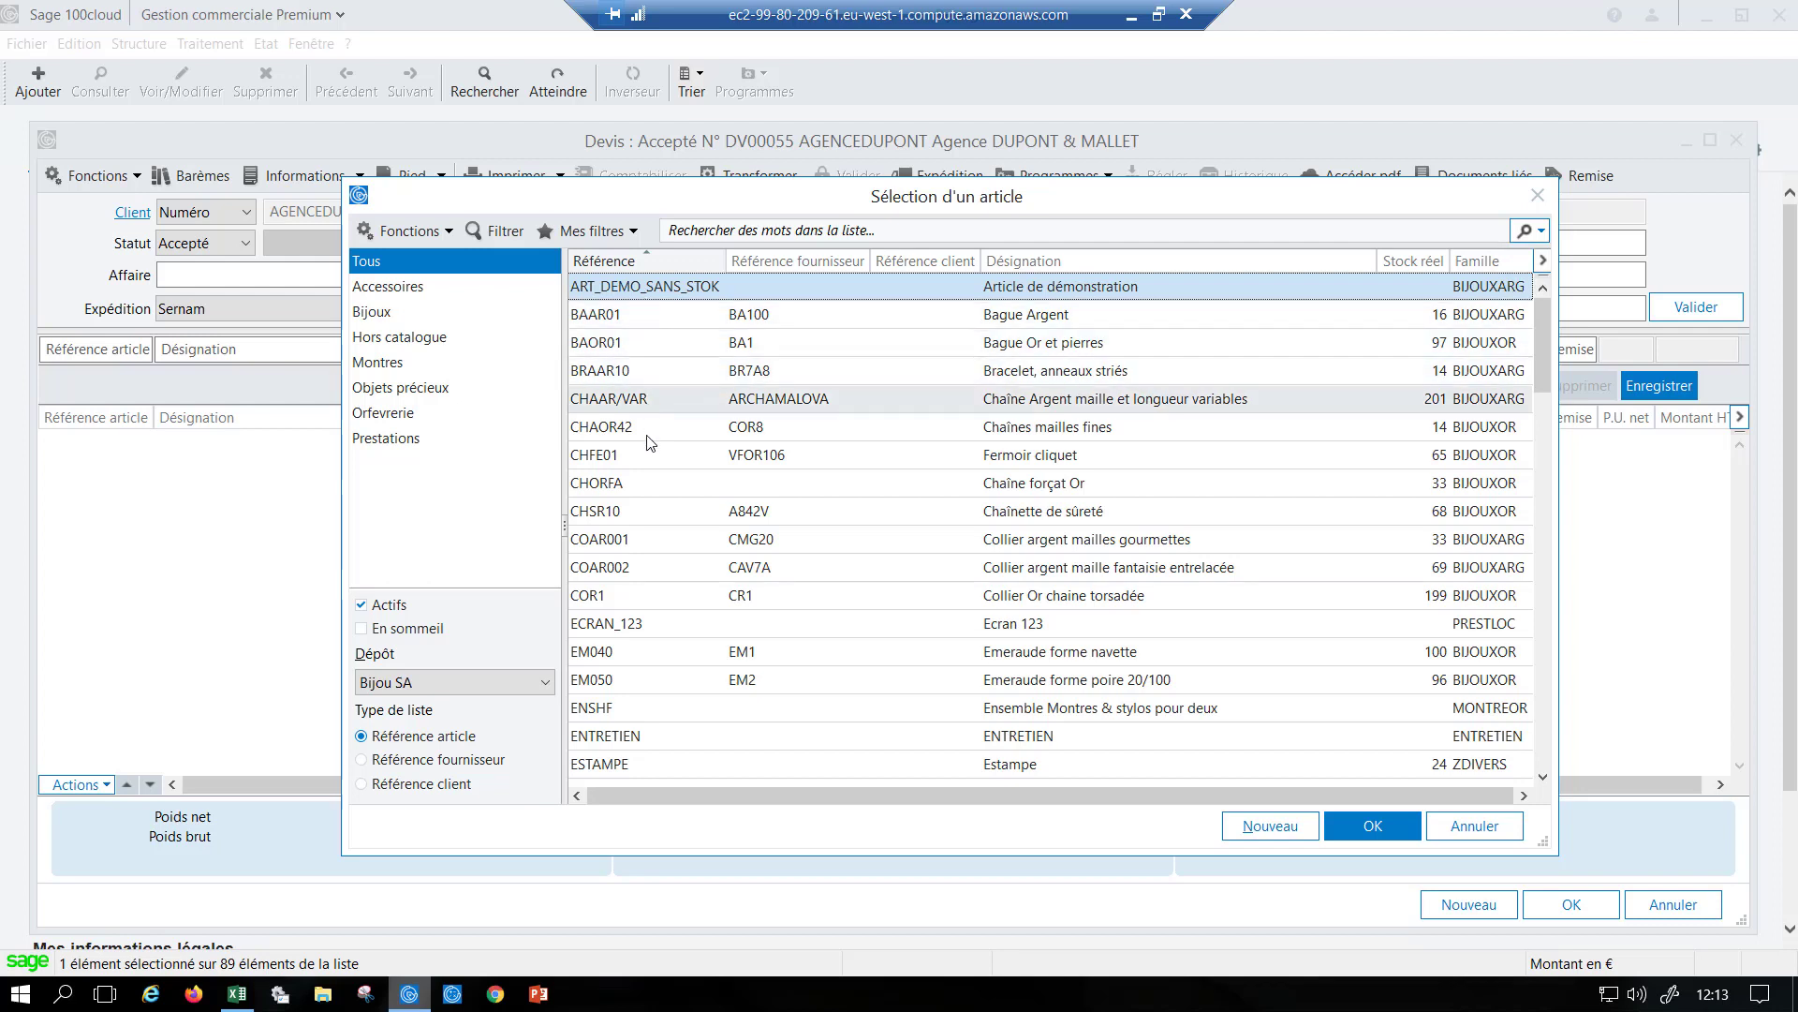
ctrl+click(661, 629)
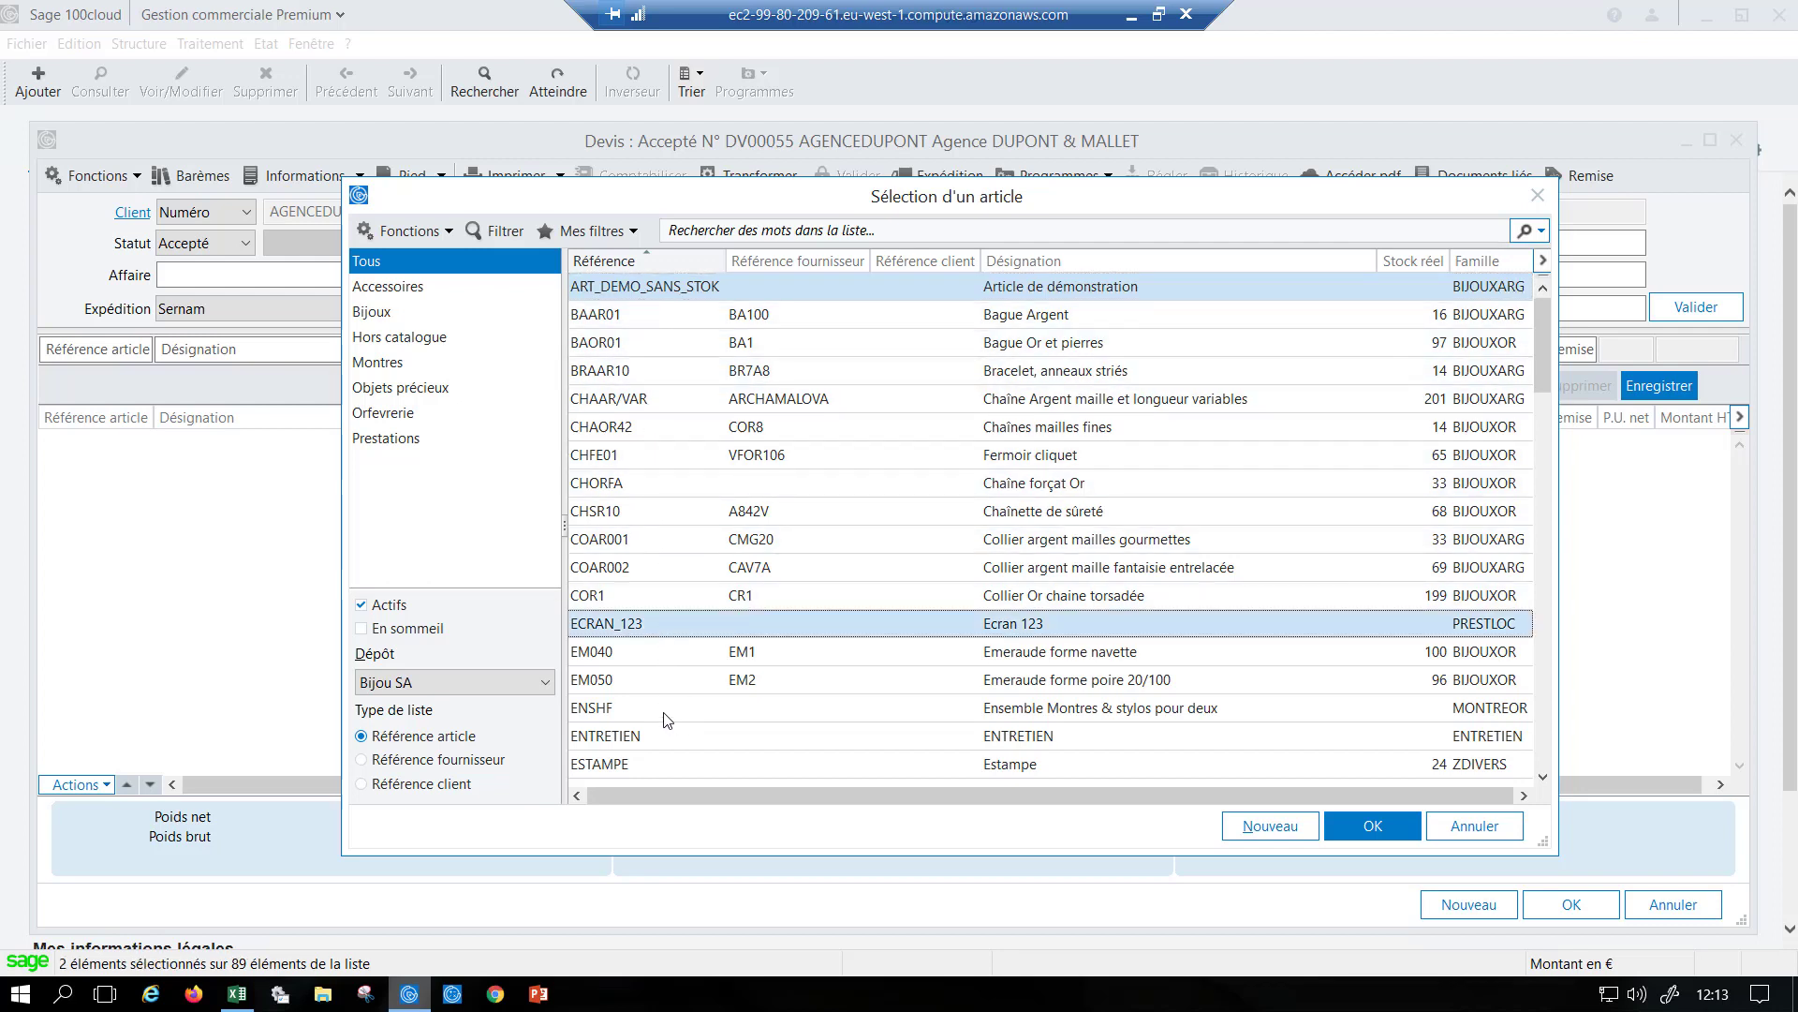
ctrl+click(667, 735)
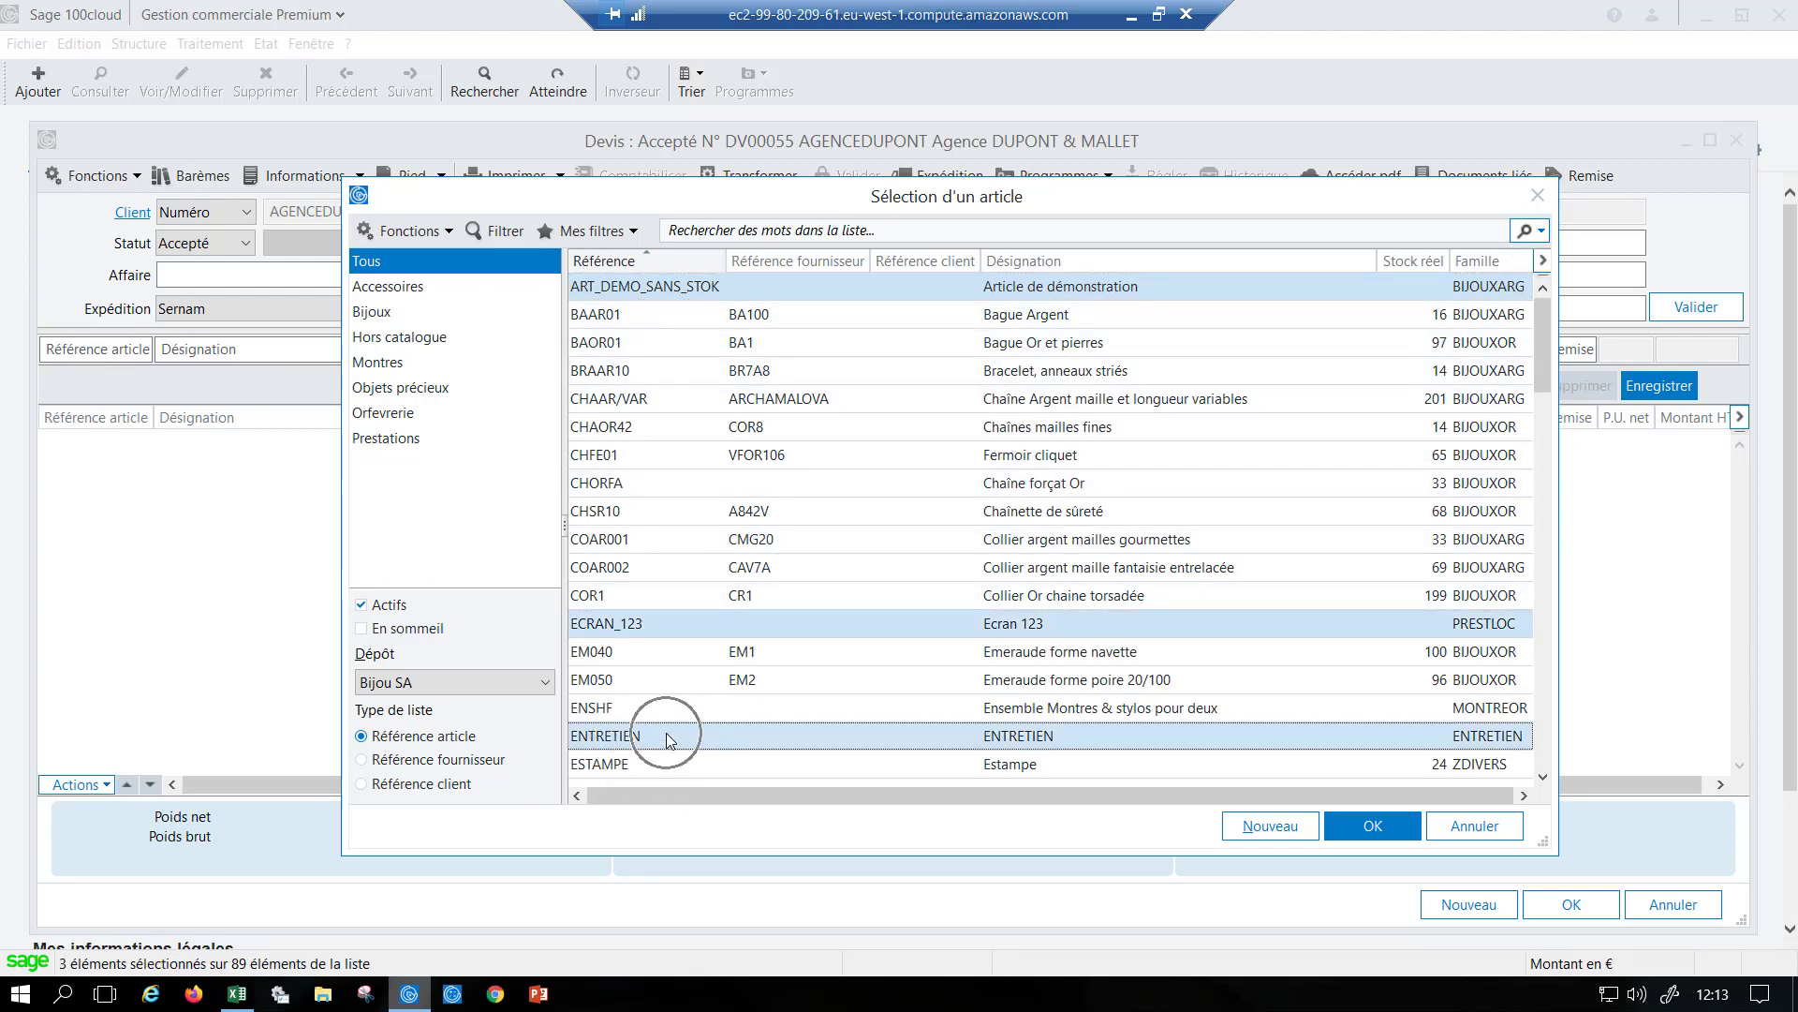
click(1397, 836)
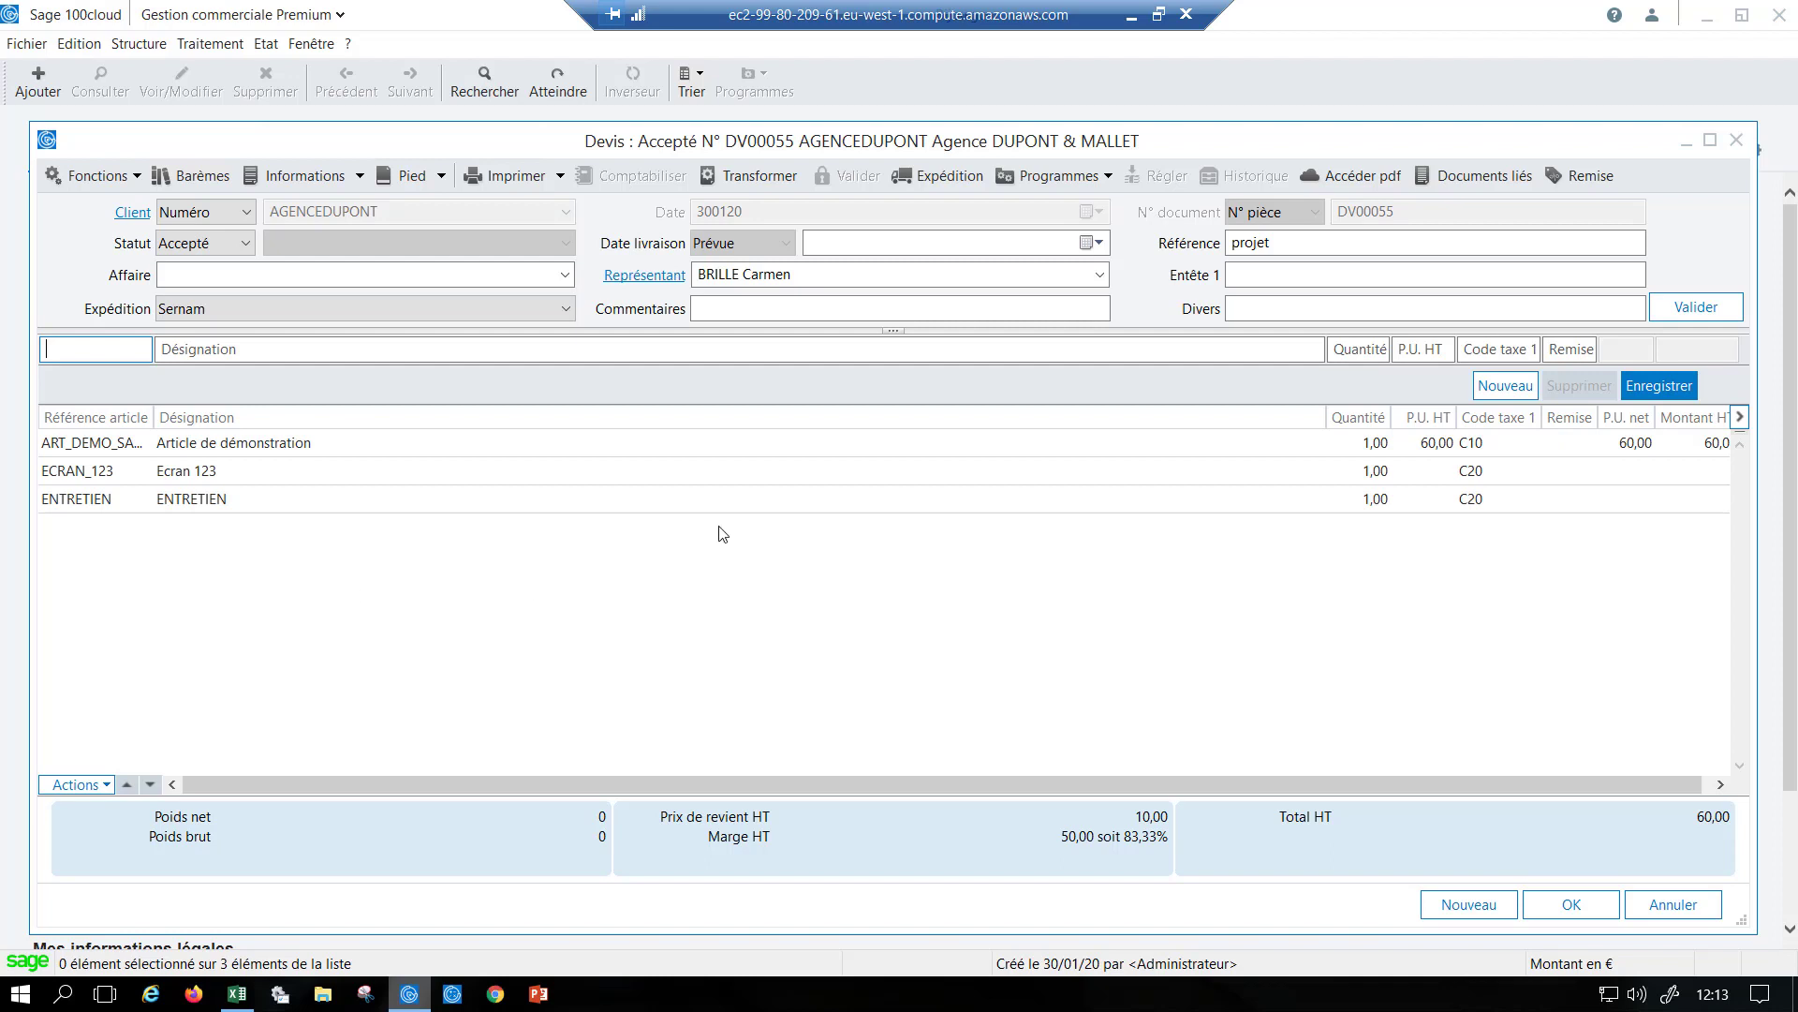
- Check the quote's article lines and keep the quote's status set to Accepté
click(1383, 457)
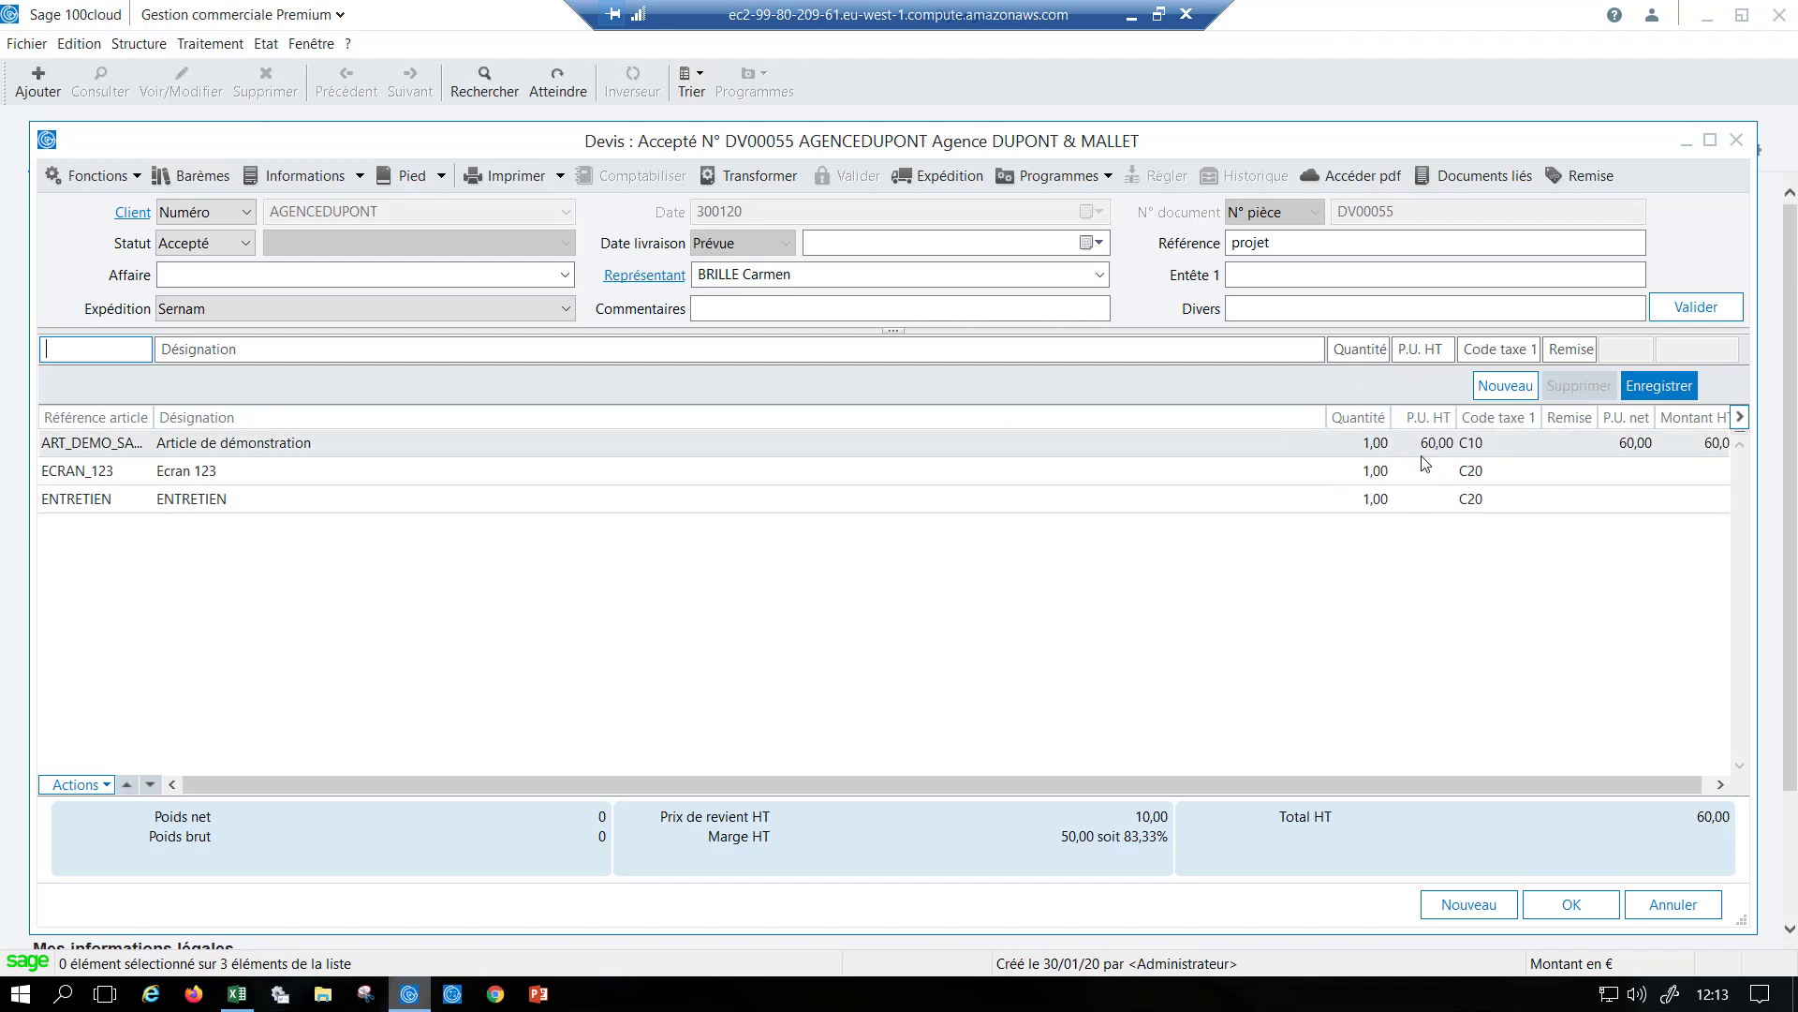
click(1493, 470)
click(1493, 470)
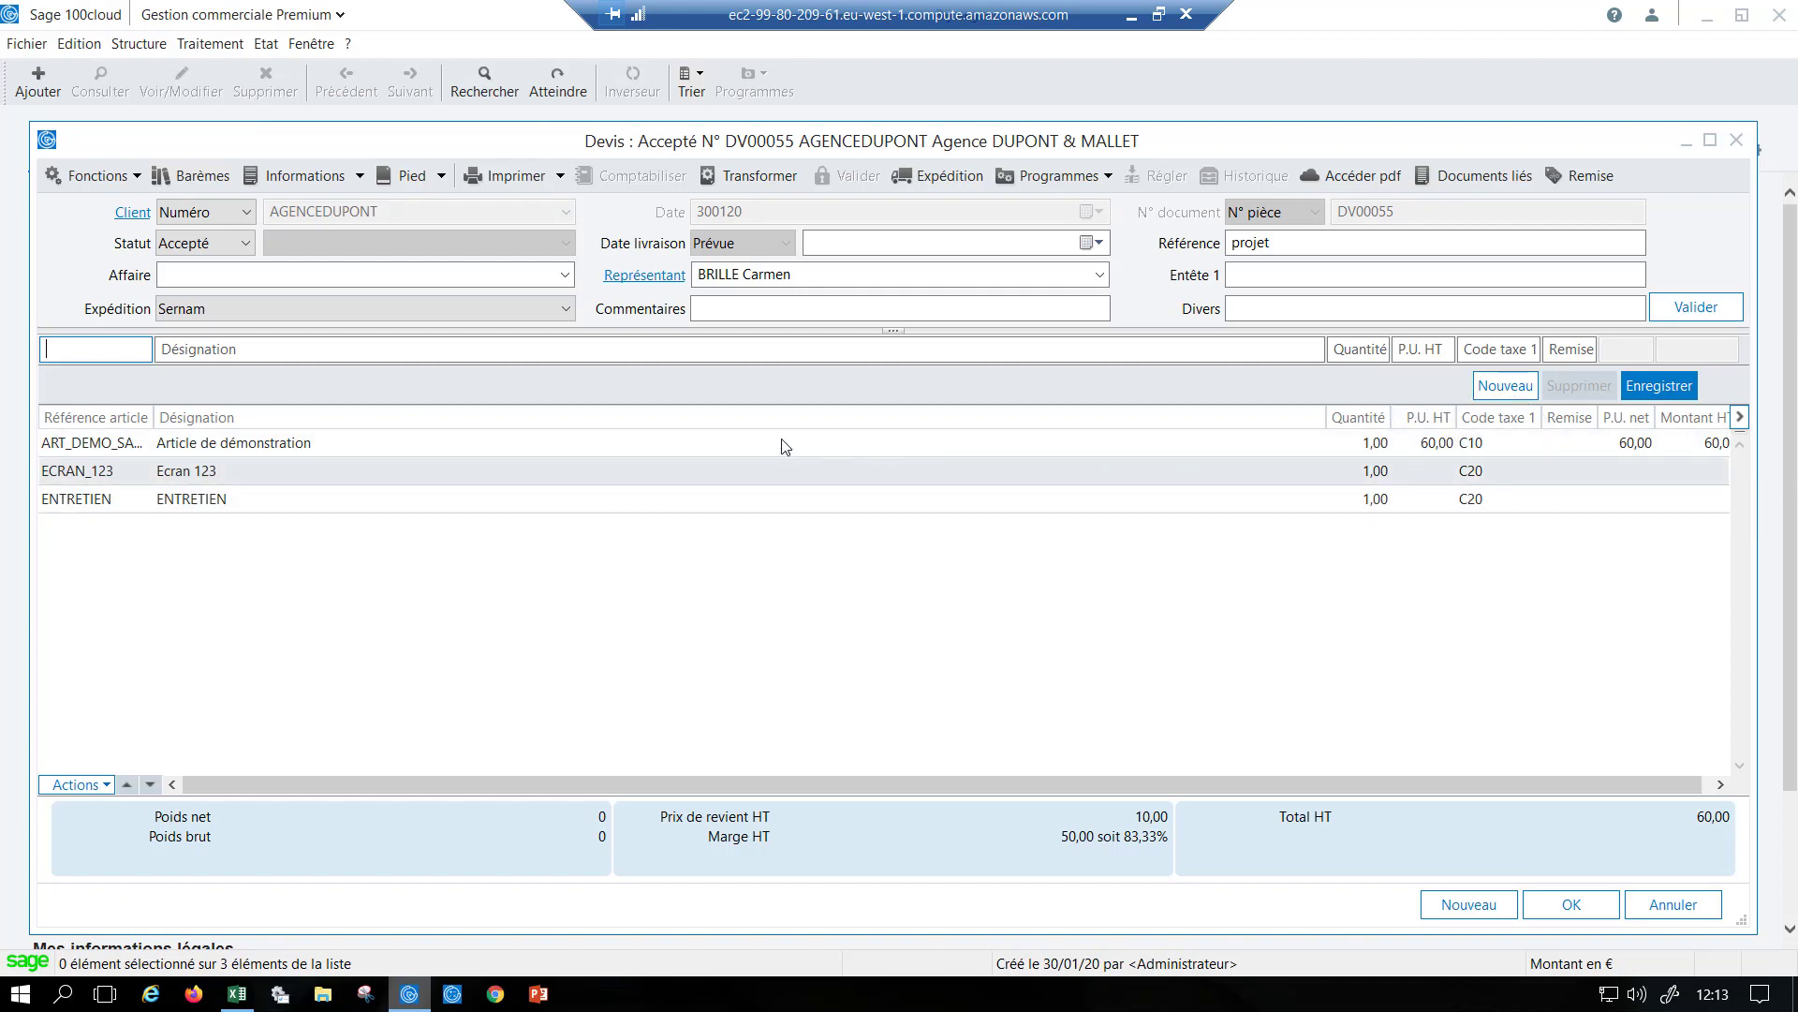
click(249, 245)
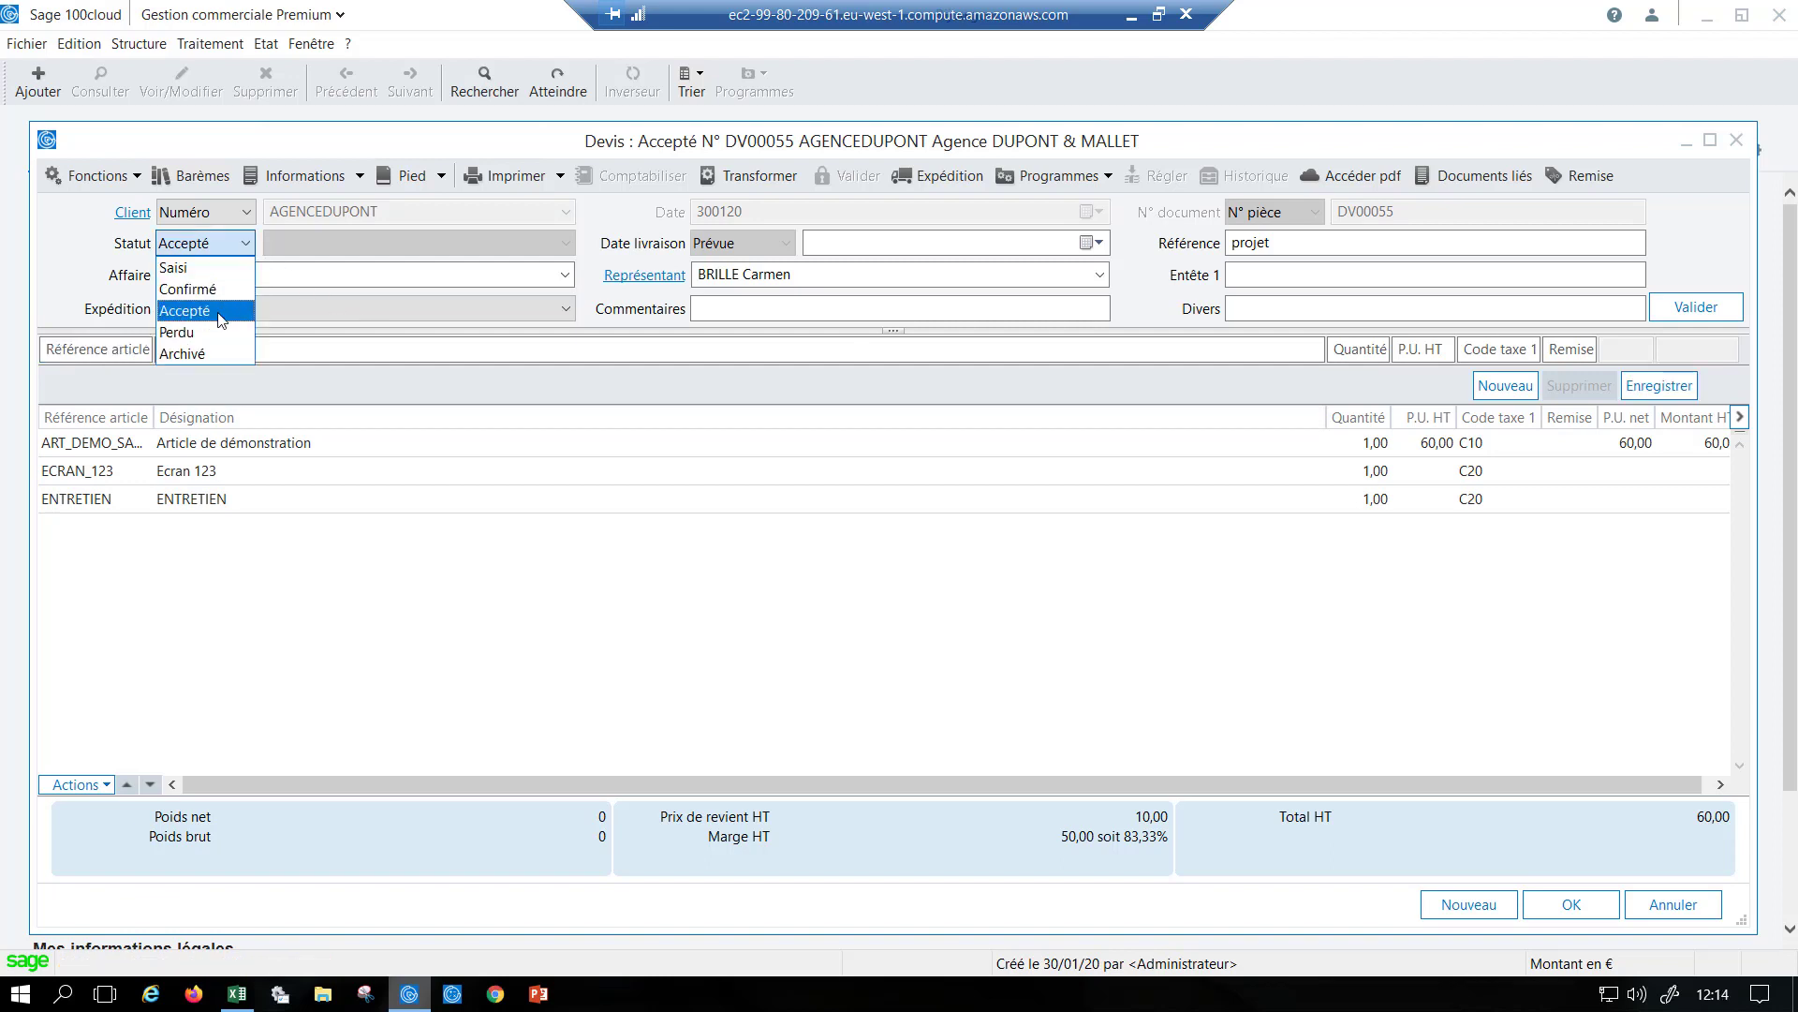
click(205, 315)
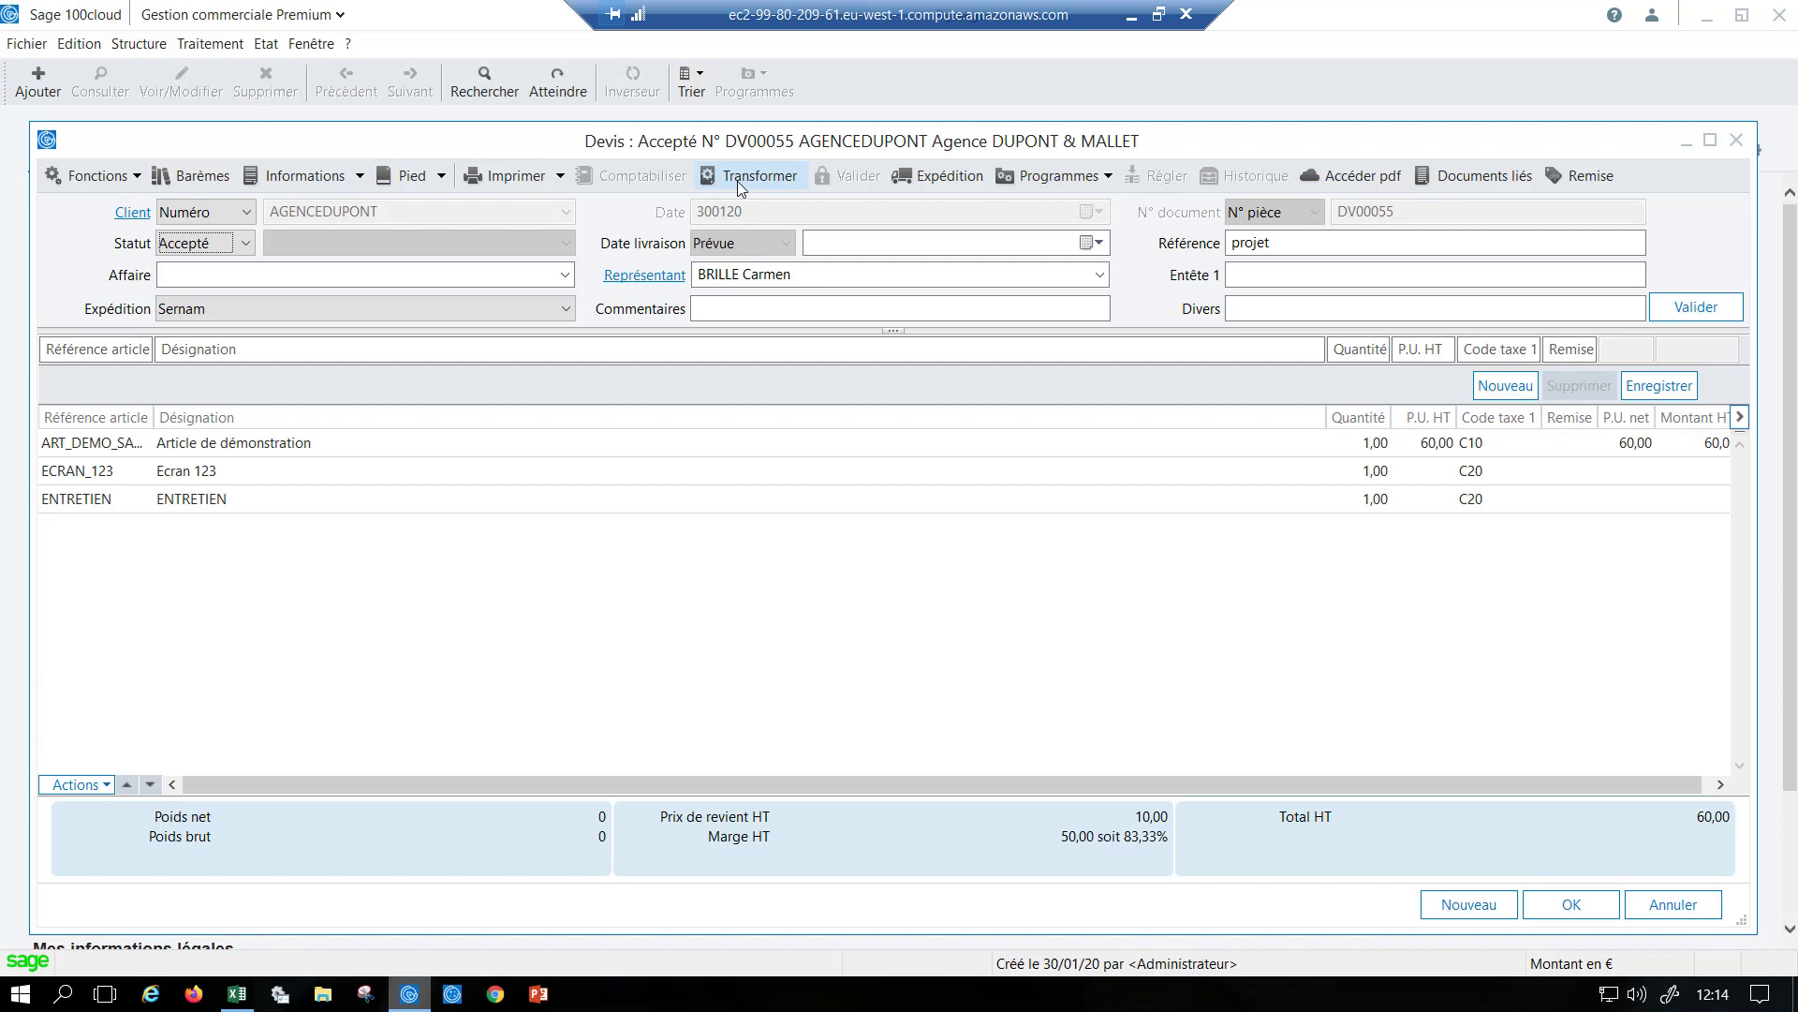
- Attach Descriptif stylos fluo.pdf from the computer's Images folder to the quote's linked documents
click(1451, 181)
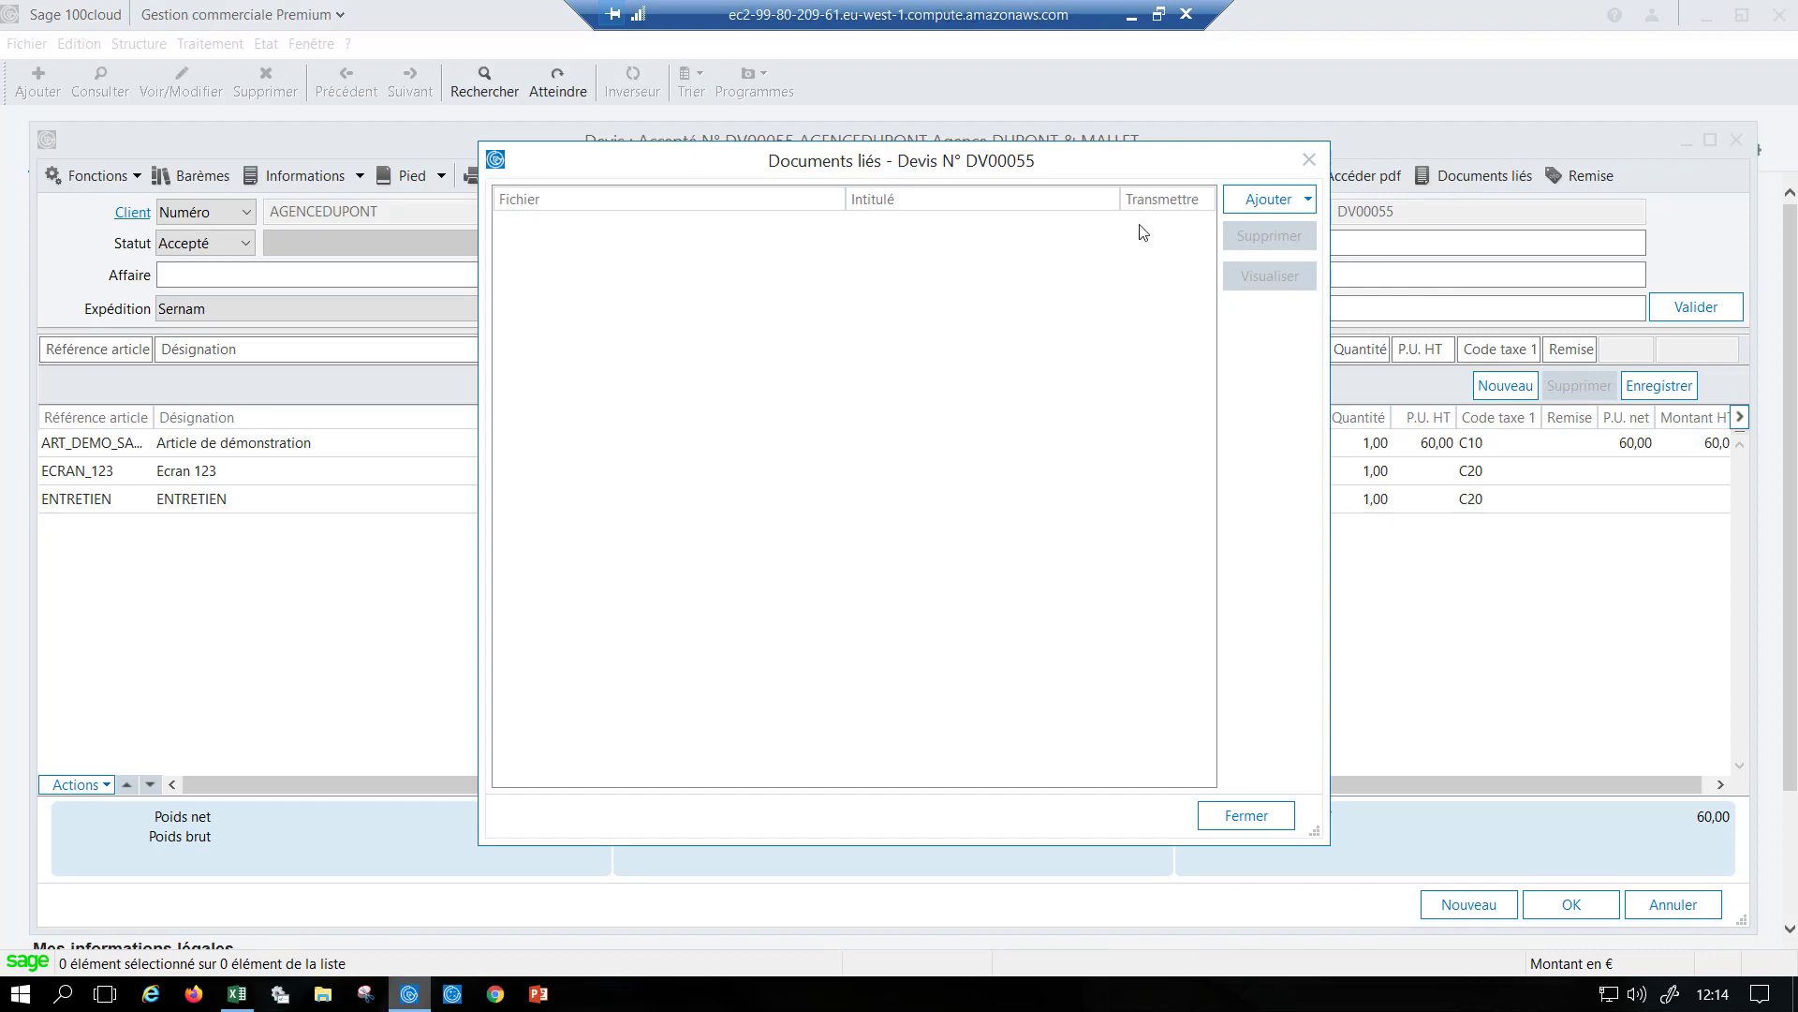
click(1287, 198)
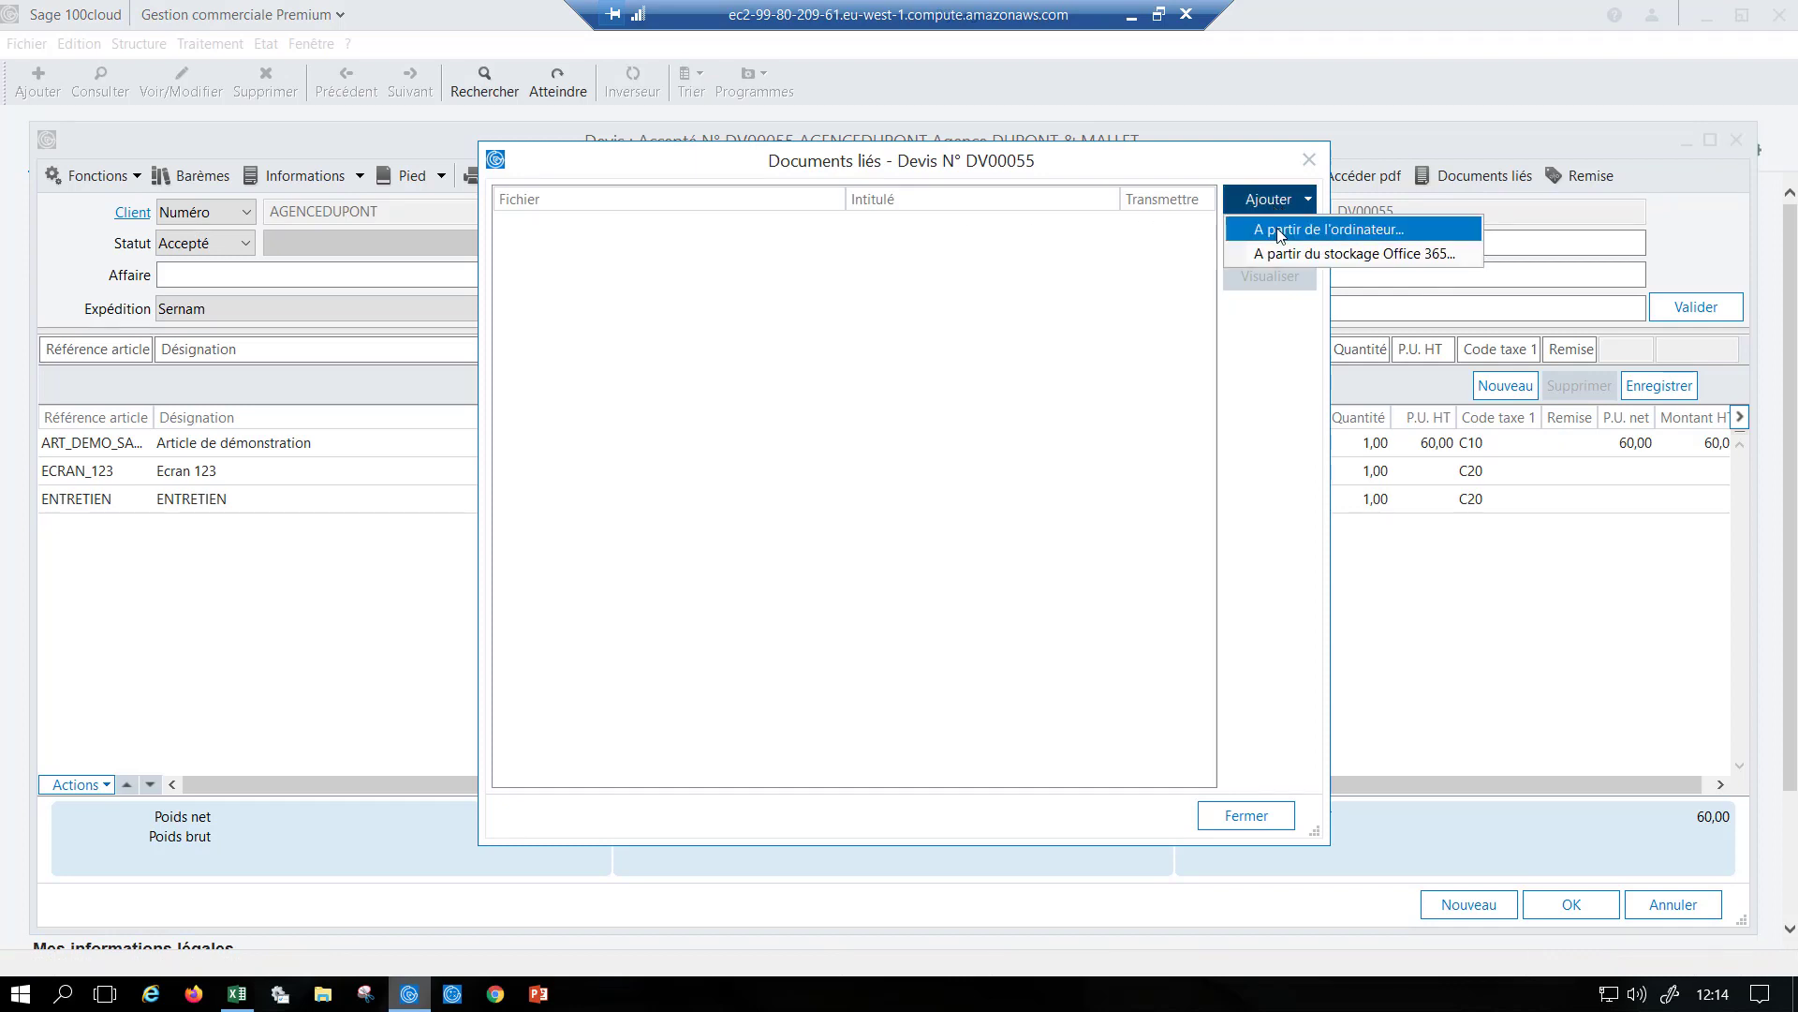
click(1281, 235)
double_click(741, 403)
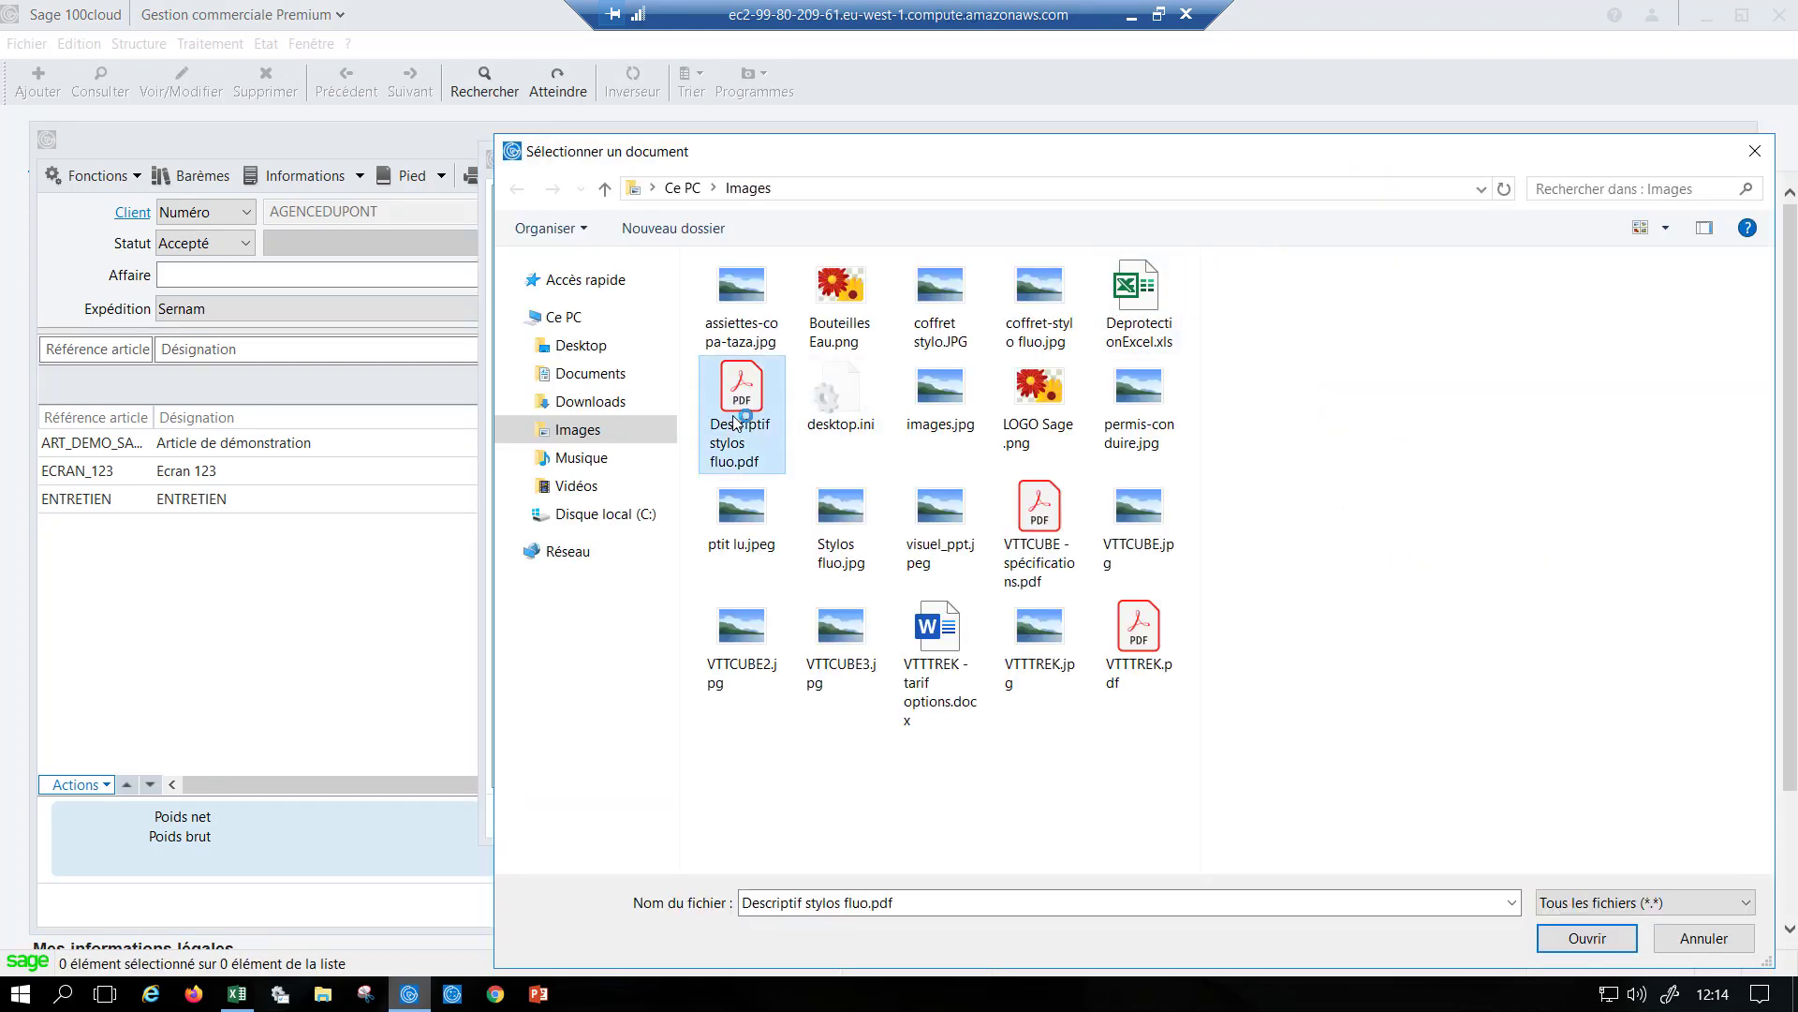
click(665, 269)
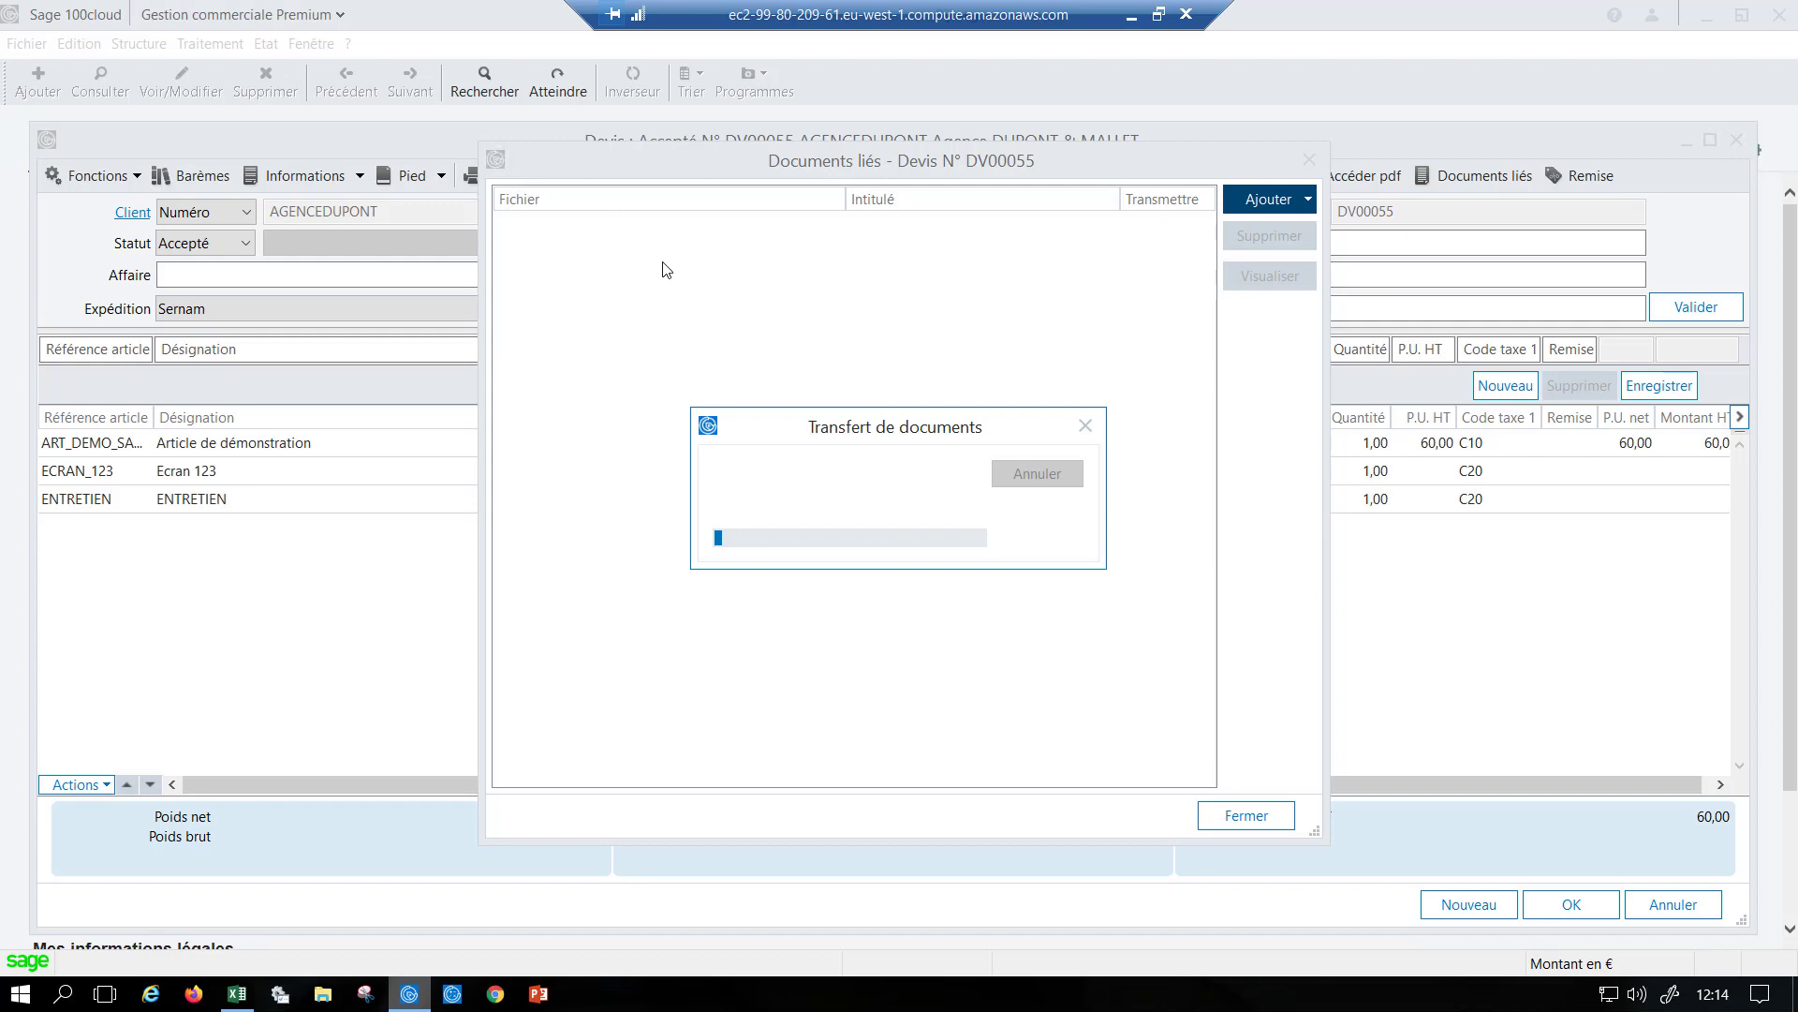
click(665, 270)
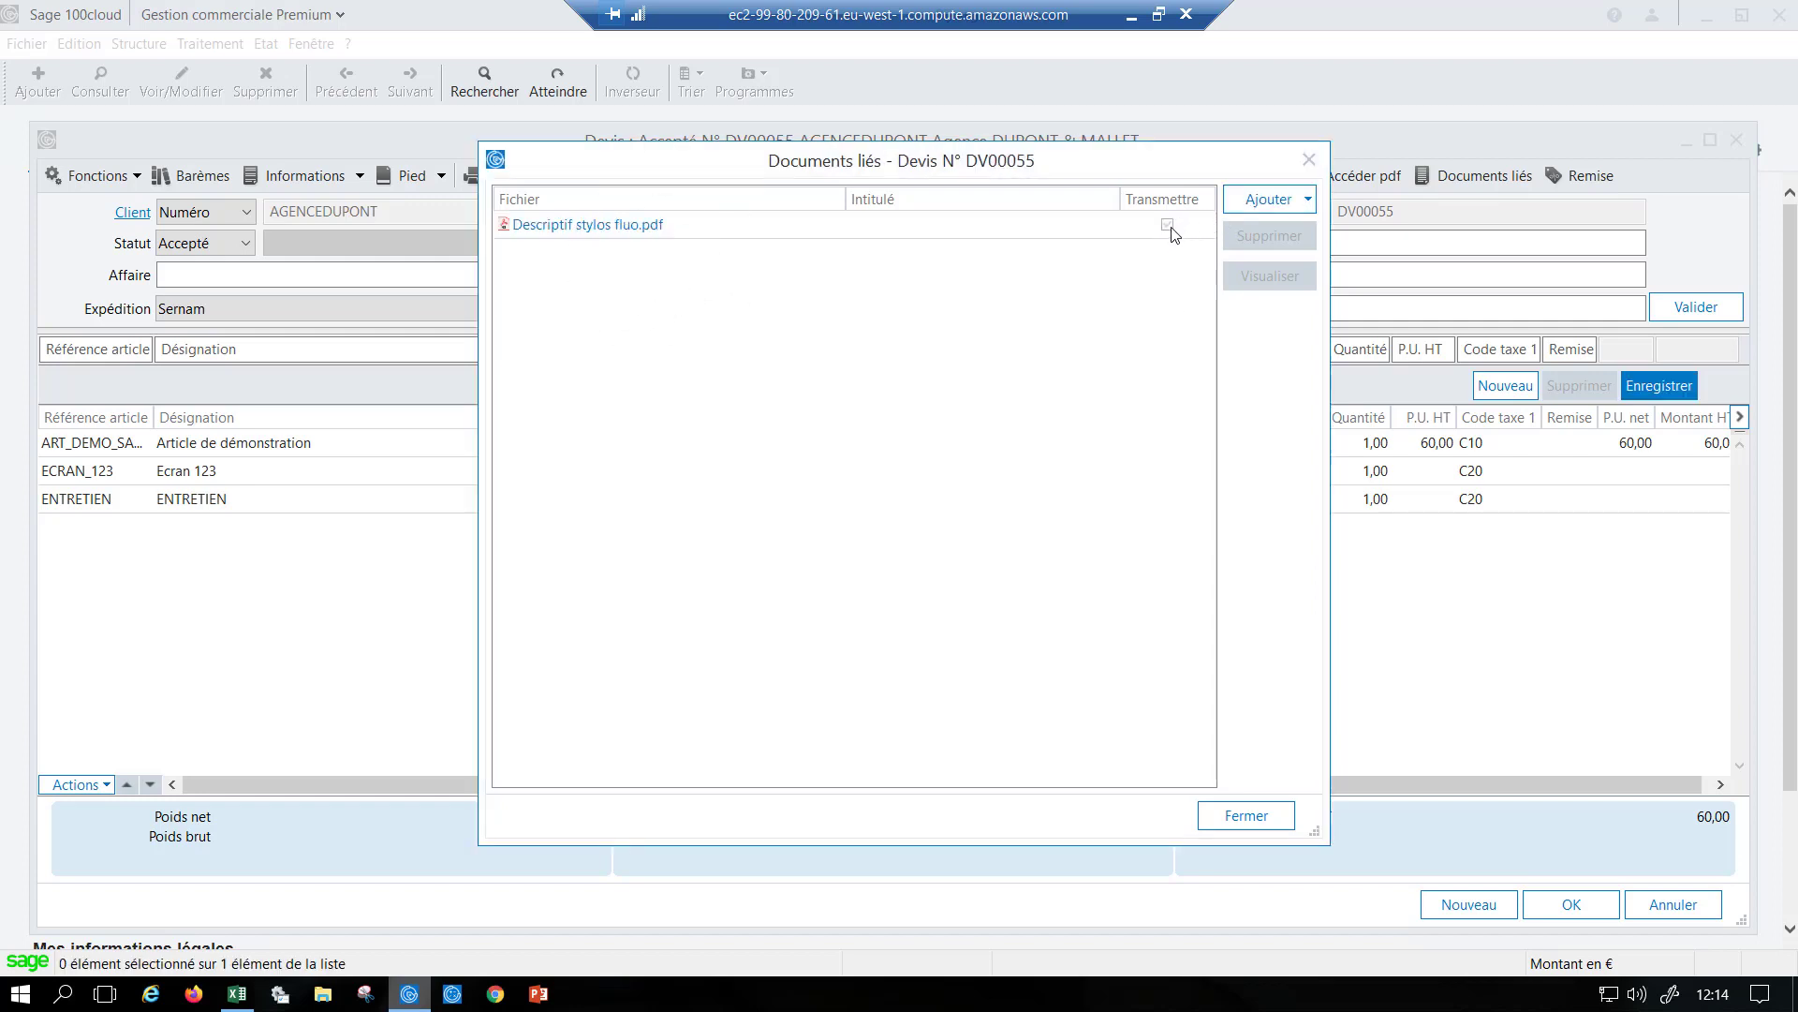
click(1246, 817)
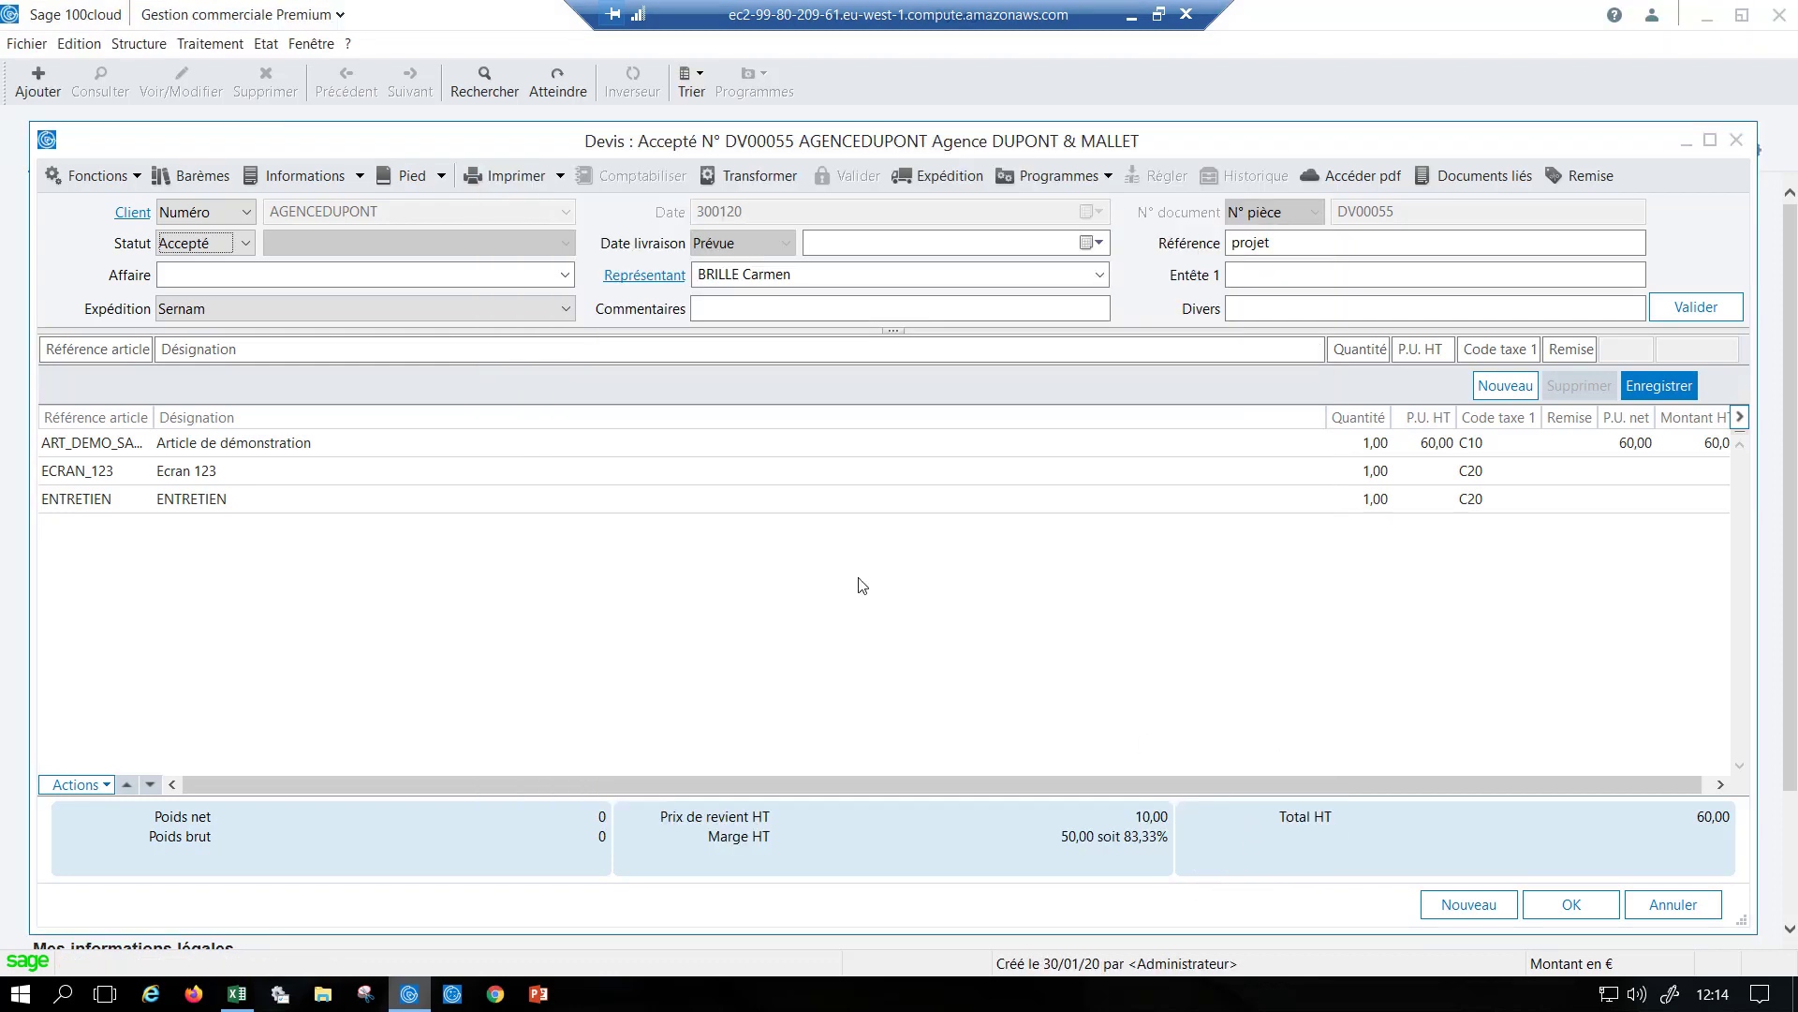
- Transform the quote into a Bon de commande, and that order into a Préparation de livraison with Ouvrir le document enabled
click(733, 183)
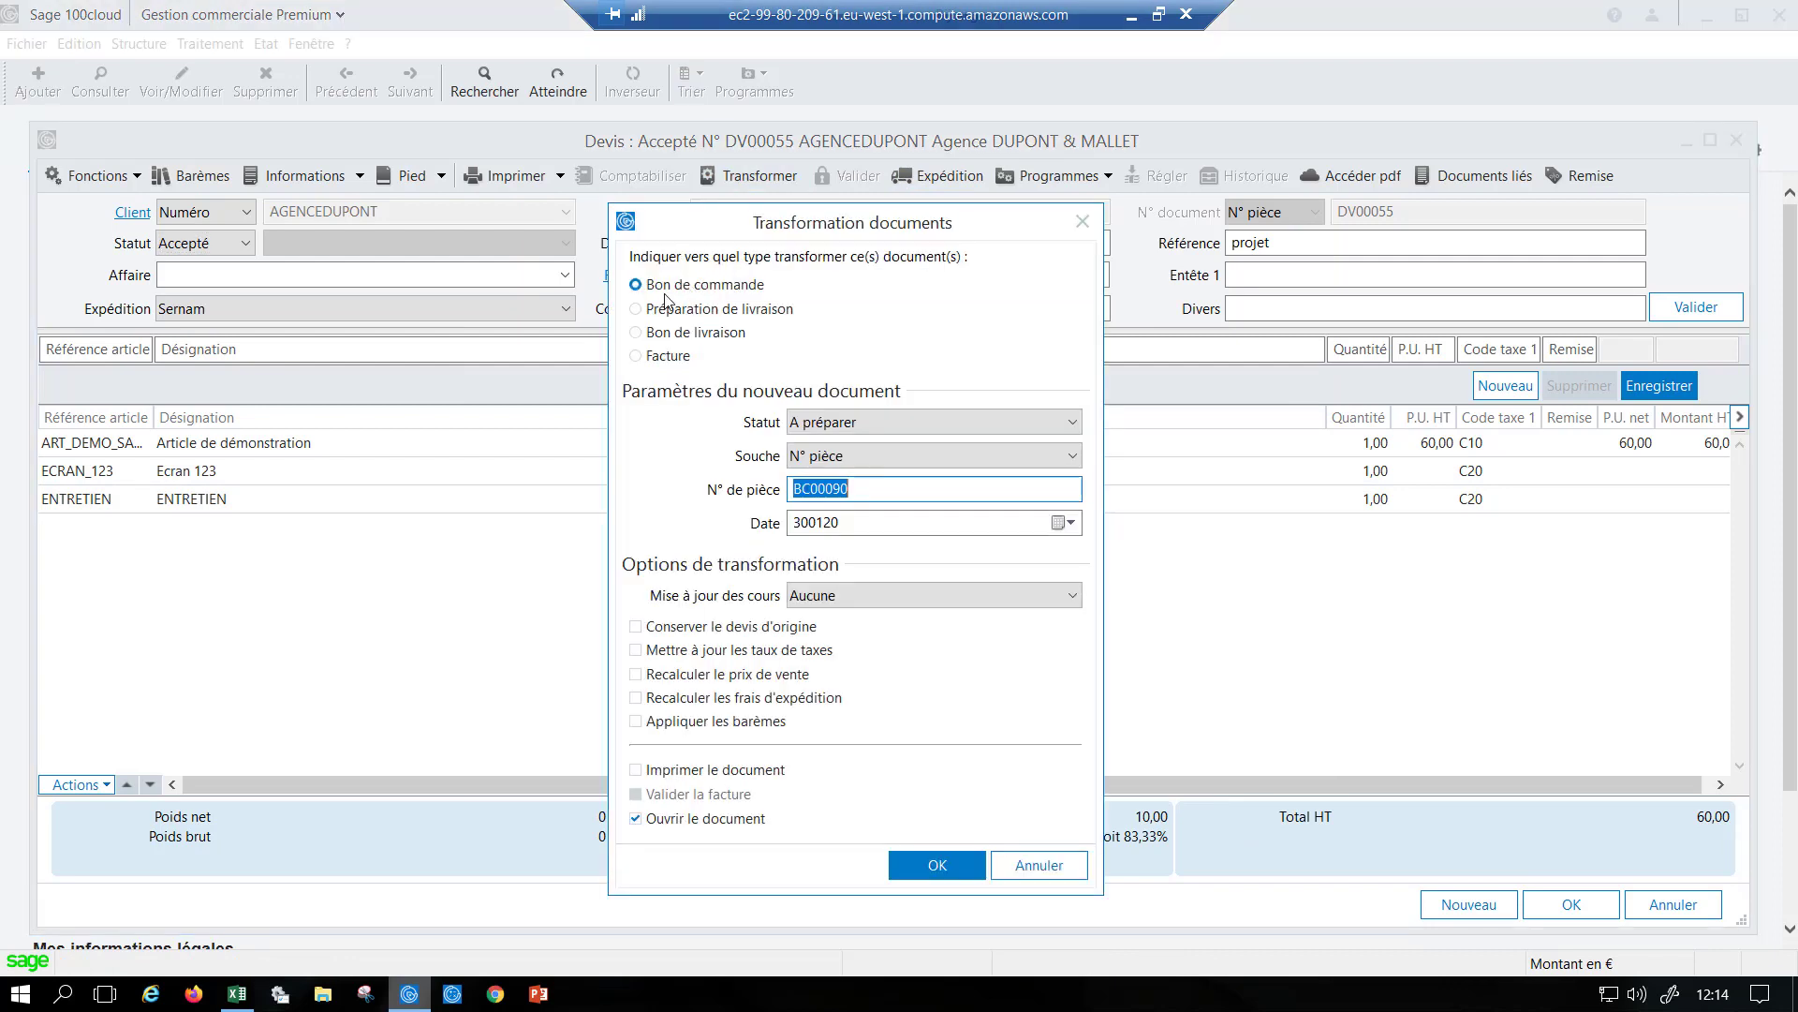
click(914, 869)
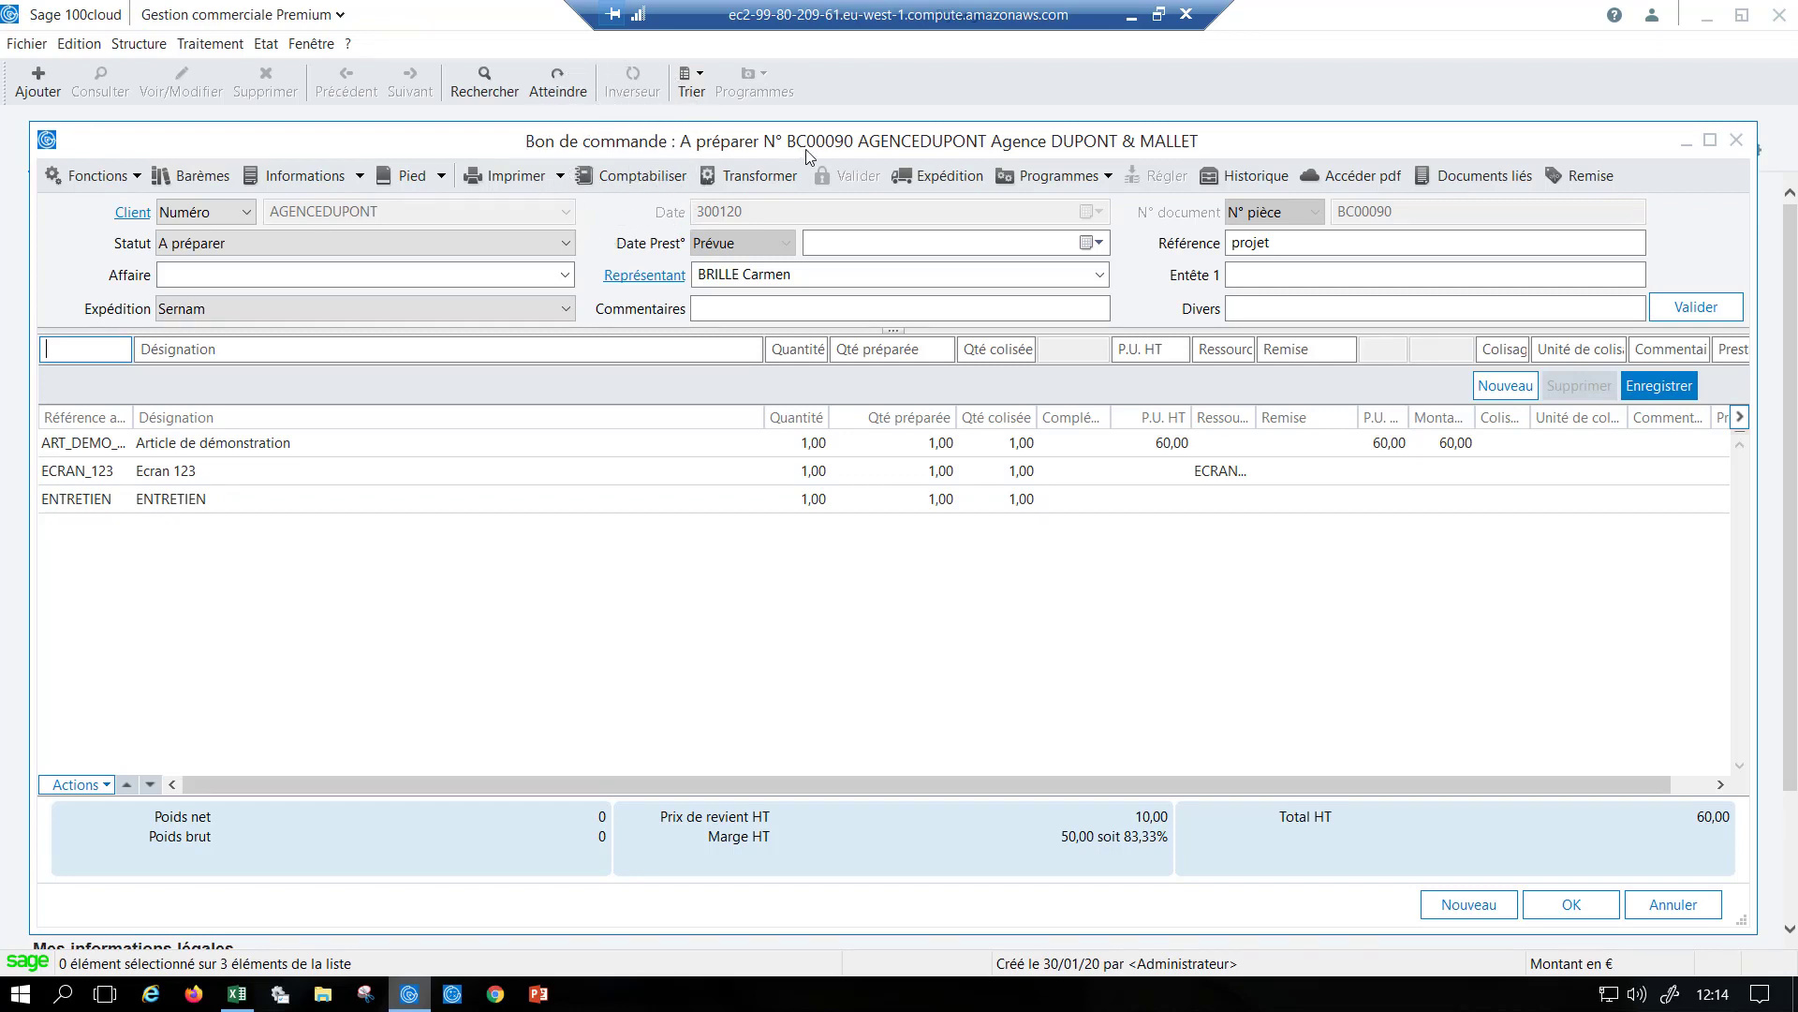
click(755, 180)
click(703, 314)
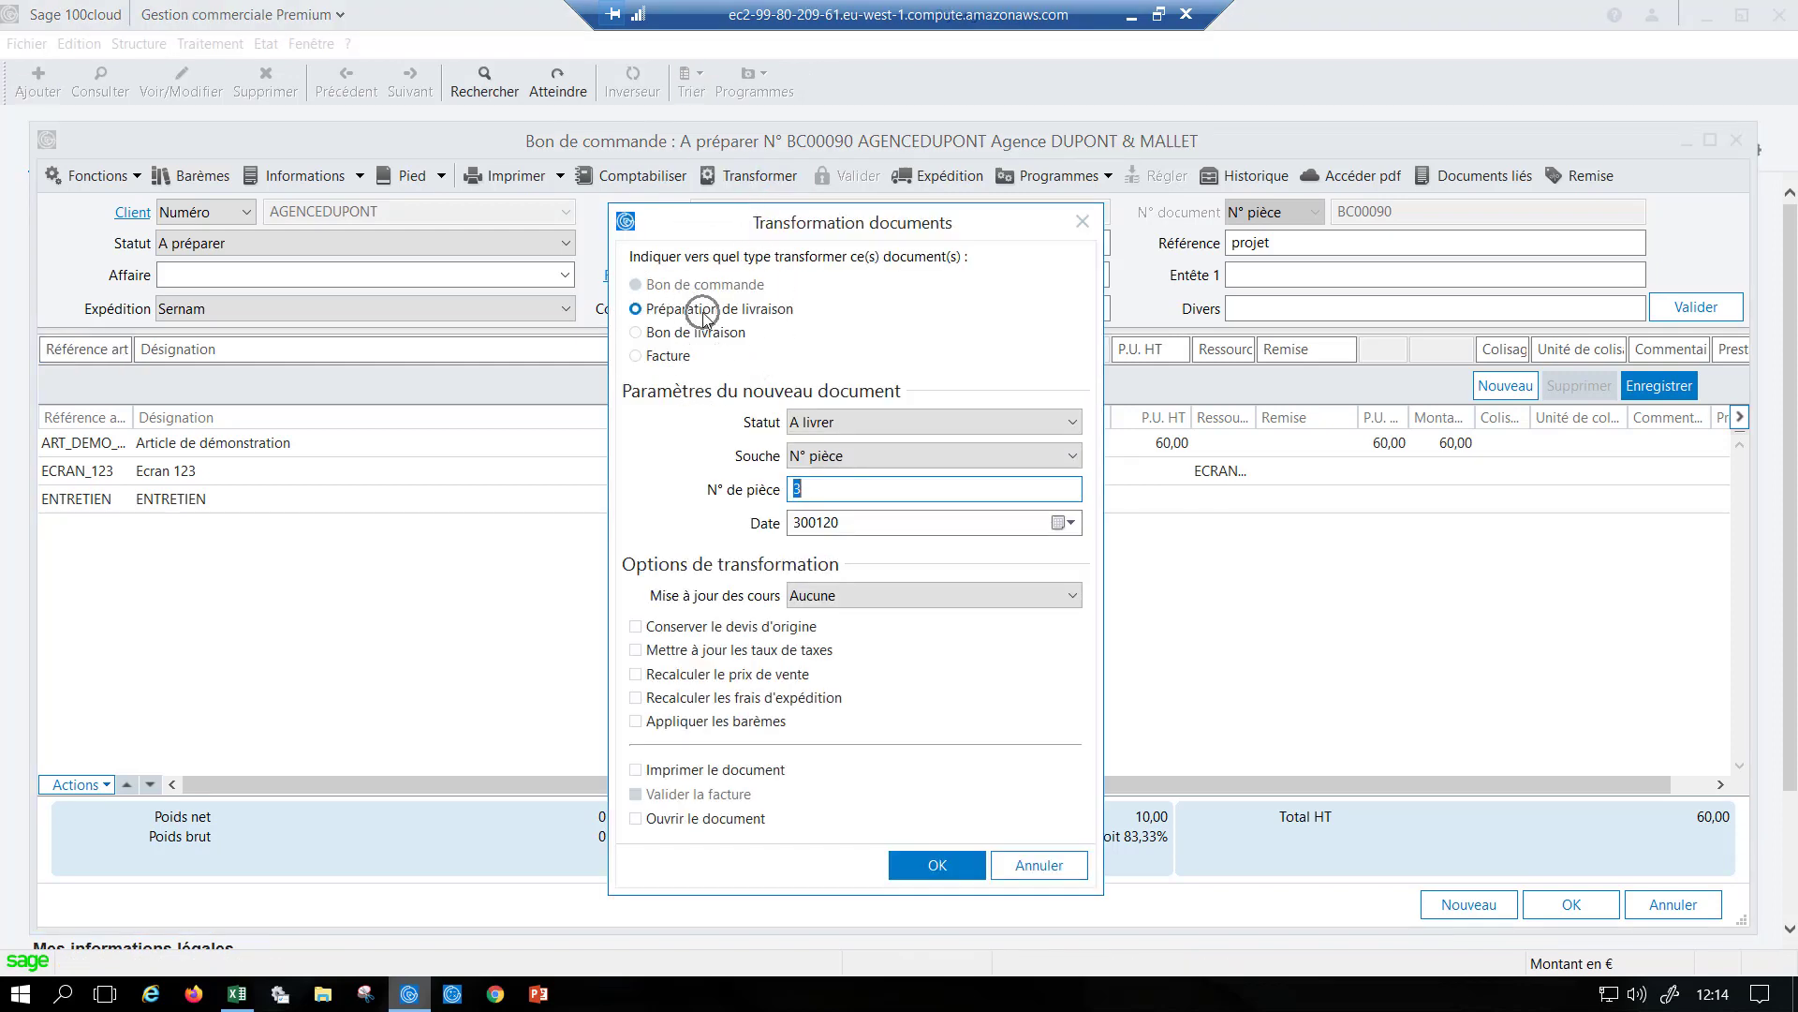
click(723, 821)
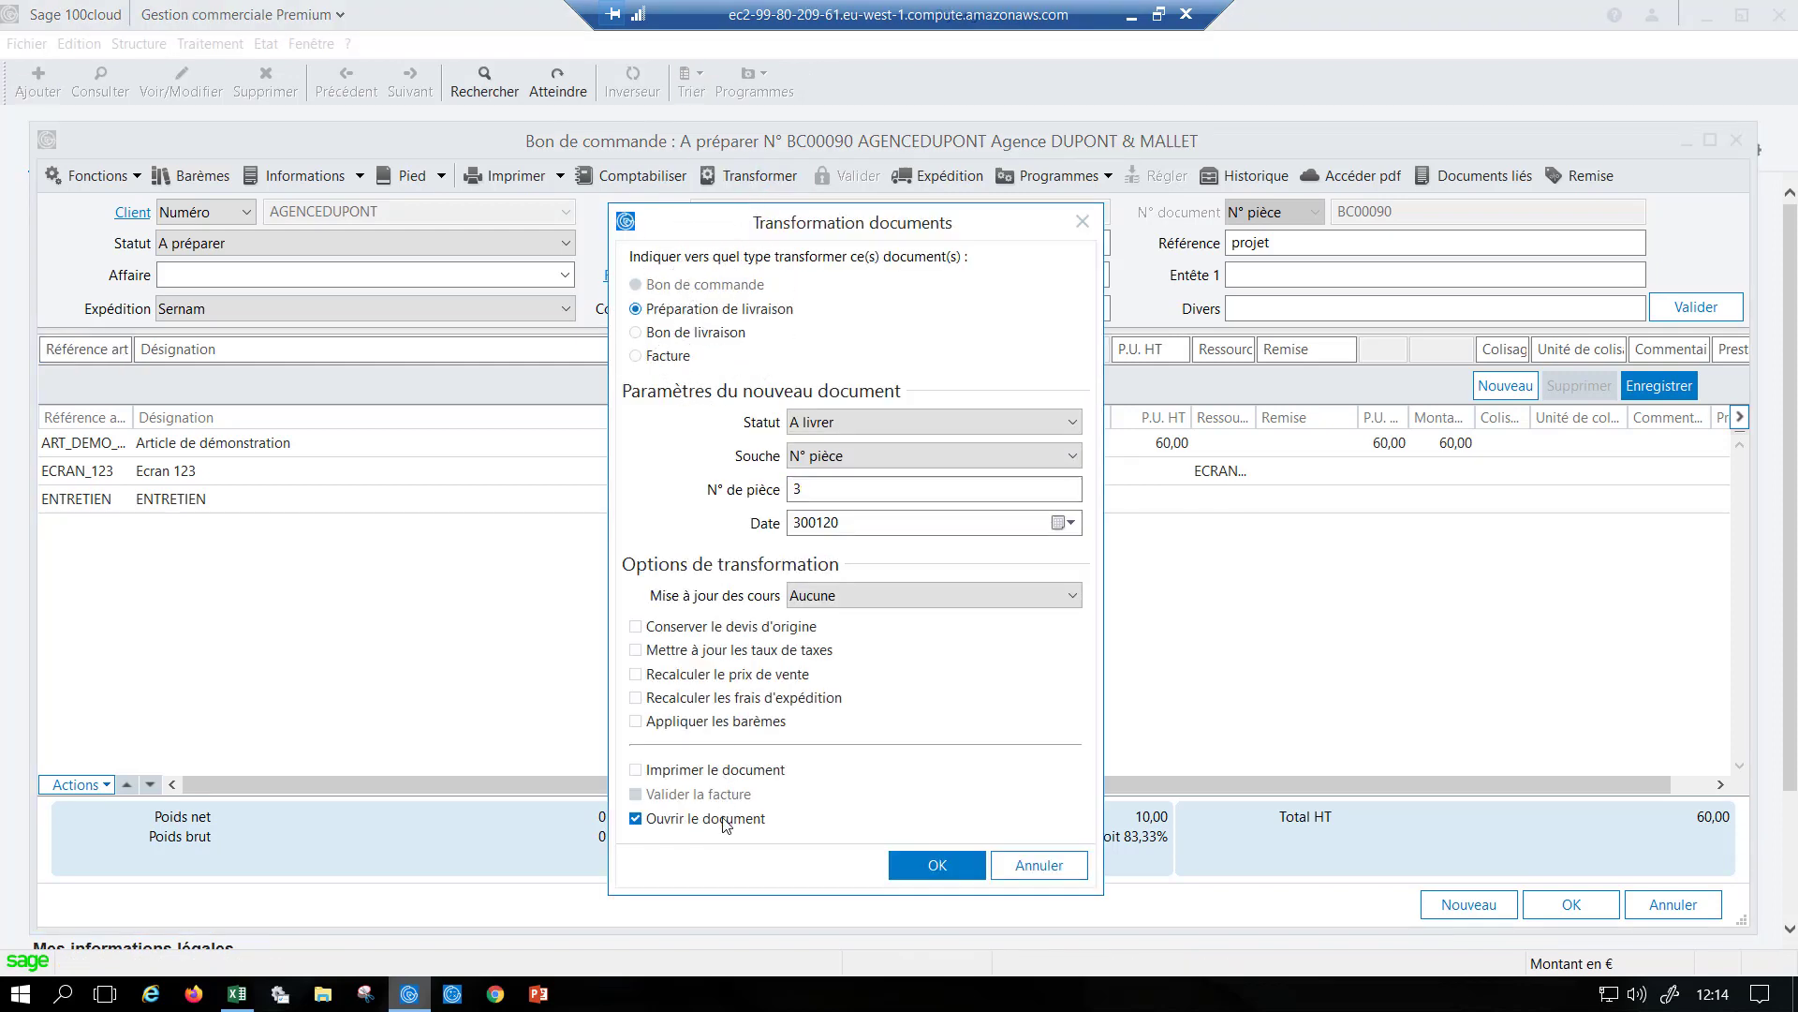
click(709, 772)
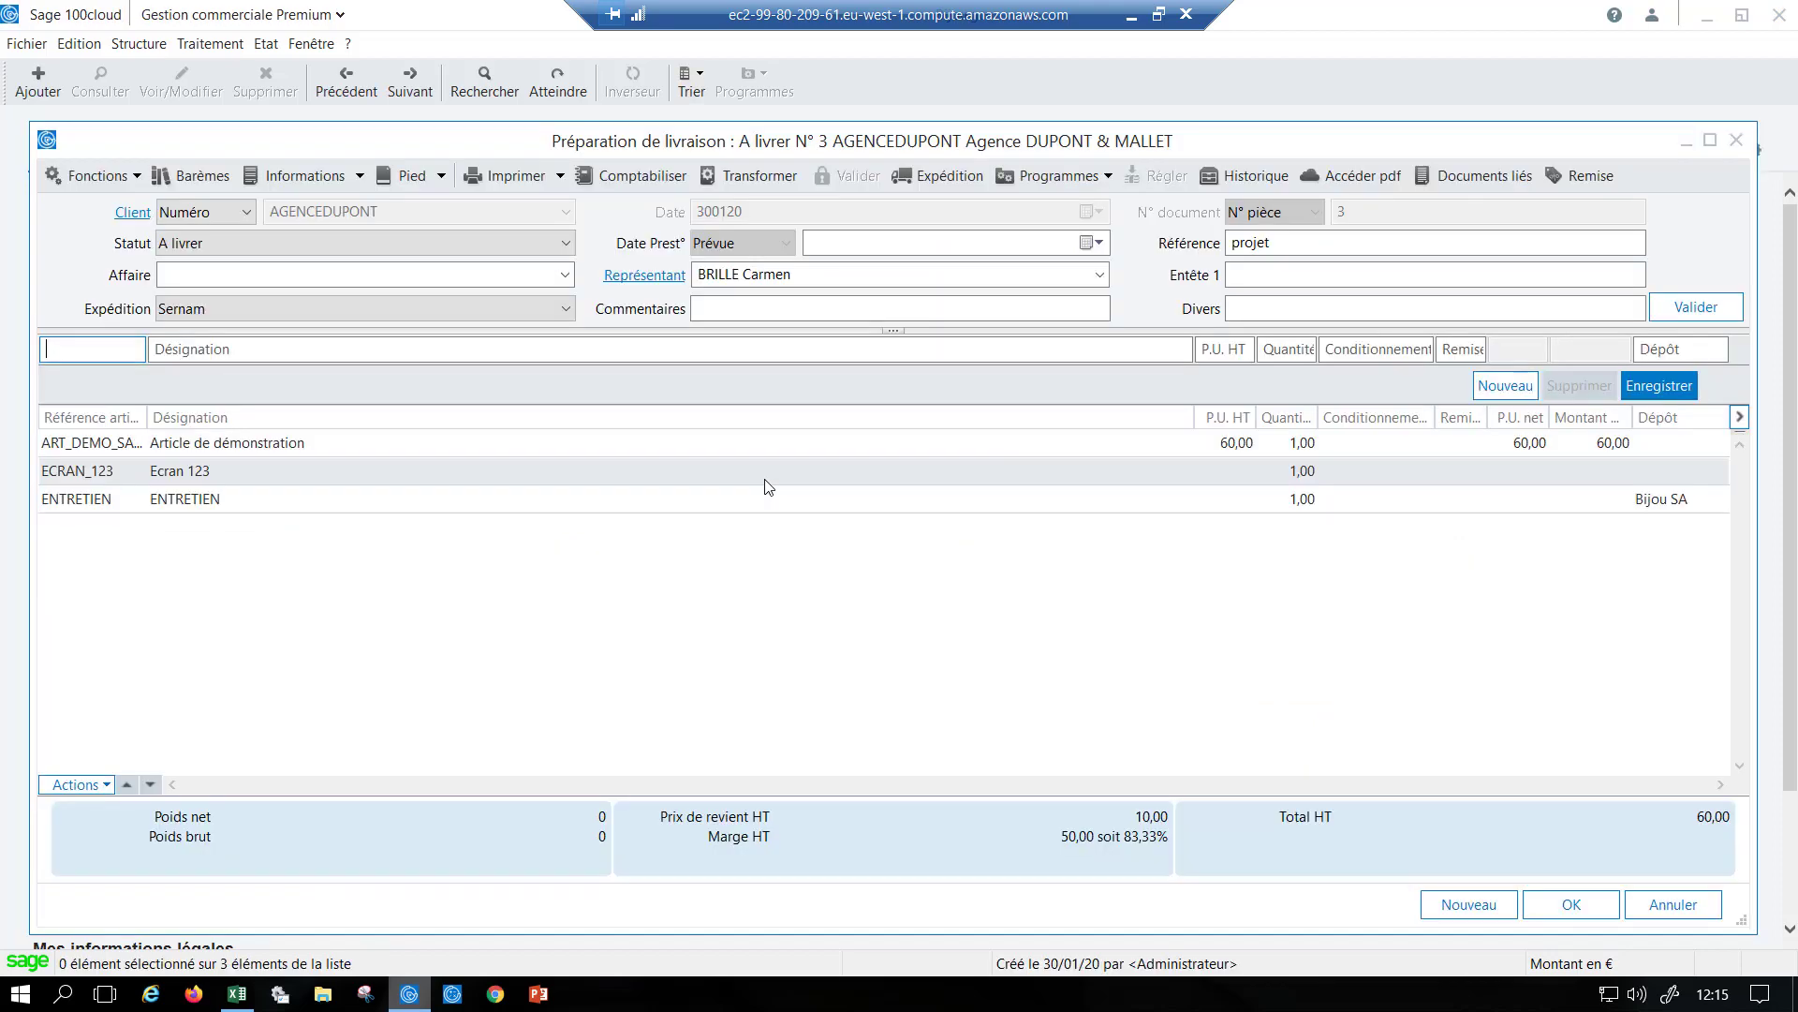
- Transform the delivery preparation into a Bon de livraison, accepting a backorder and supplier order of 1 for the unavailable ENTRETIEN article
key(ctrl)
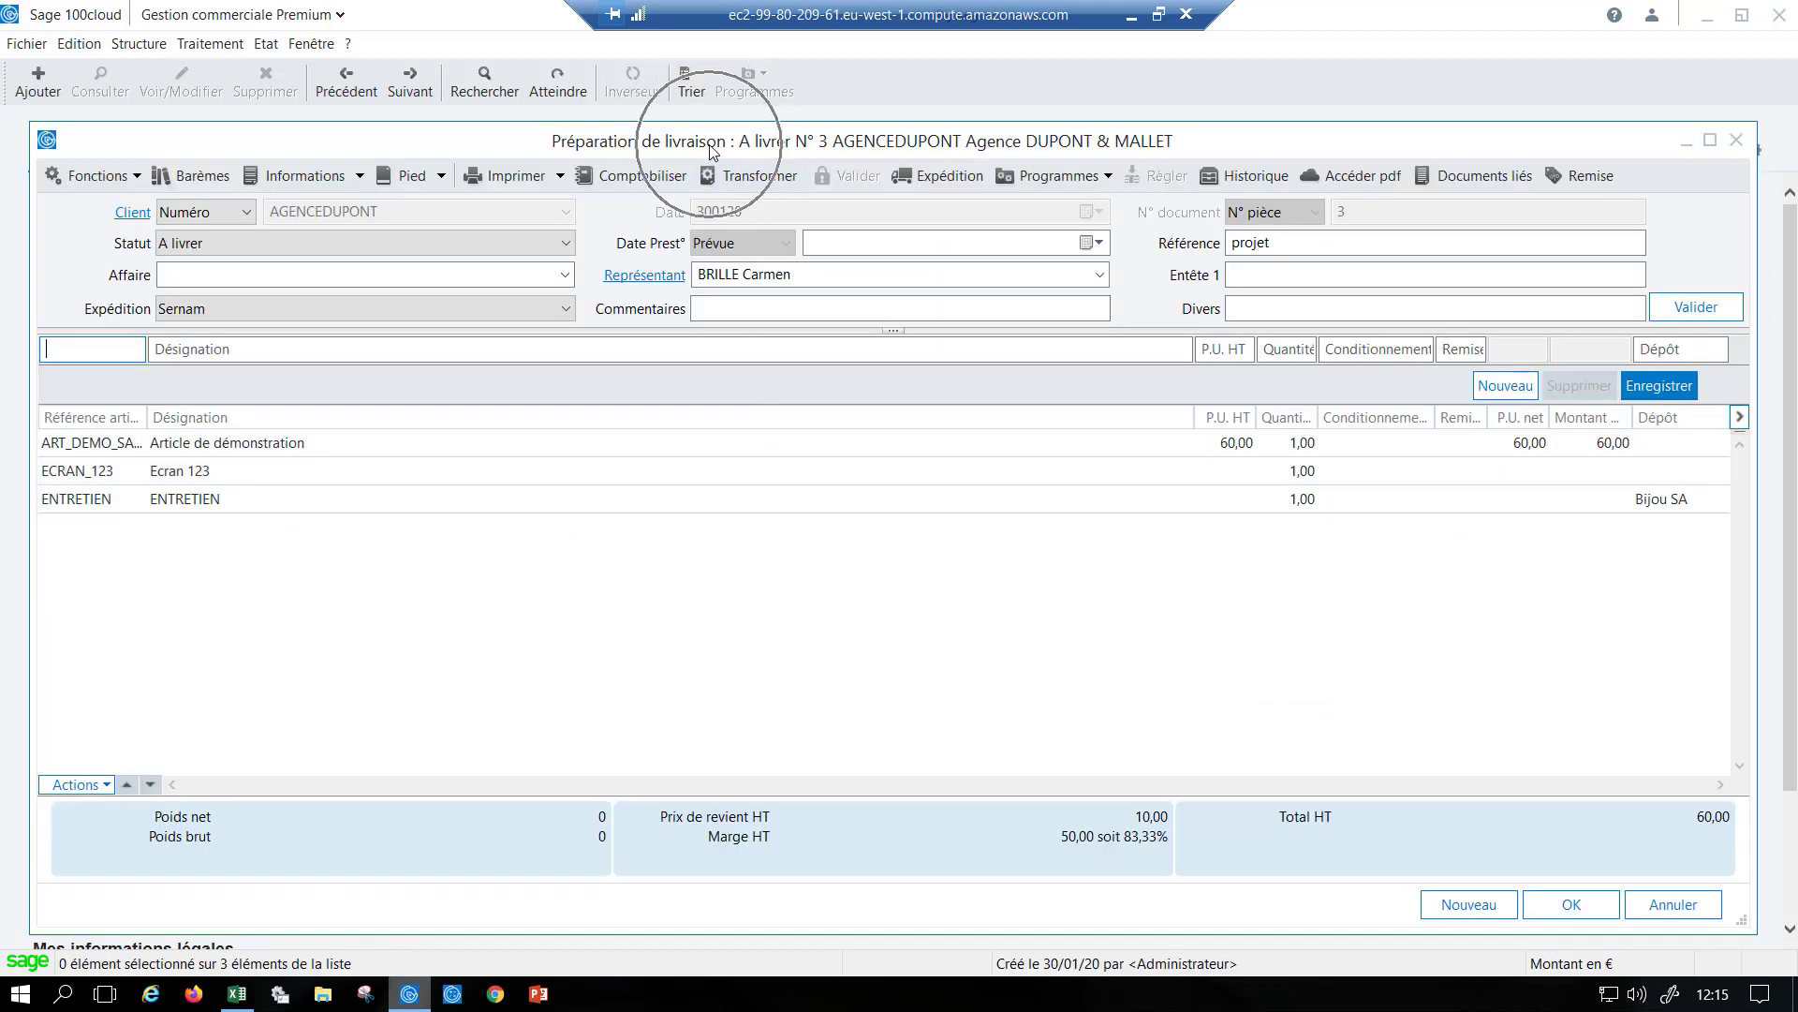
click(749, 177)
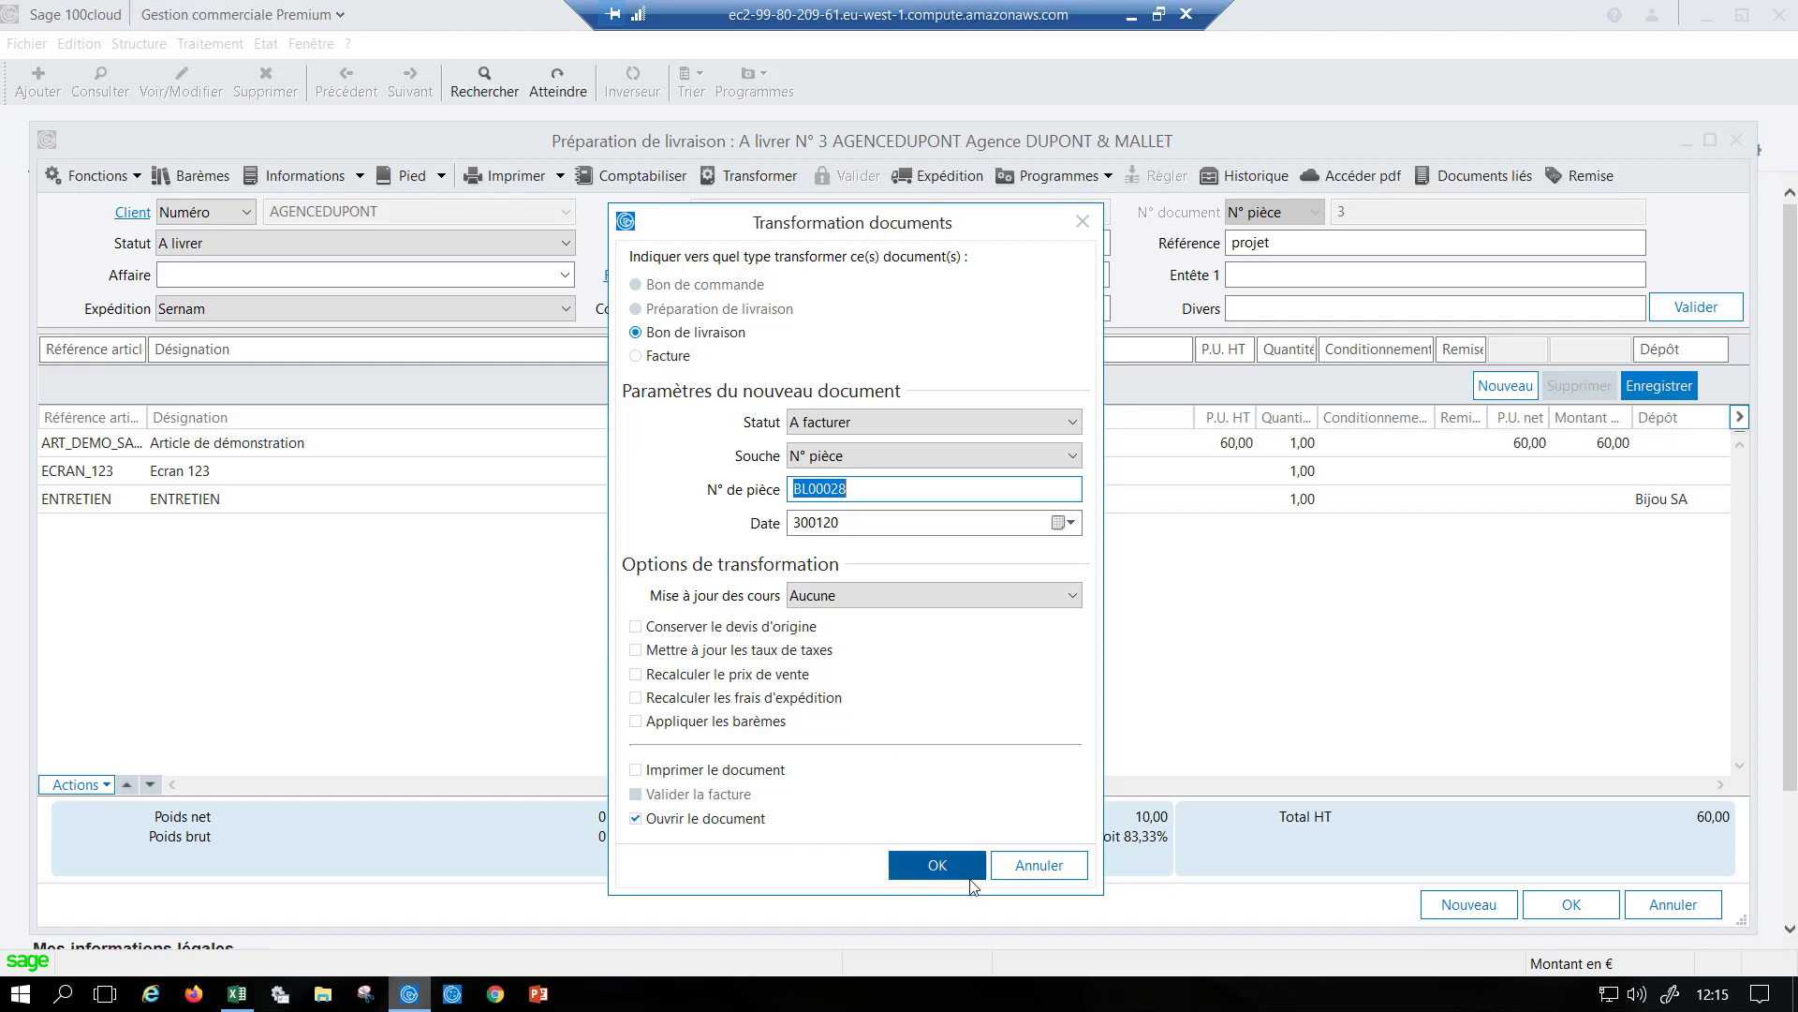
click(946, 867)
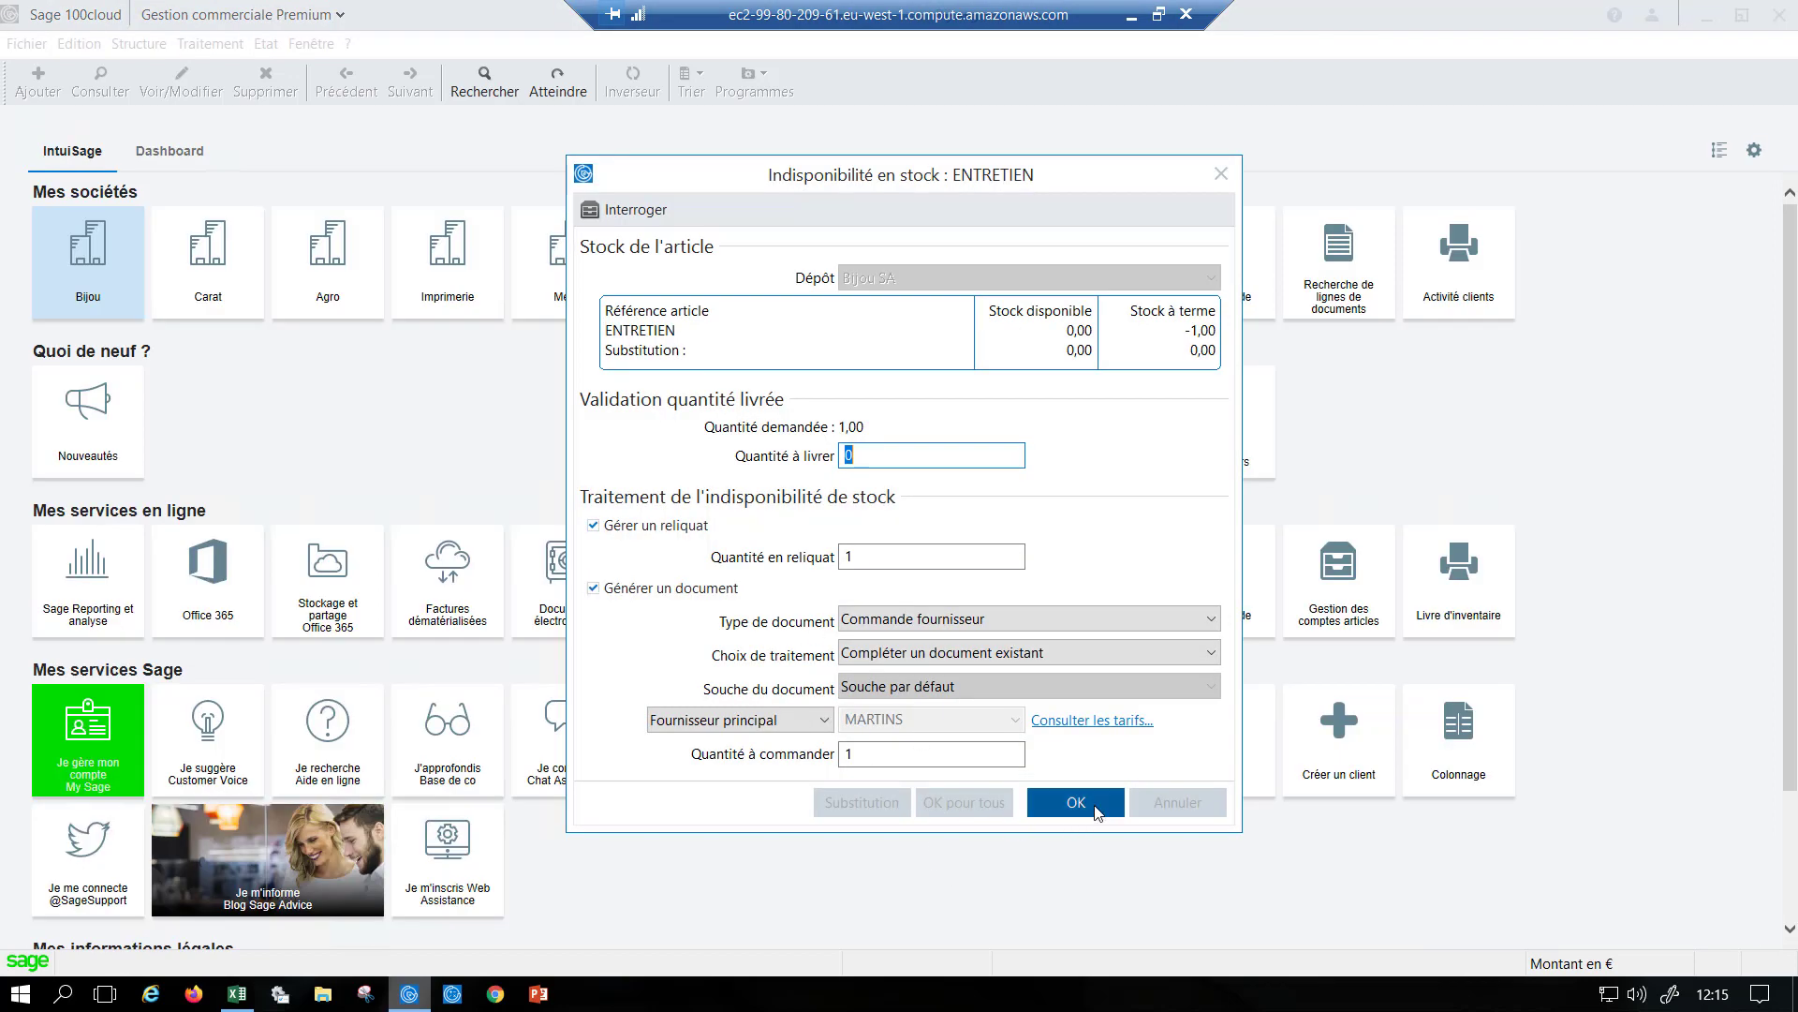
click(1098, 811)
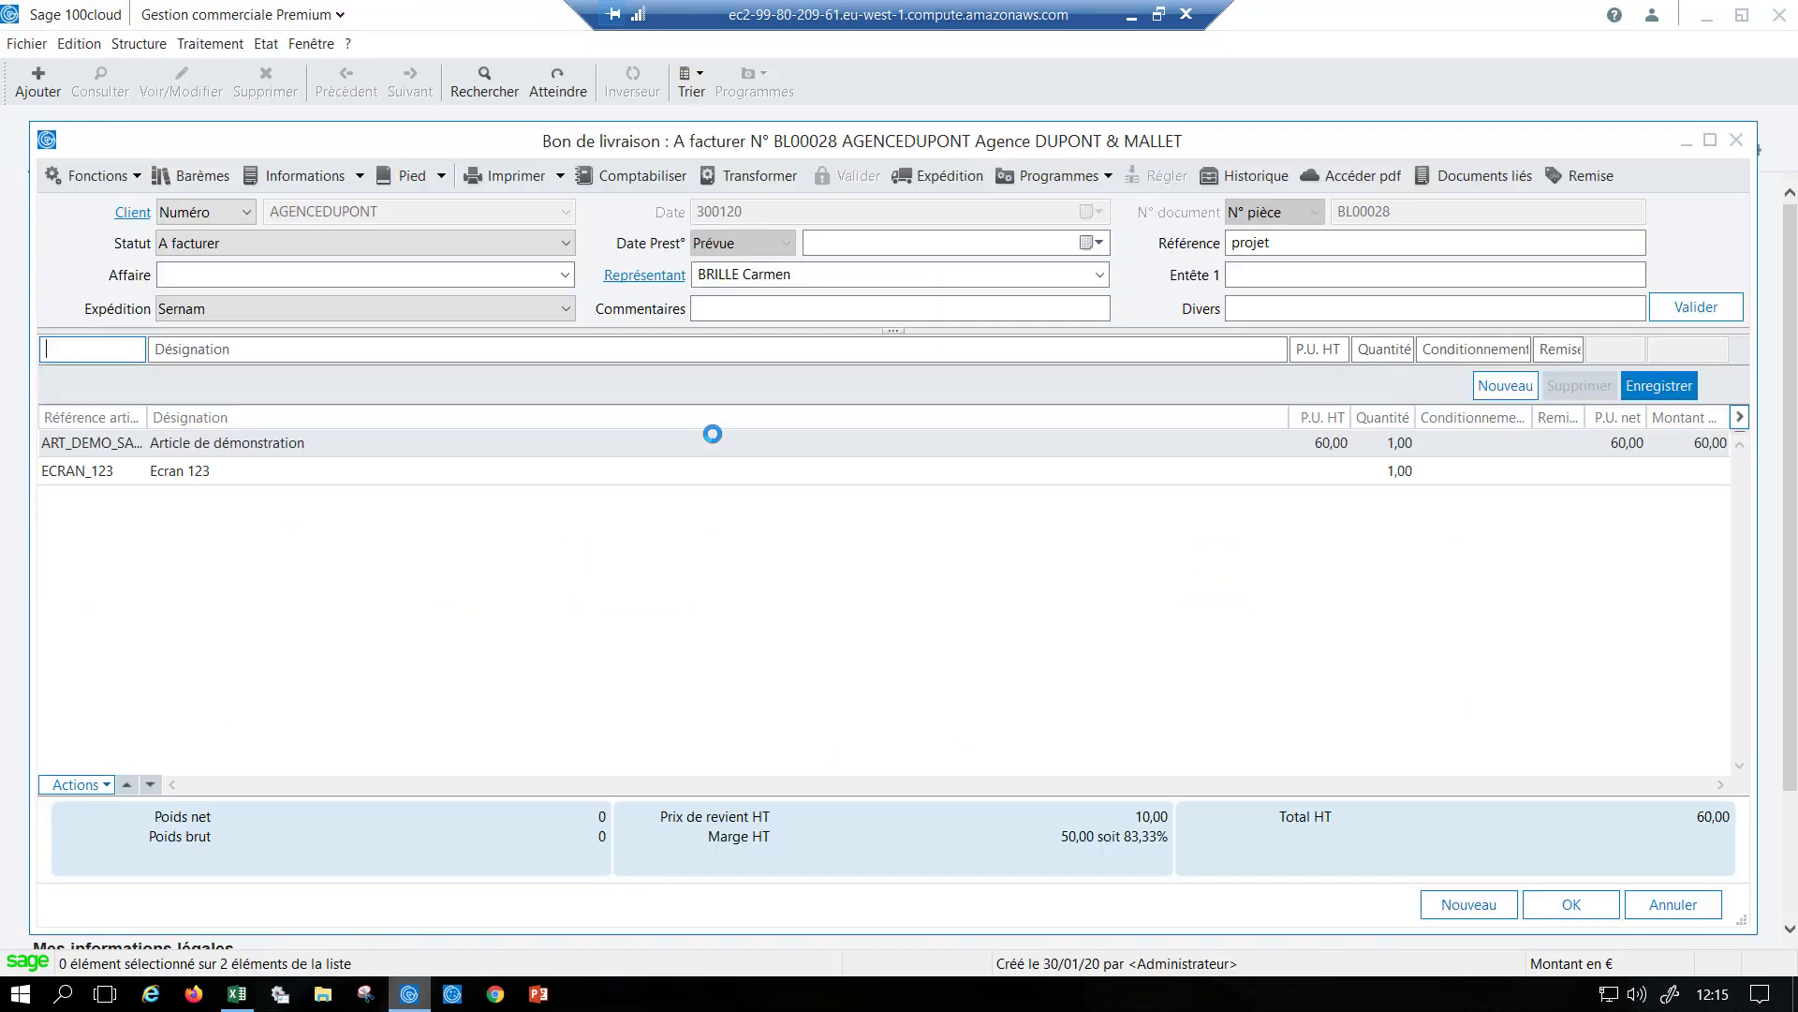
- Transform the Bon de livraison into a Facture with status A comptabiliser and consult the invoice's document history
click(757, 174)
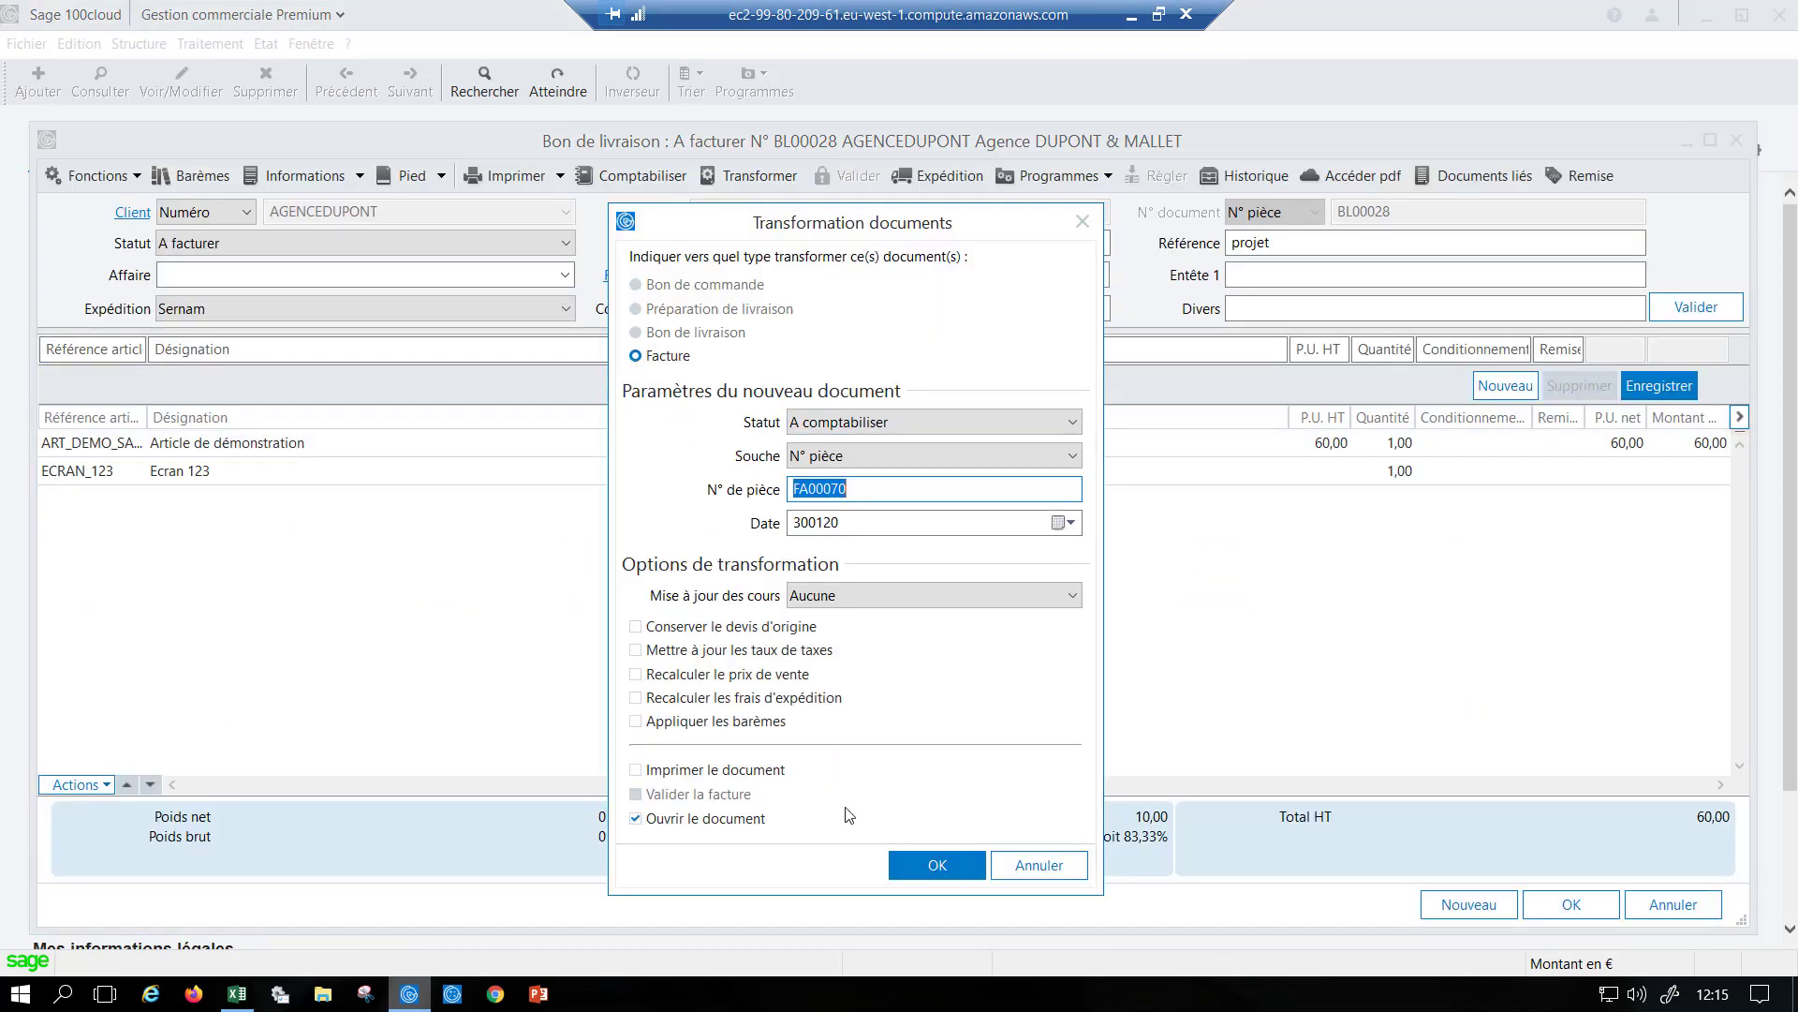
click(918, 868)
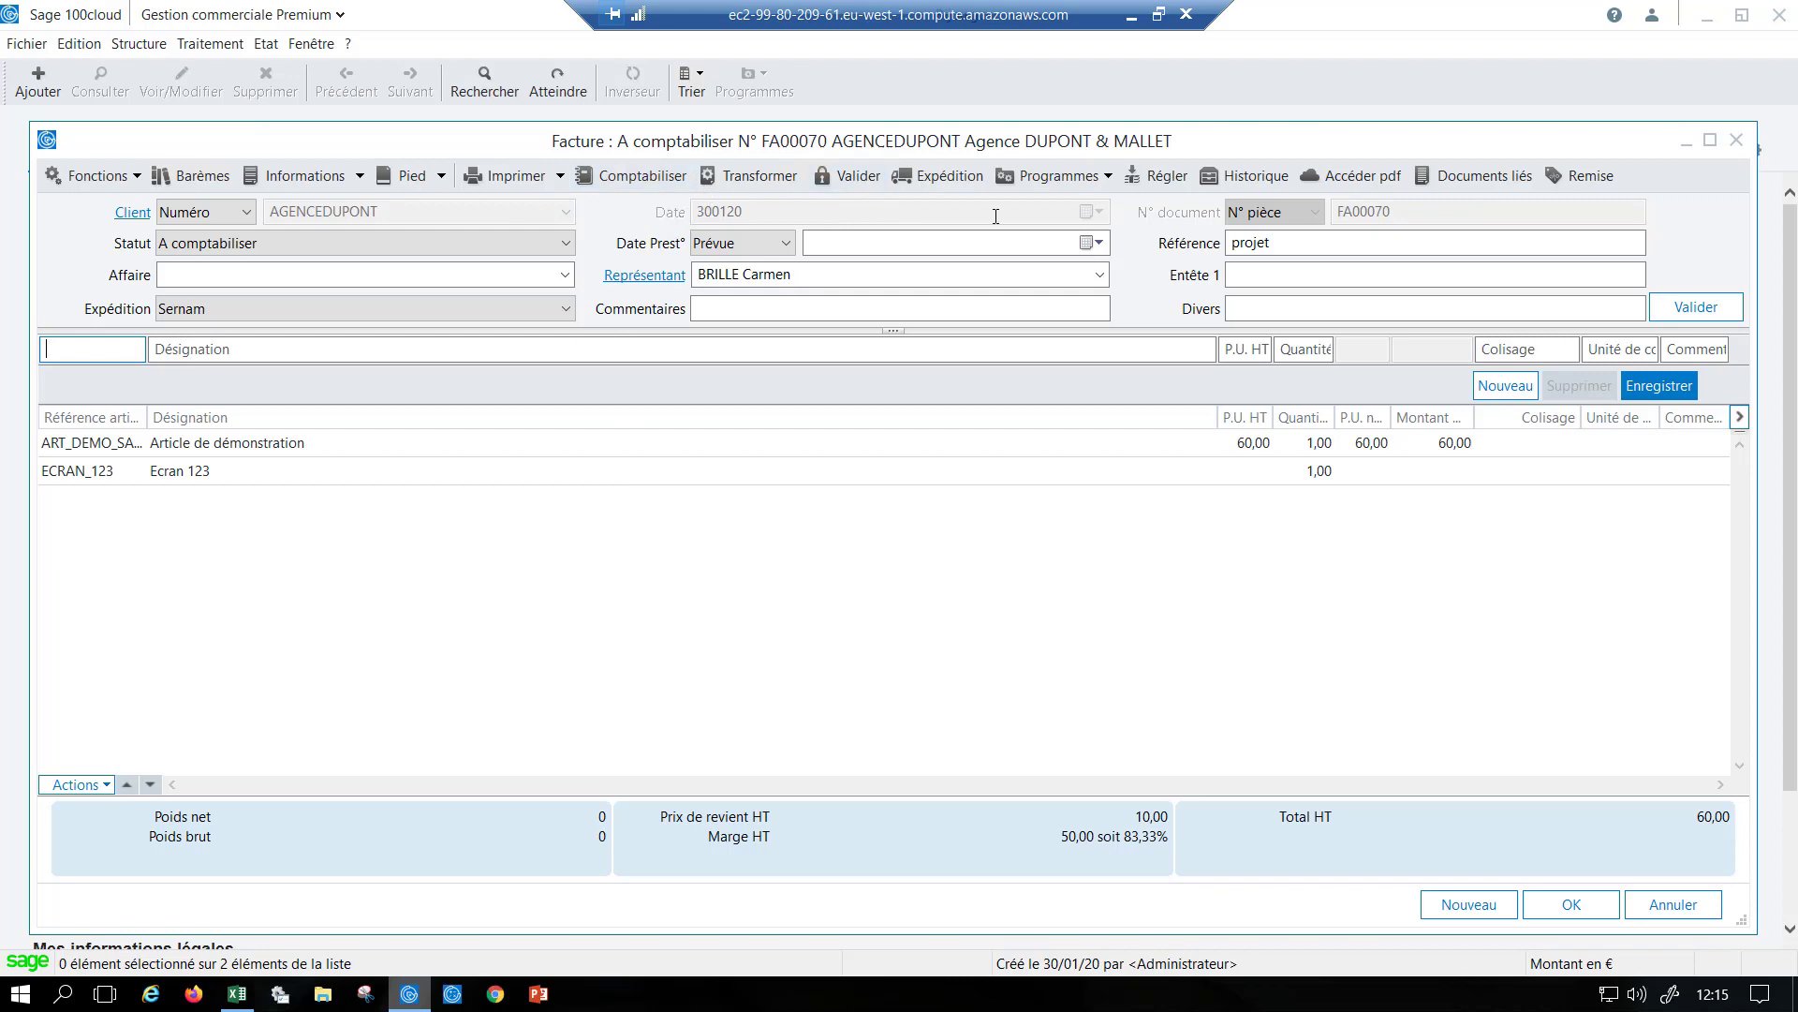
click(1236, 182)
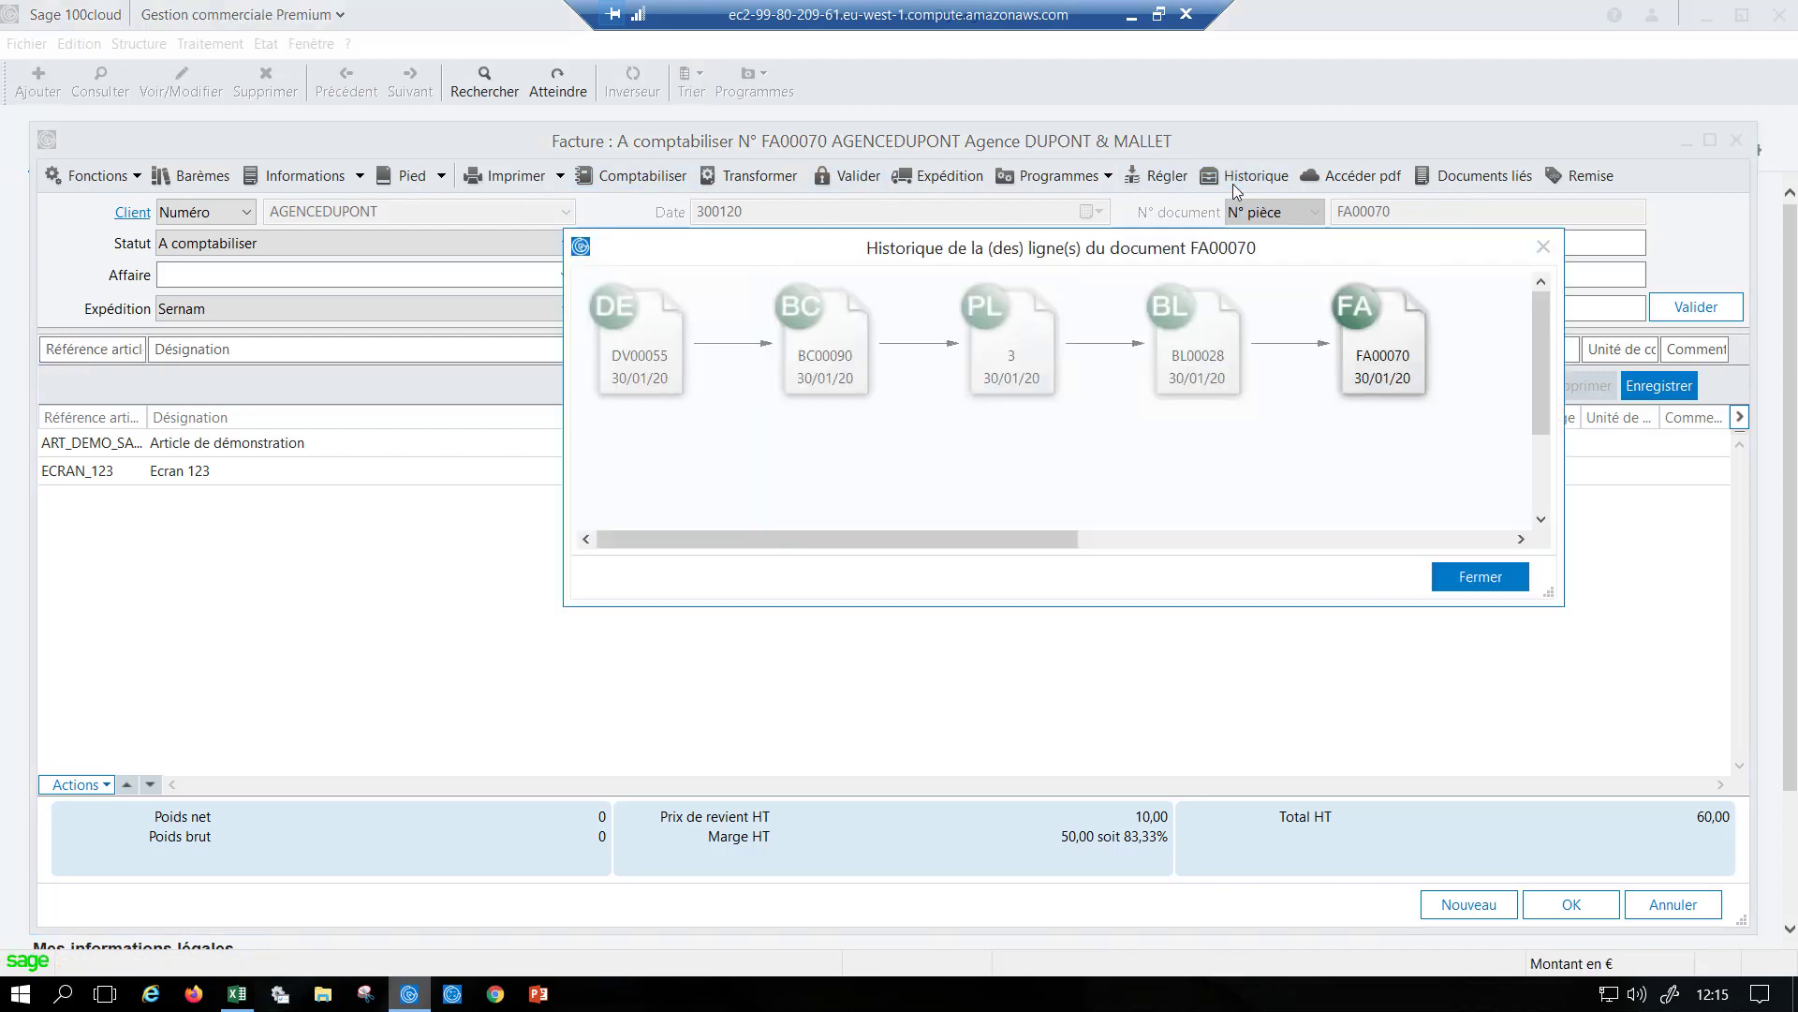
click(659, 358)
click(1480, 576)
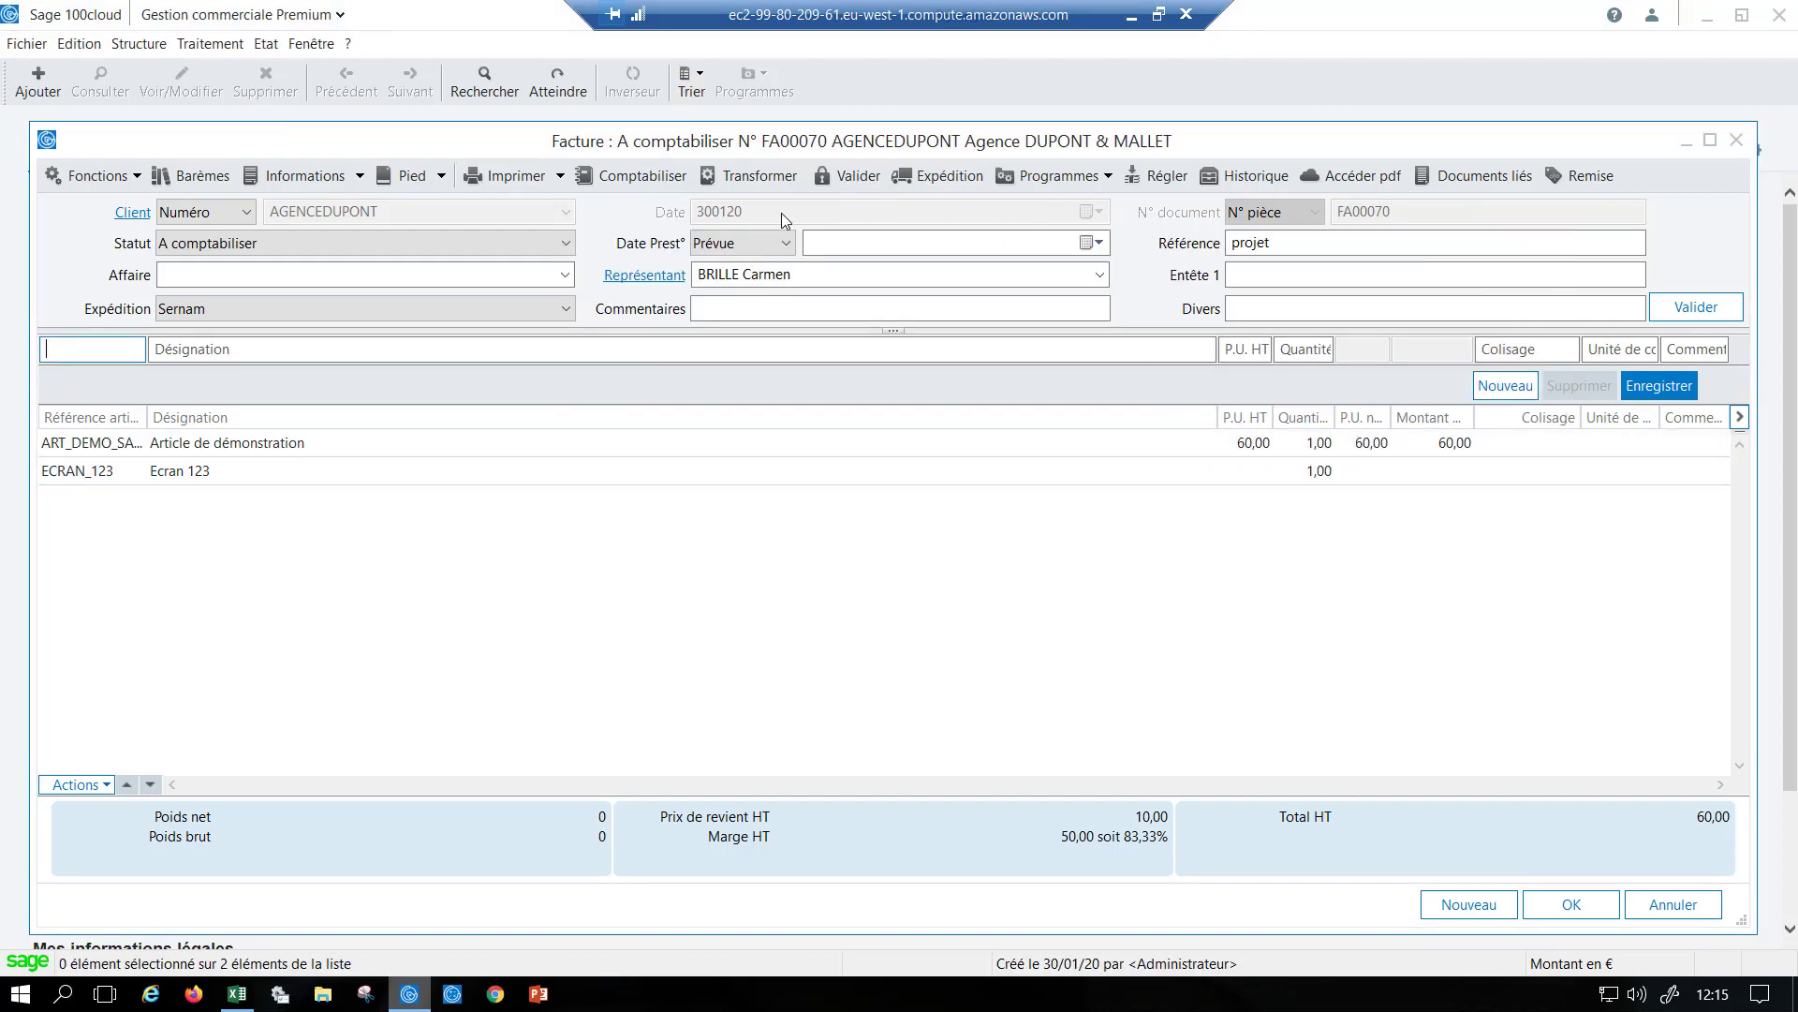
- Print the invoice with sending to the Office 365 storage space enabled, and open its stored PDF
click(509, 178)
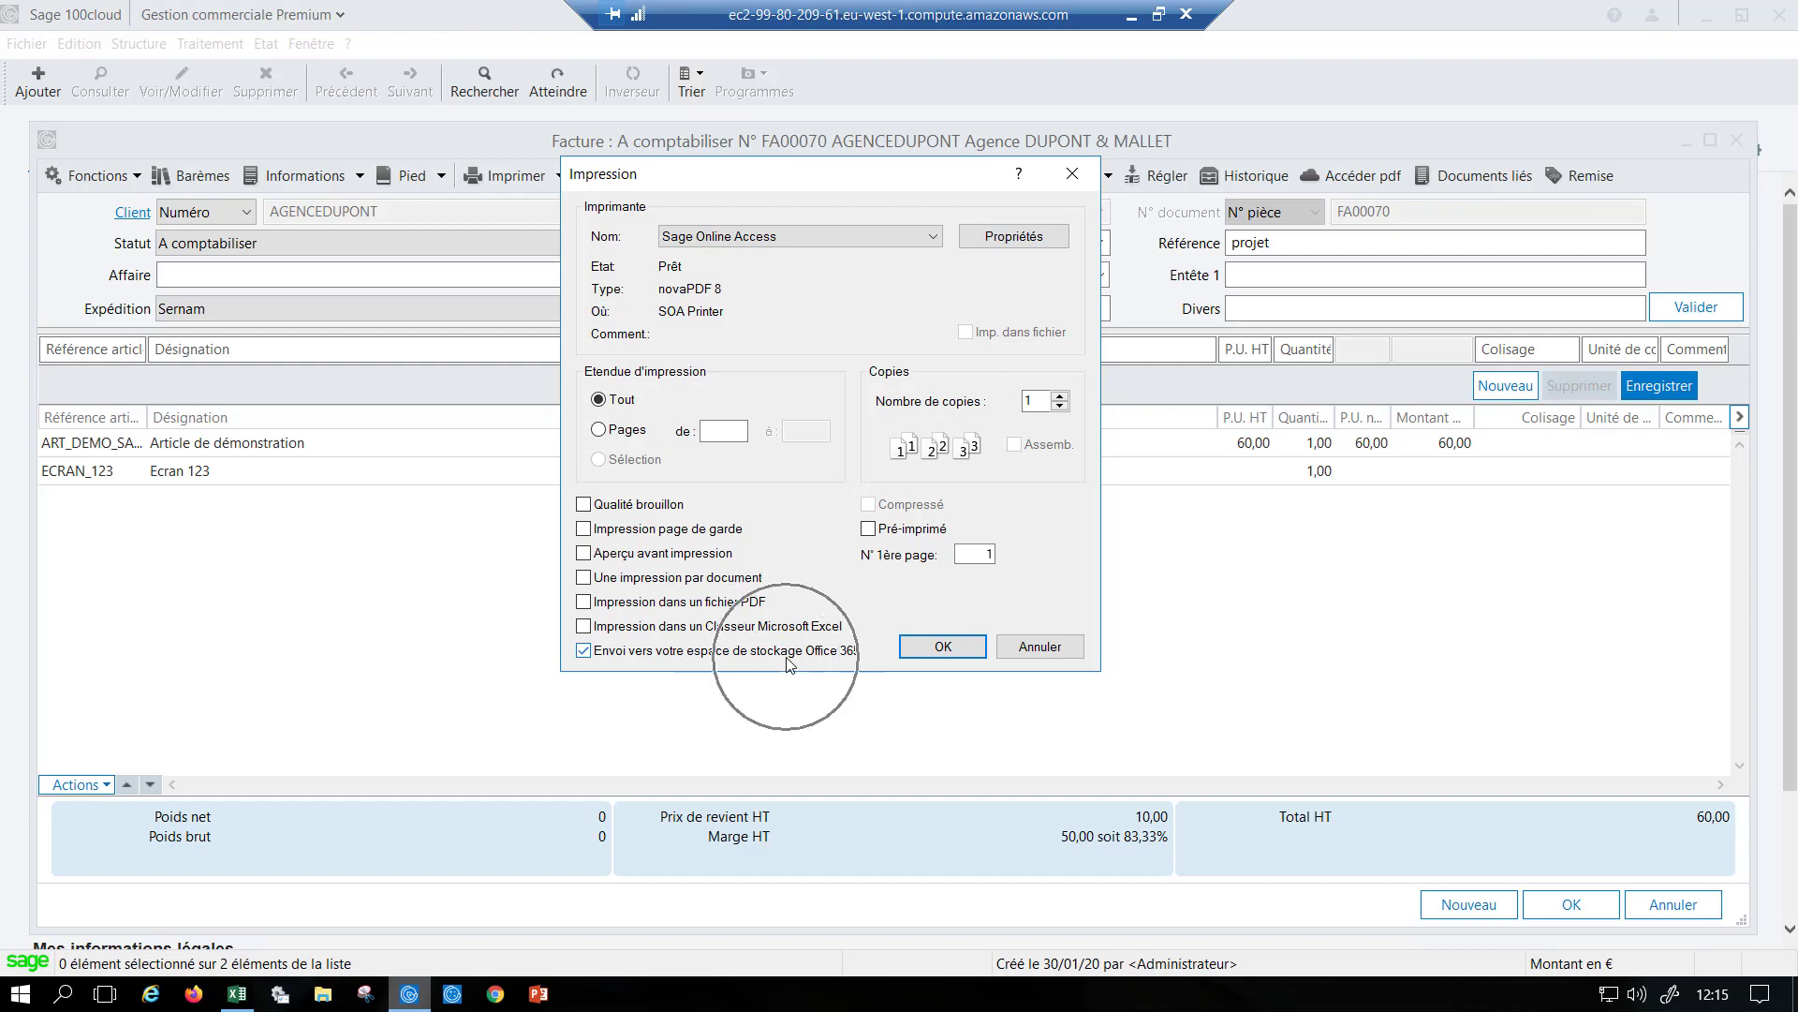
click(932, 647)
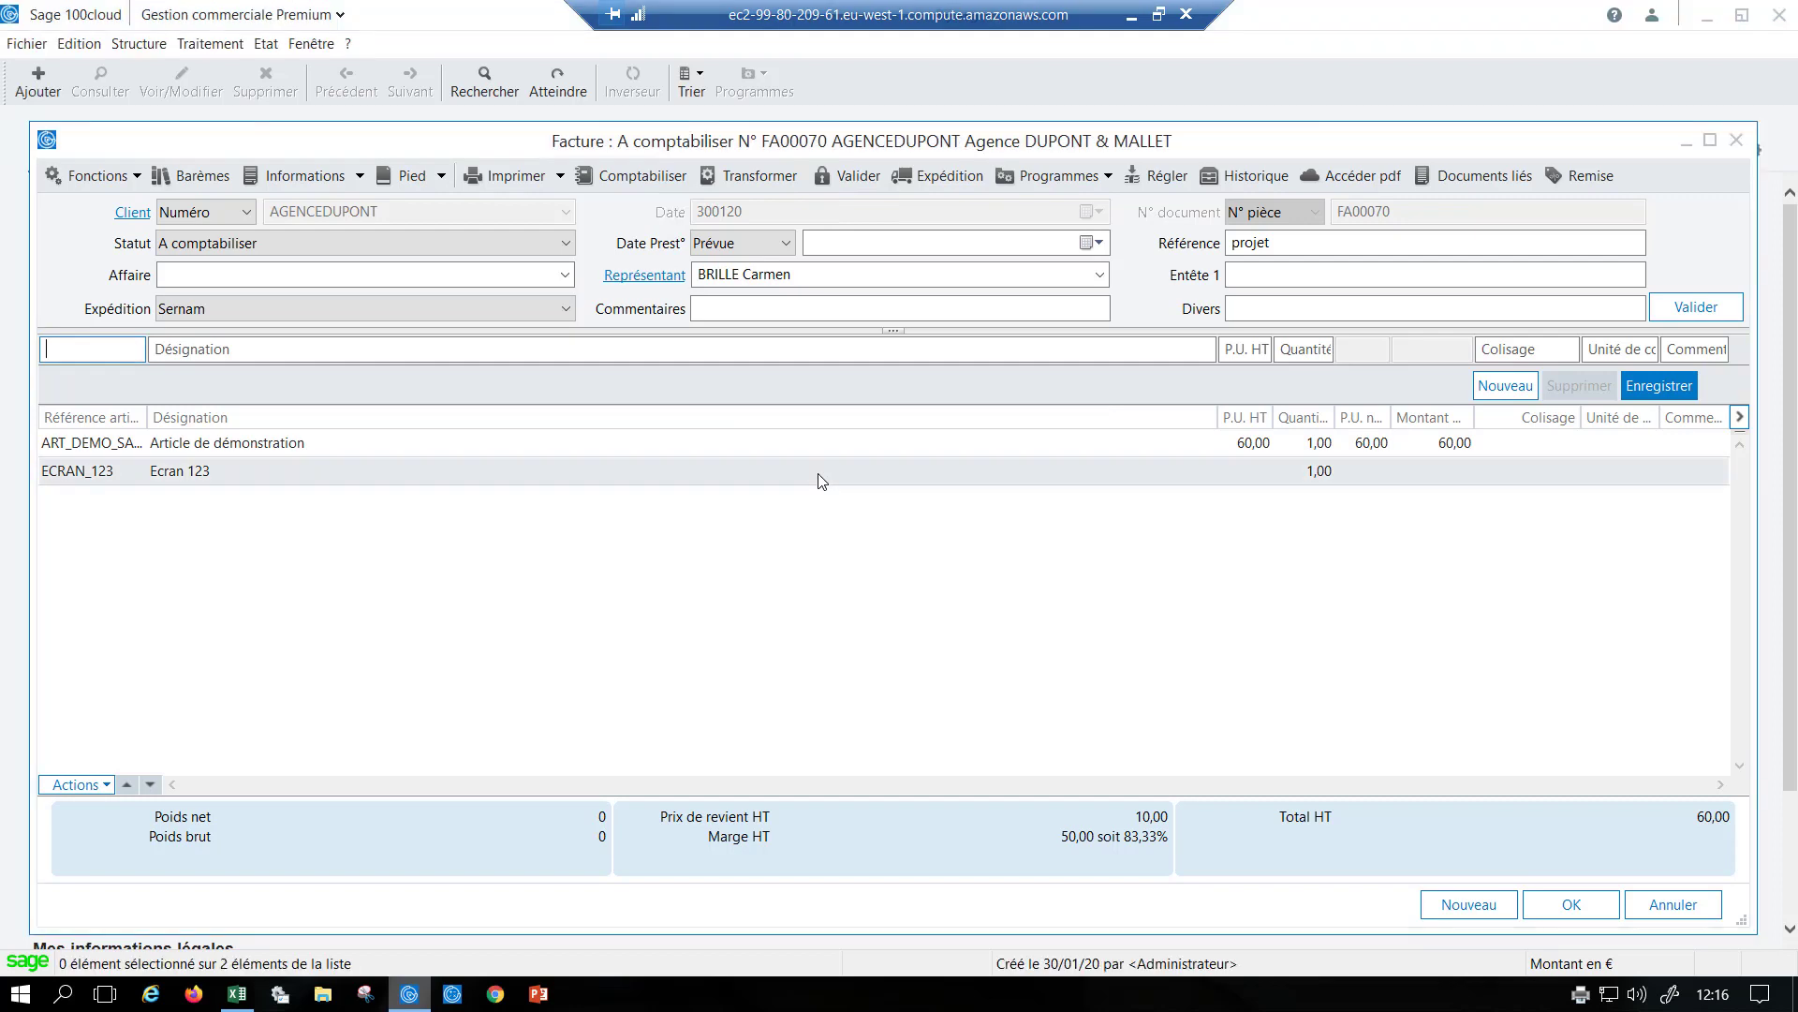
click(1345, 183)
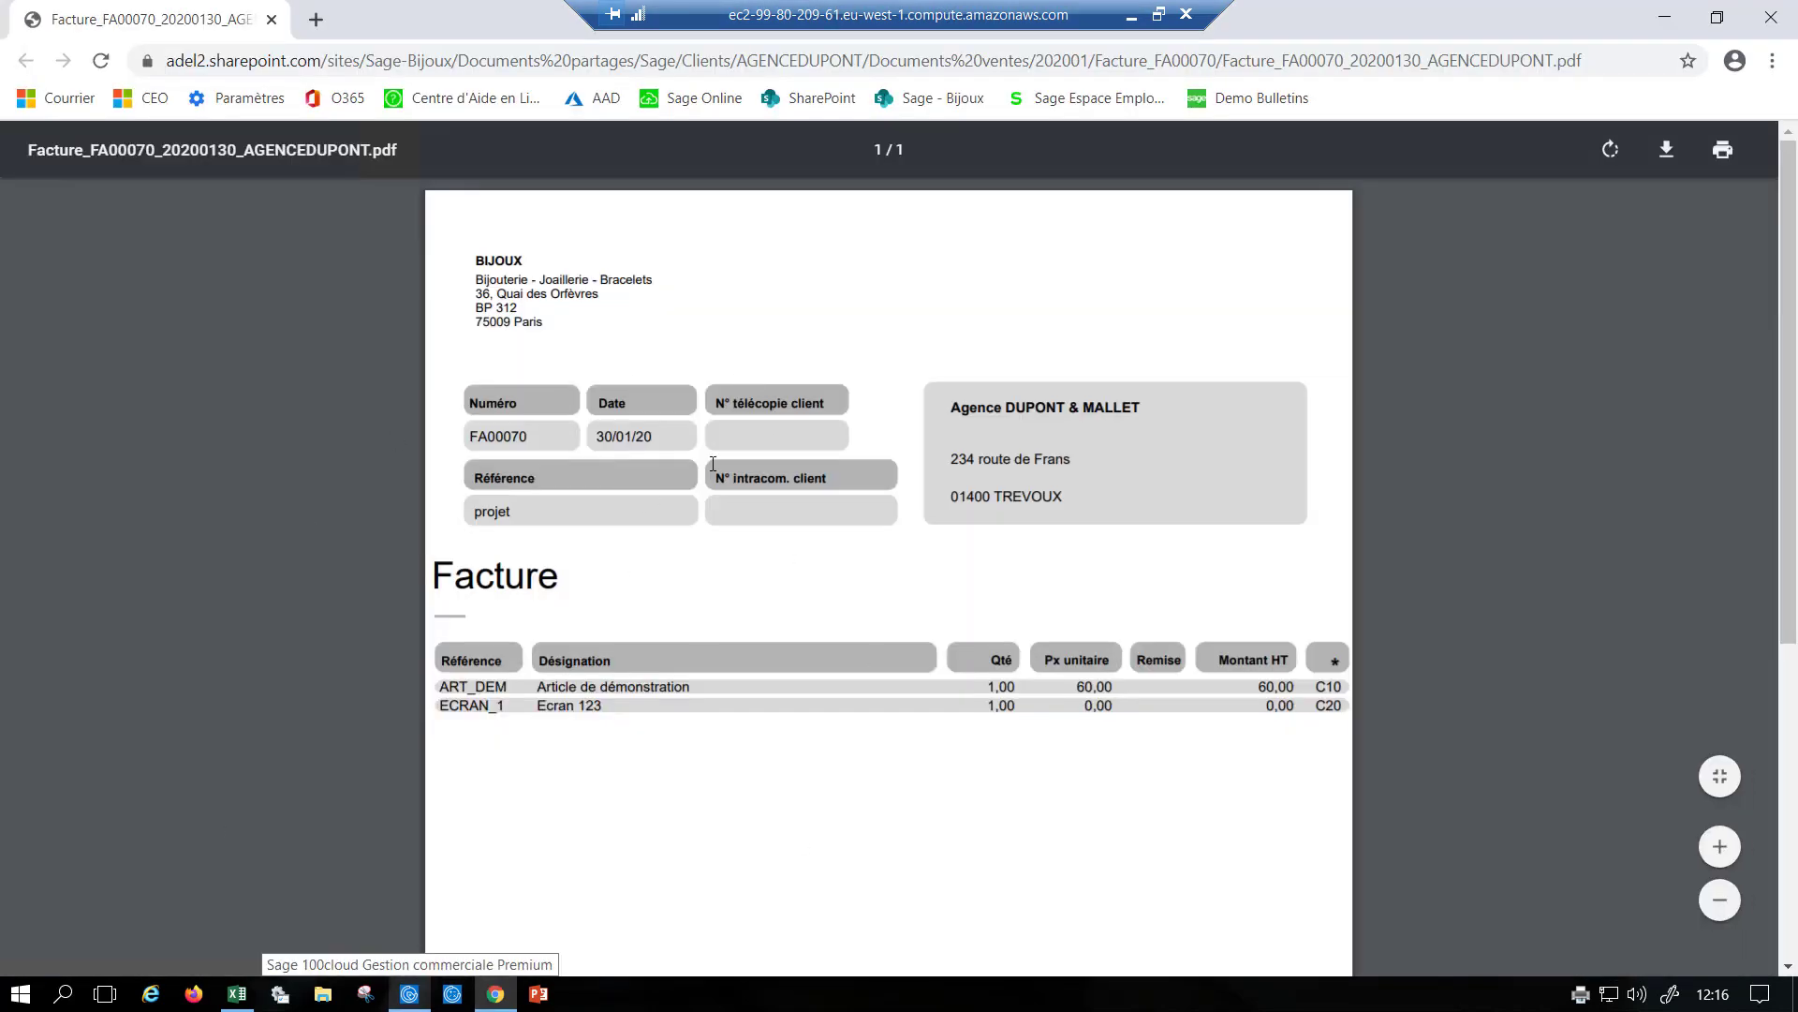
- Examine the invoice PDF from its header and article lines down to the totals and payment terms
scroll(714, 466, down, 3)
scroll(715, 463, up, 3)
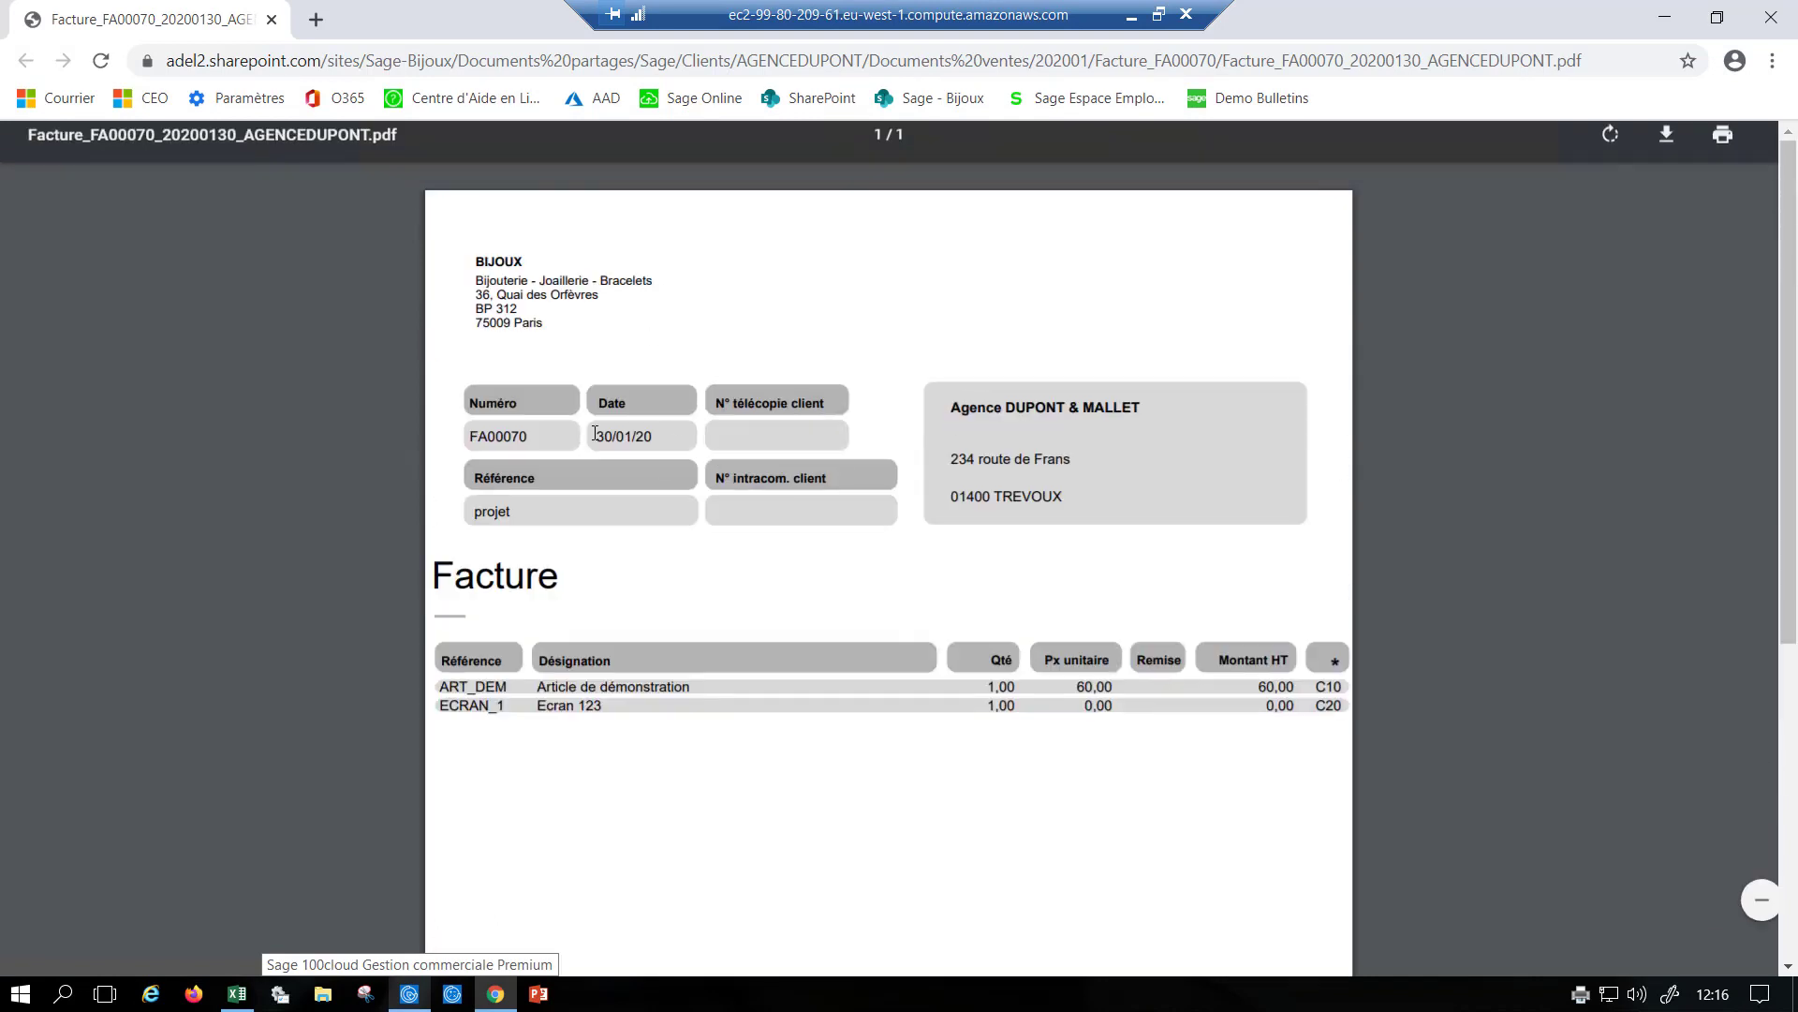
click(1110, 294)
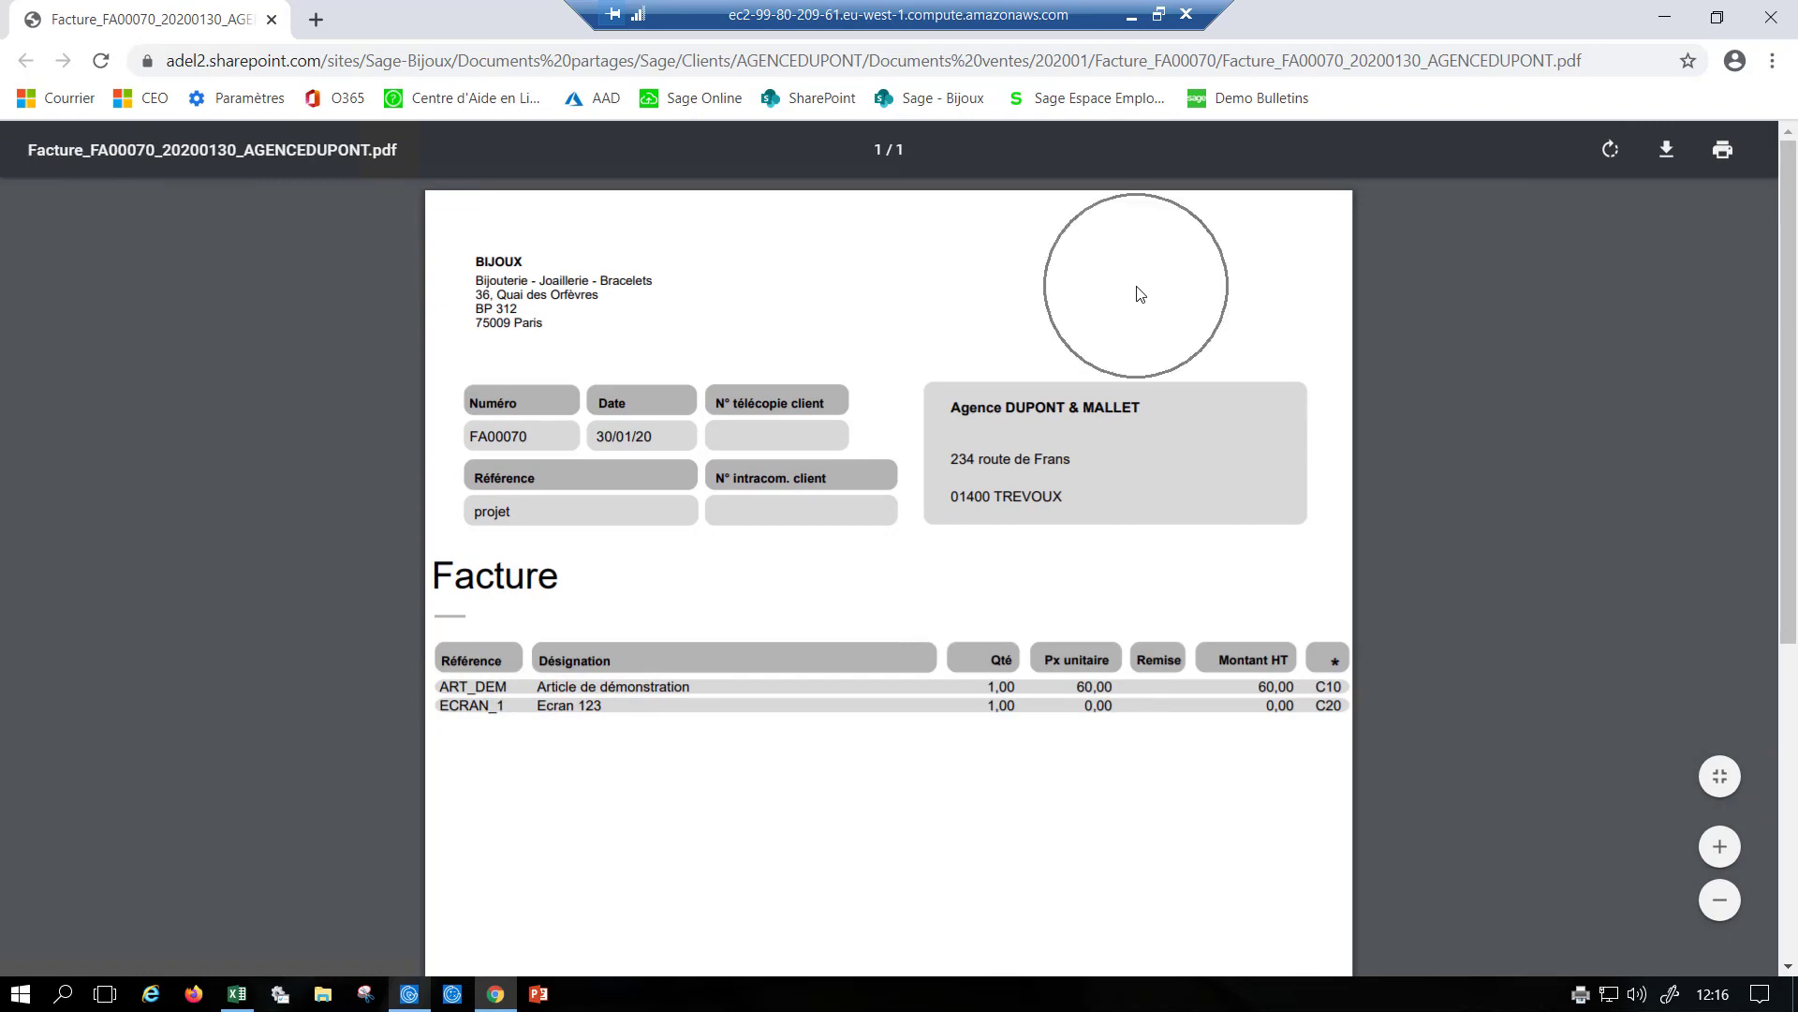
scroll(768, 451, down, 3)
scroll(770, 452, down, 2)
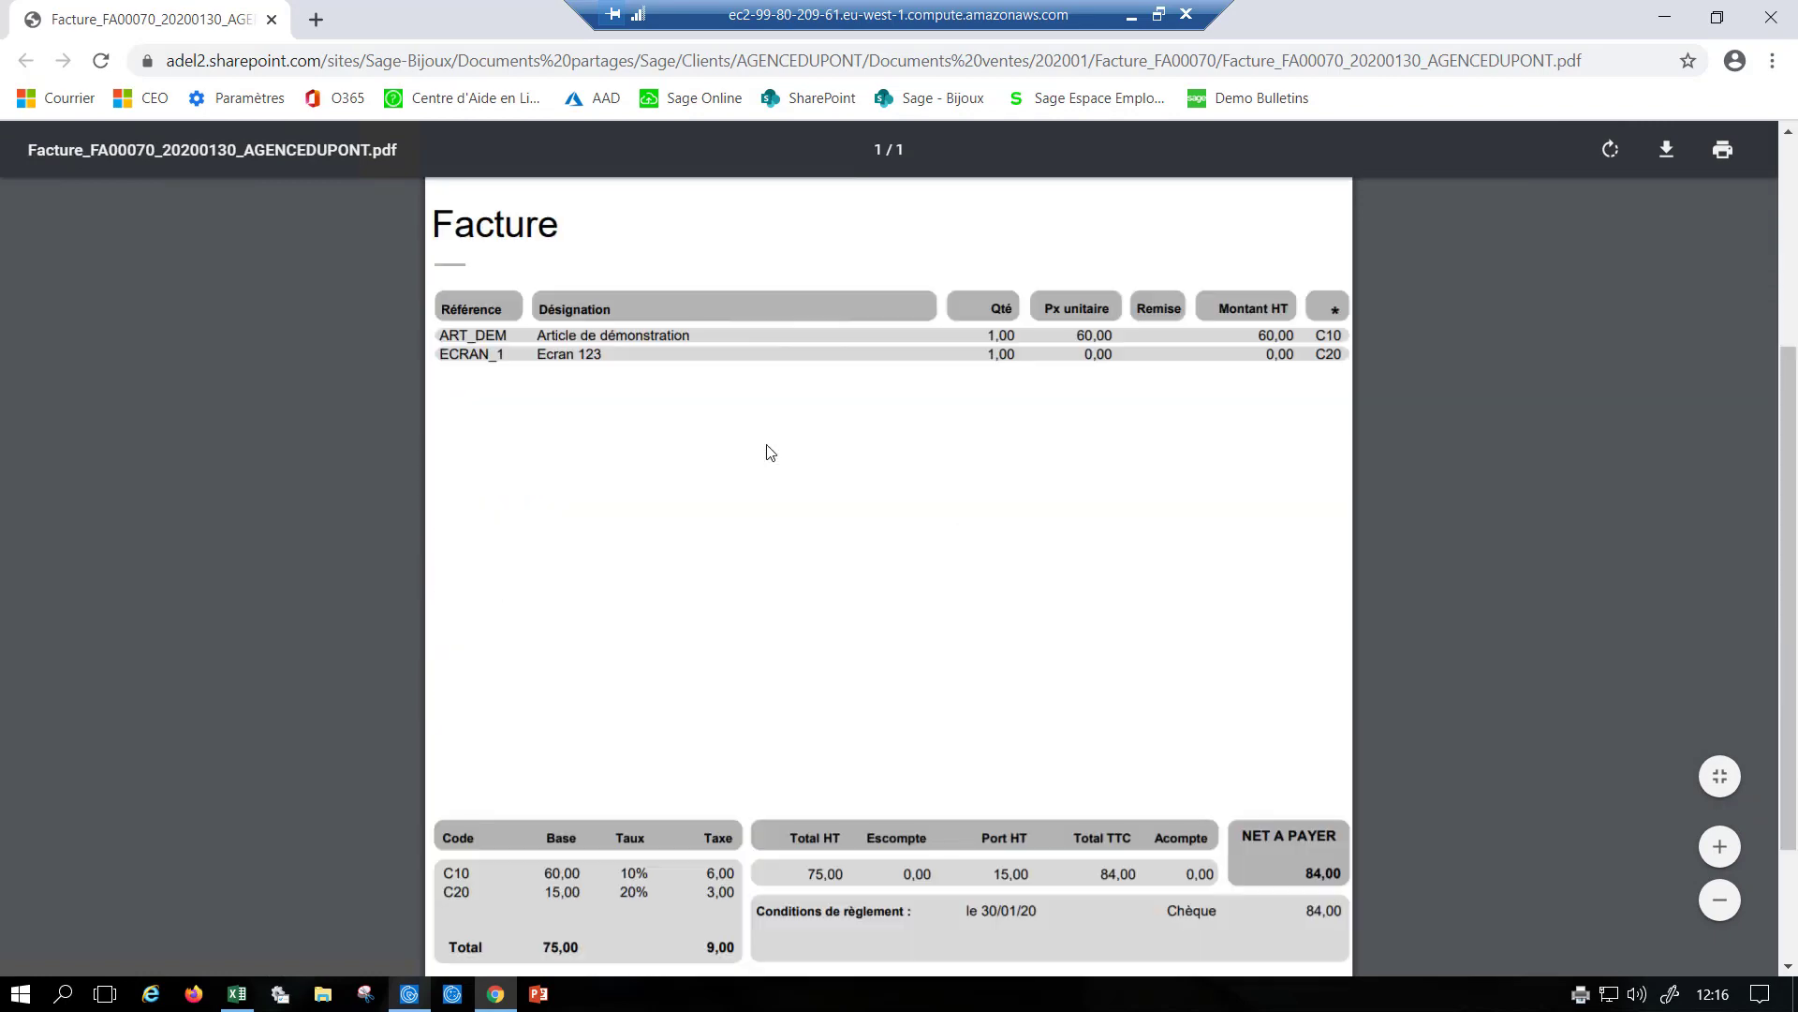
scroll(770, 453, down, 3)
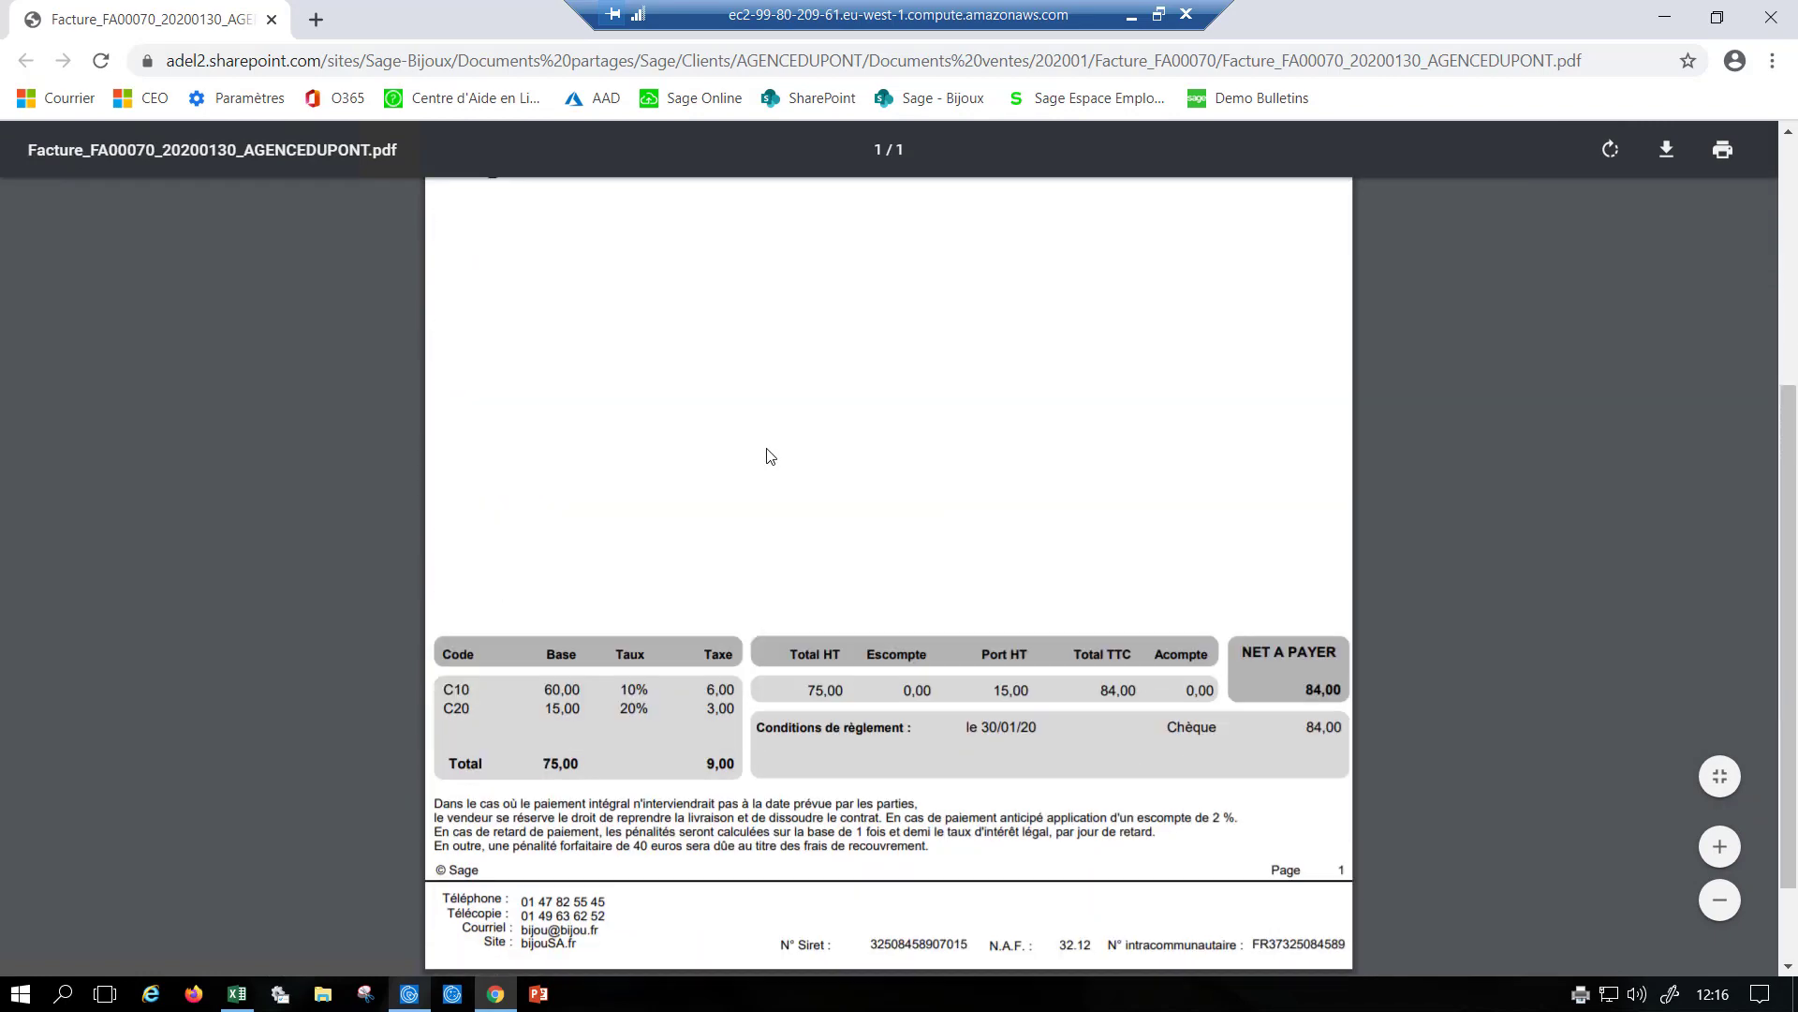
scroll(770, 454, up, 5)
scroll(766, 448, up, 2)
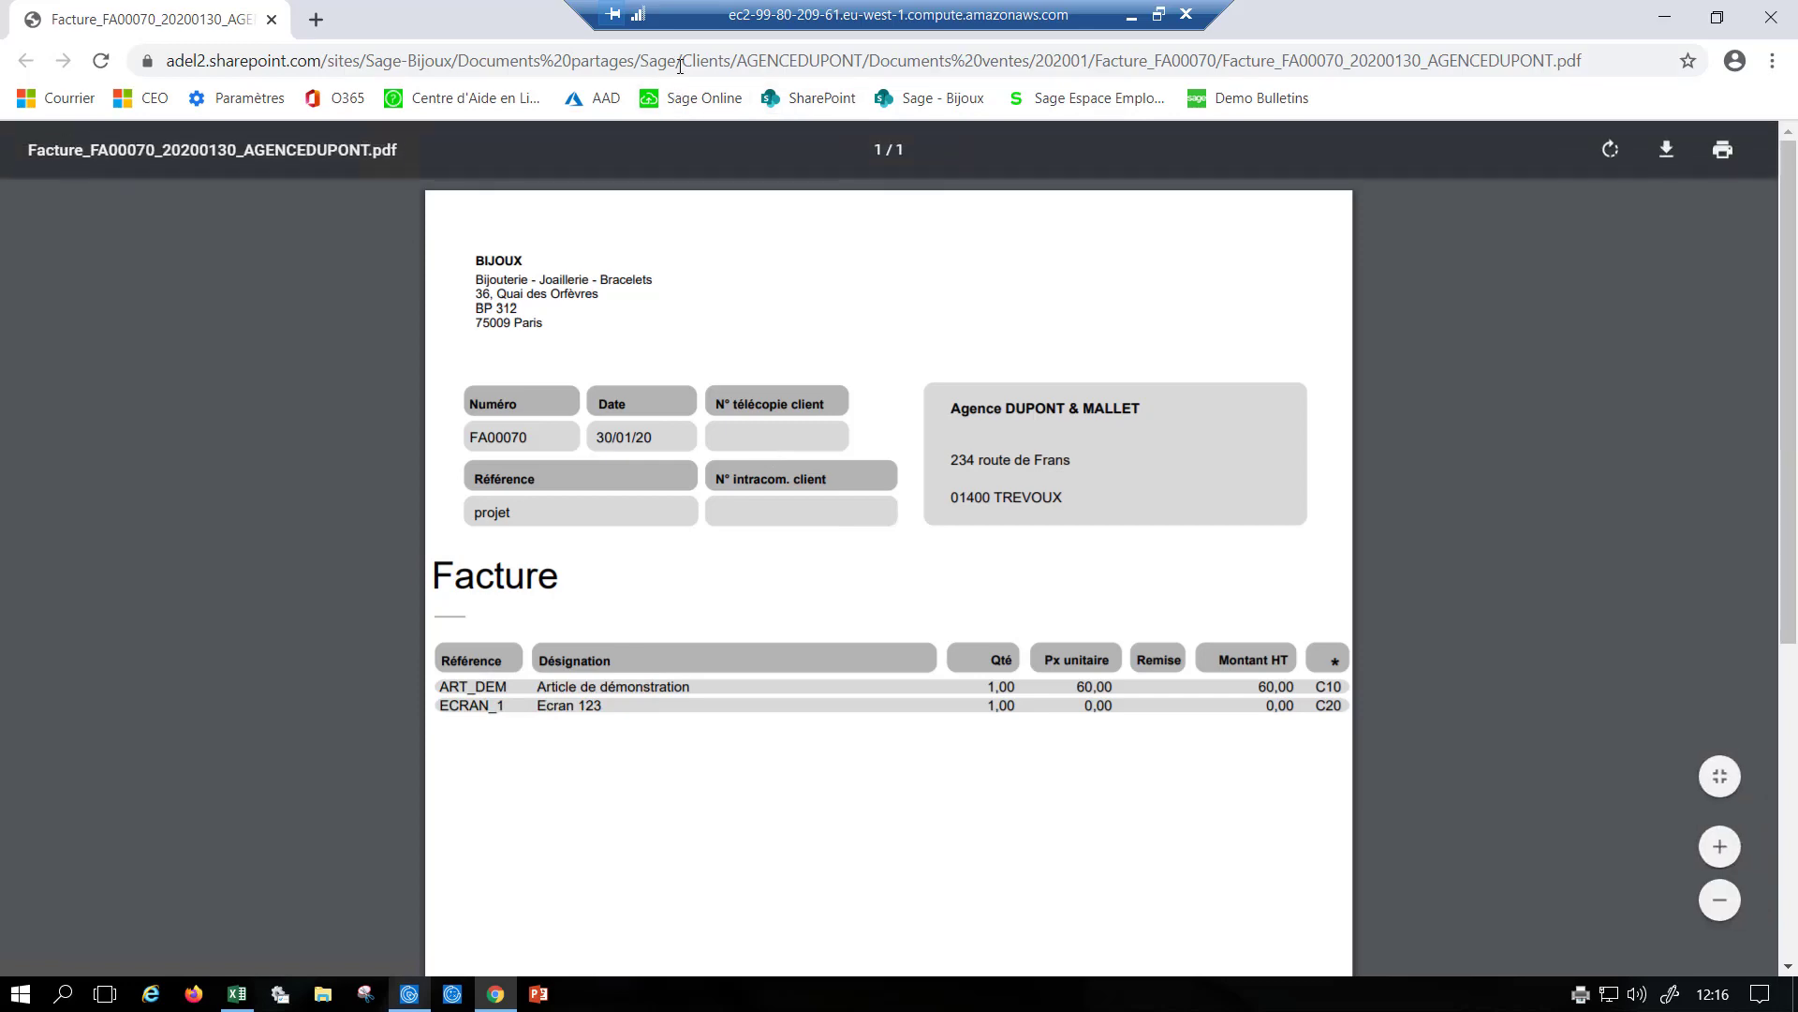
- Open the AGENCEDUPONT folder in SharePoint, browse the parent Clients folder, and go up to the Sage folder
drag(871, 60, 1592, 60)
key(BackSpace)
key(Return)
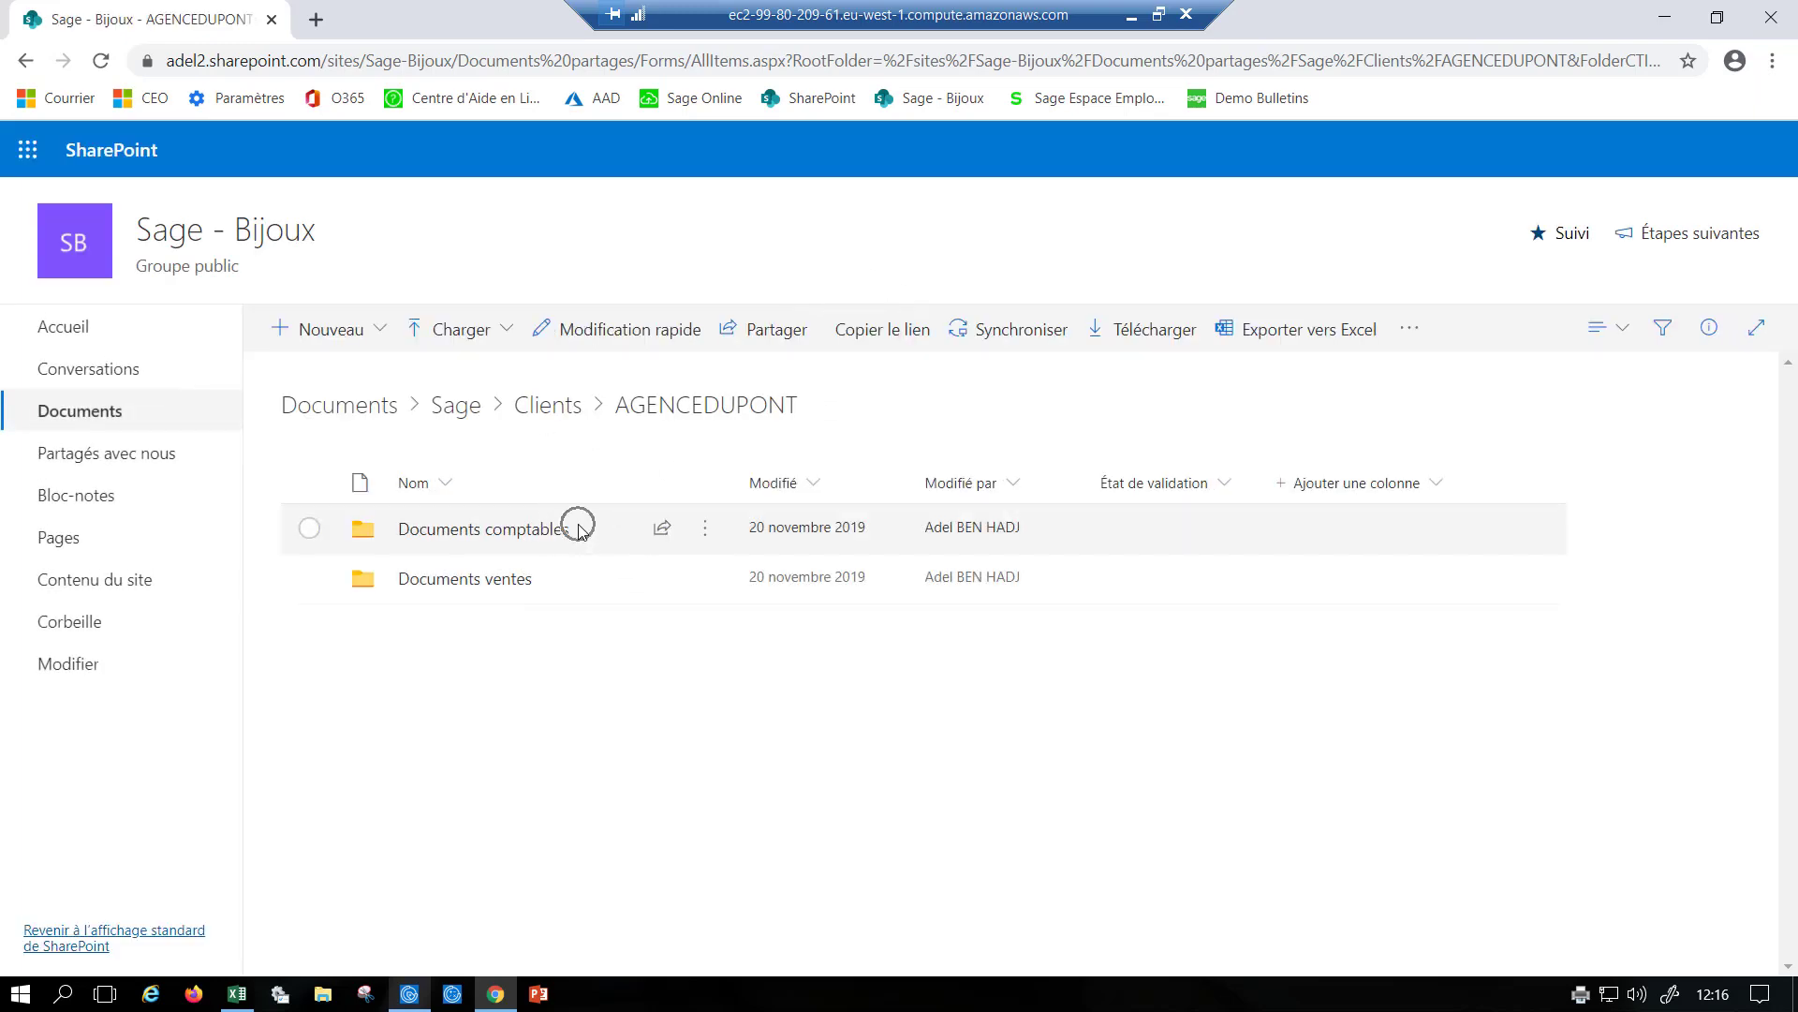
click(566, 417)
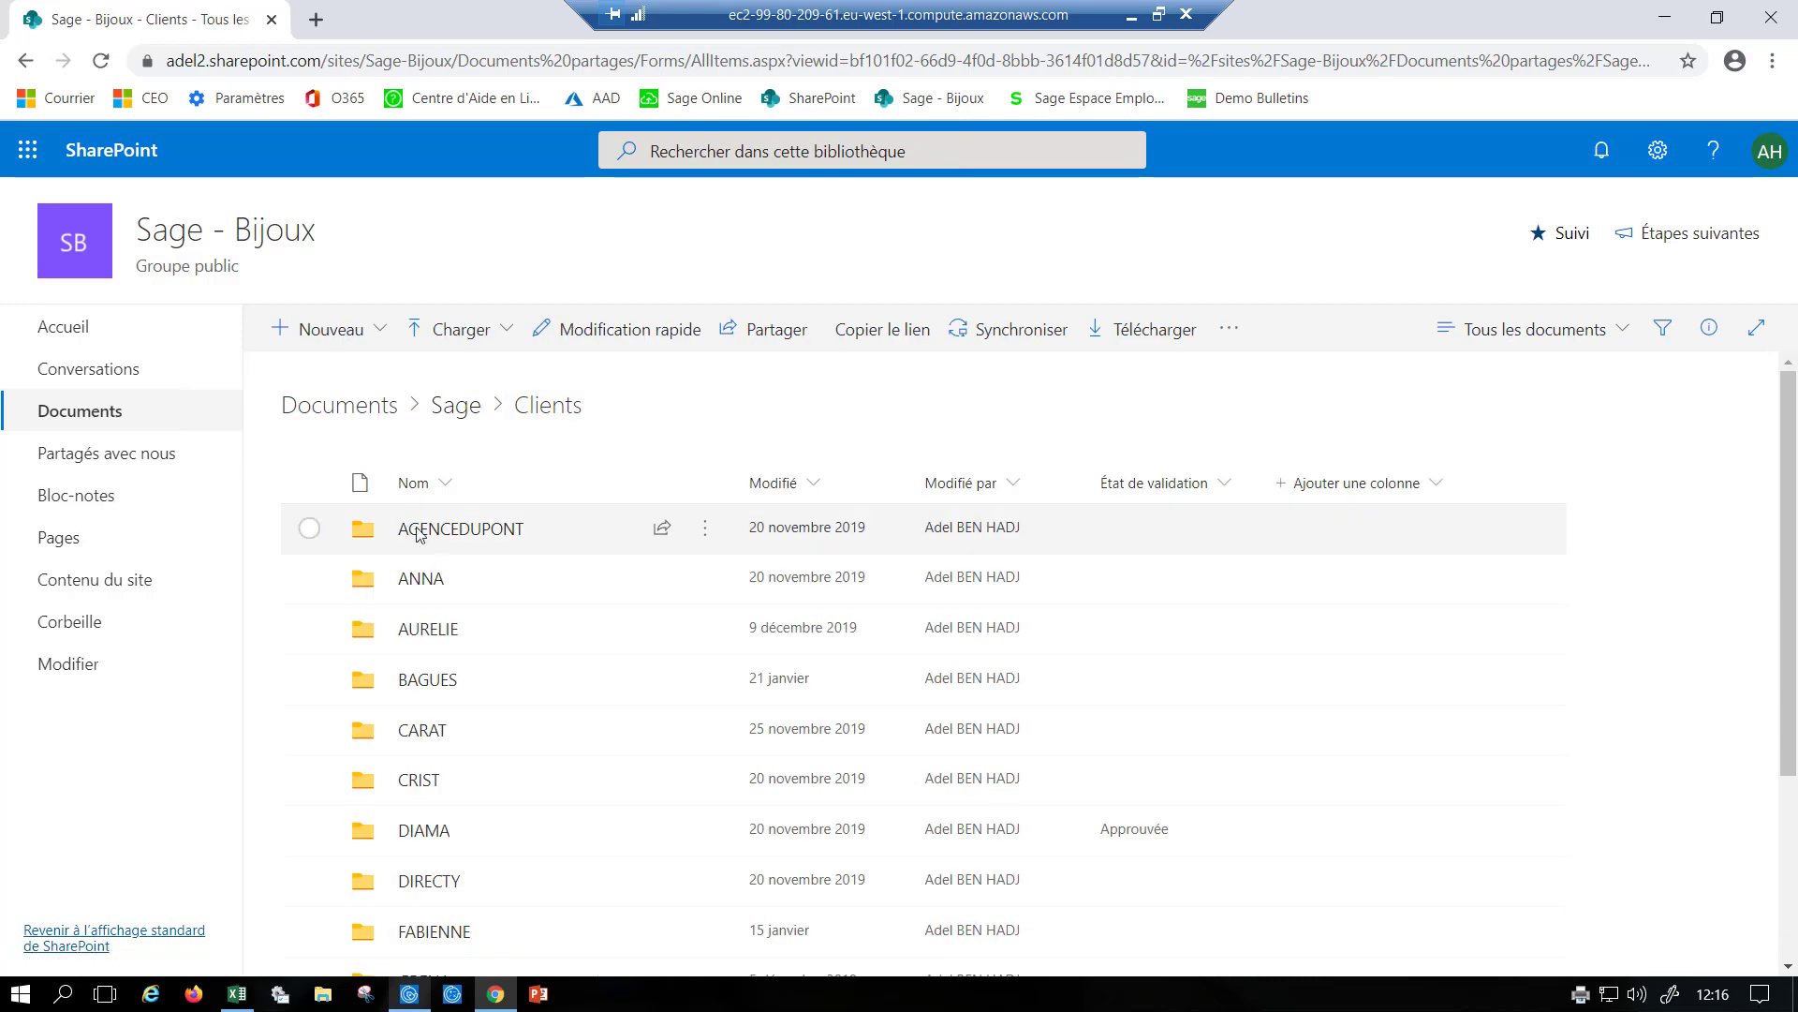
scroll(487, 683, down, 3)
scroll(448, 693, down, 1)
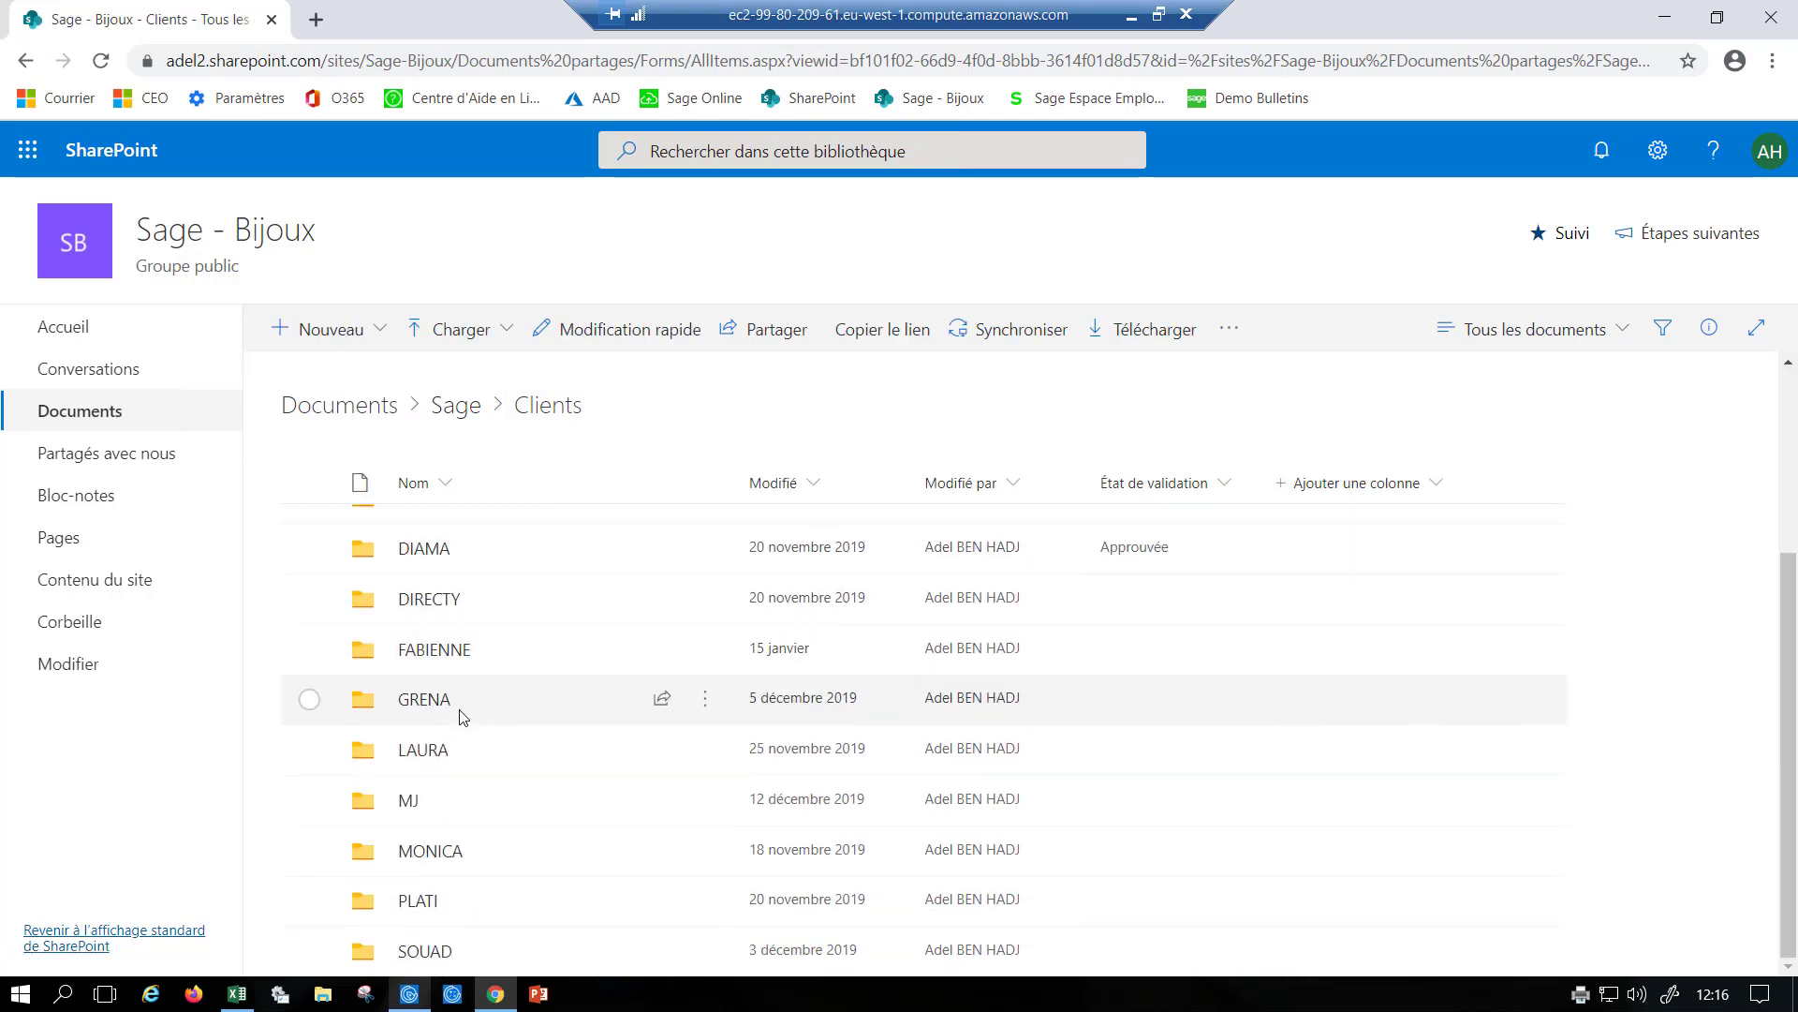
scroll(458, 718, up, 5)
click(468, 413)
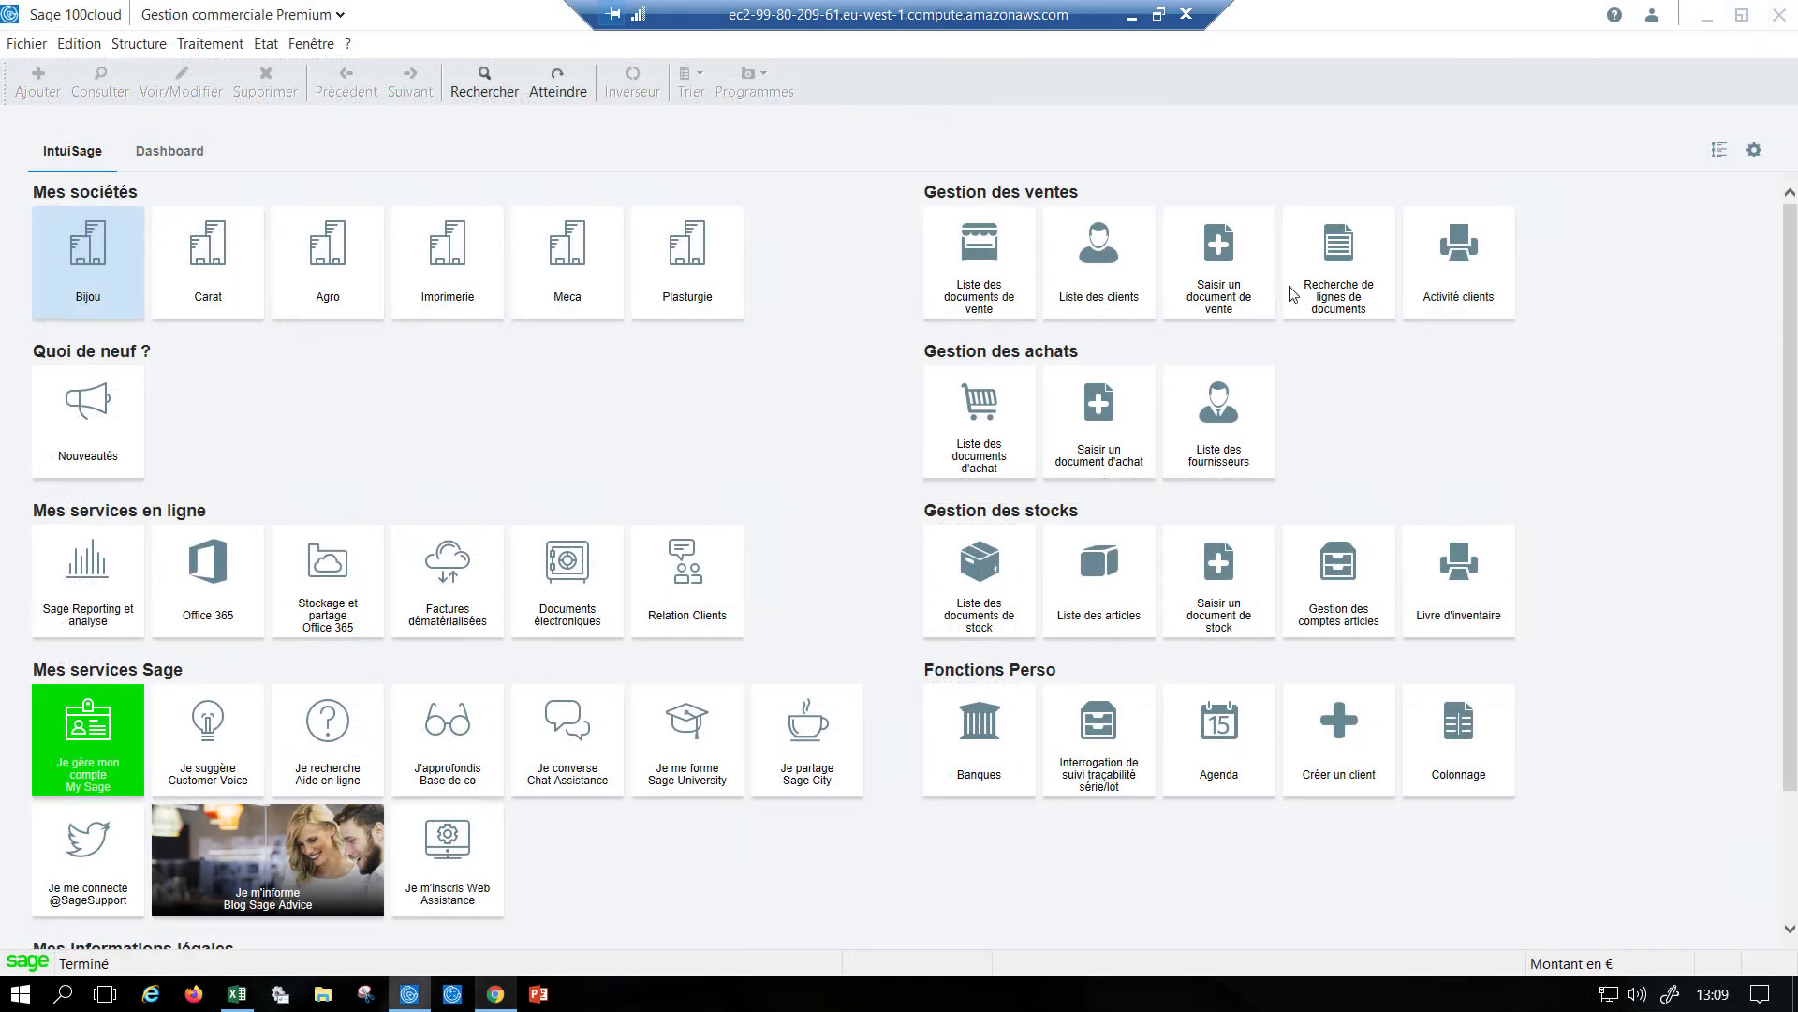
- Open the sales document list in Sage 100cloud and review the Devis, Bon de commande, Bon de livraison, Facture and Facture comptabilisée categories
click(1001, 294)
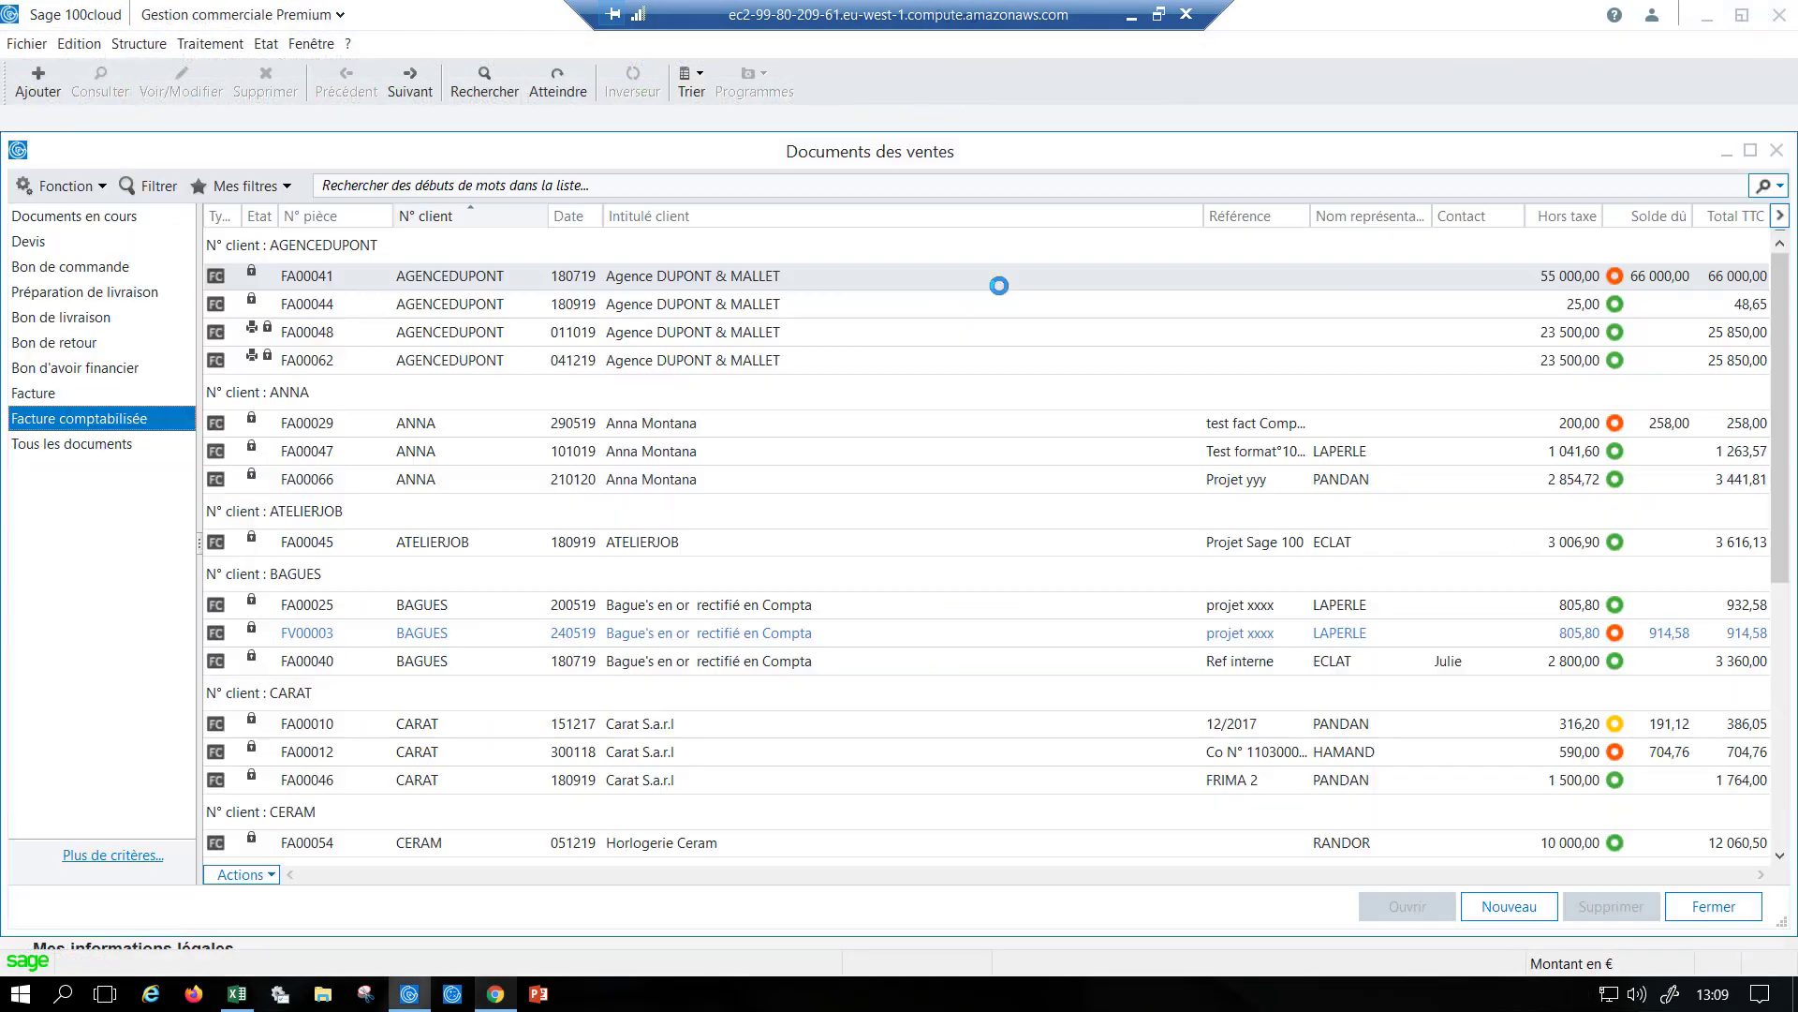
click(59, 244)
click(67, 270)
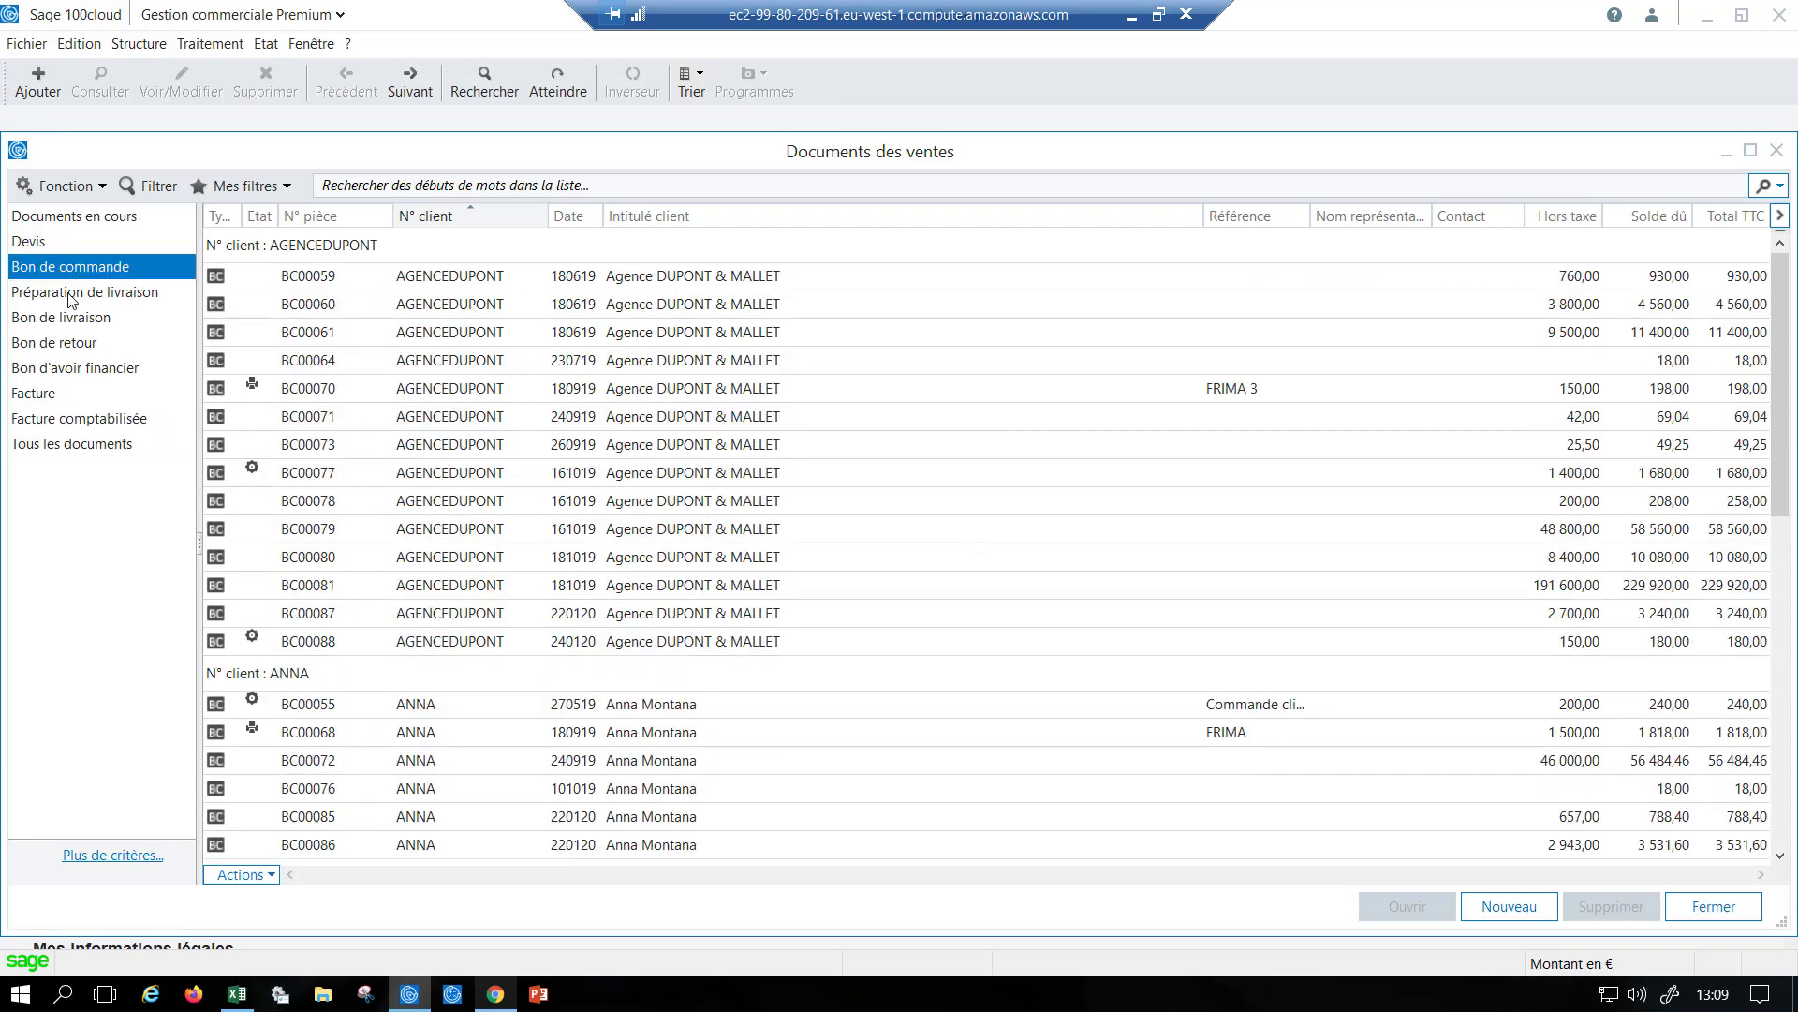
click(70, 320)
click(68, 394)
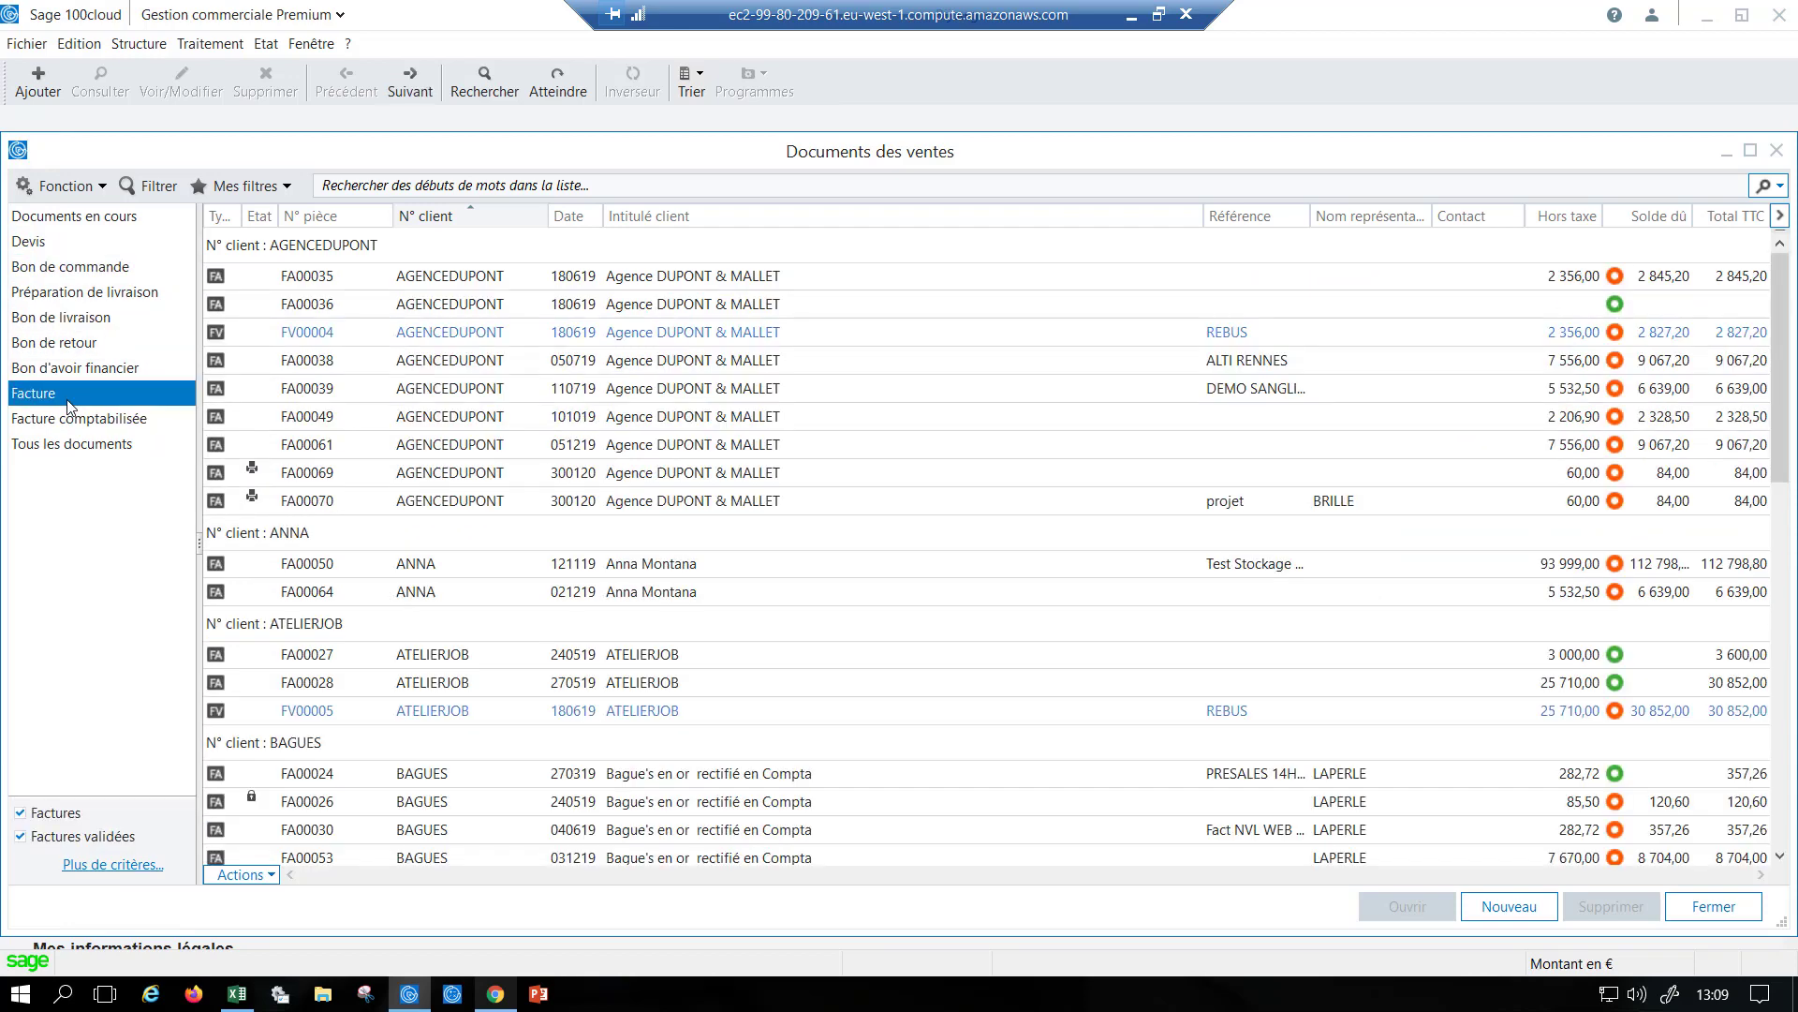
click(82, 421)
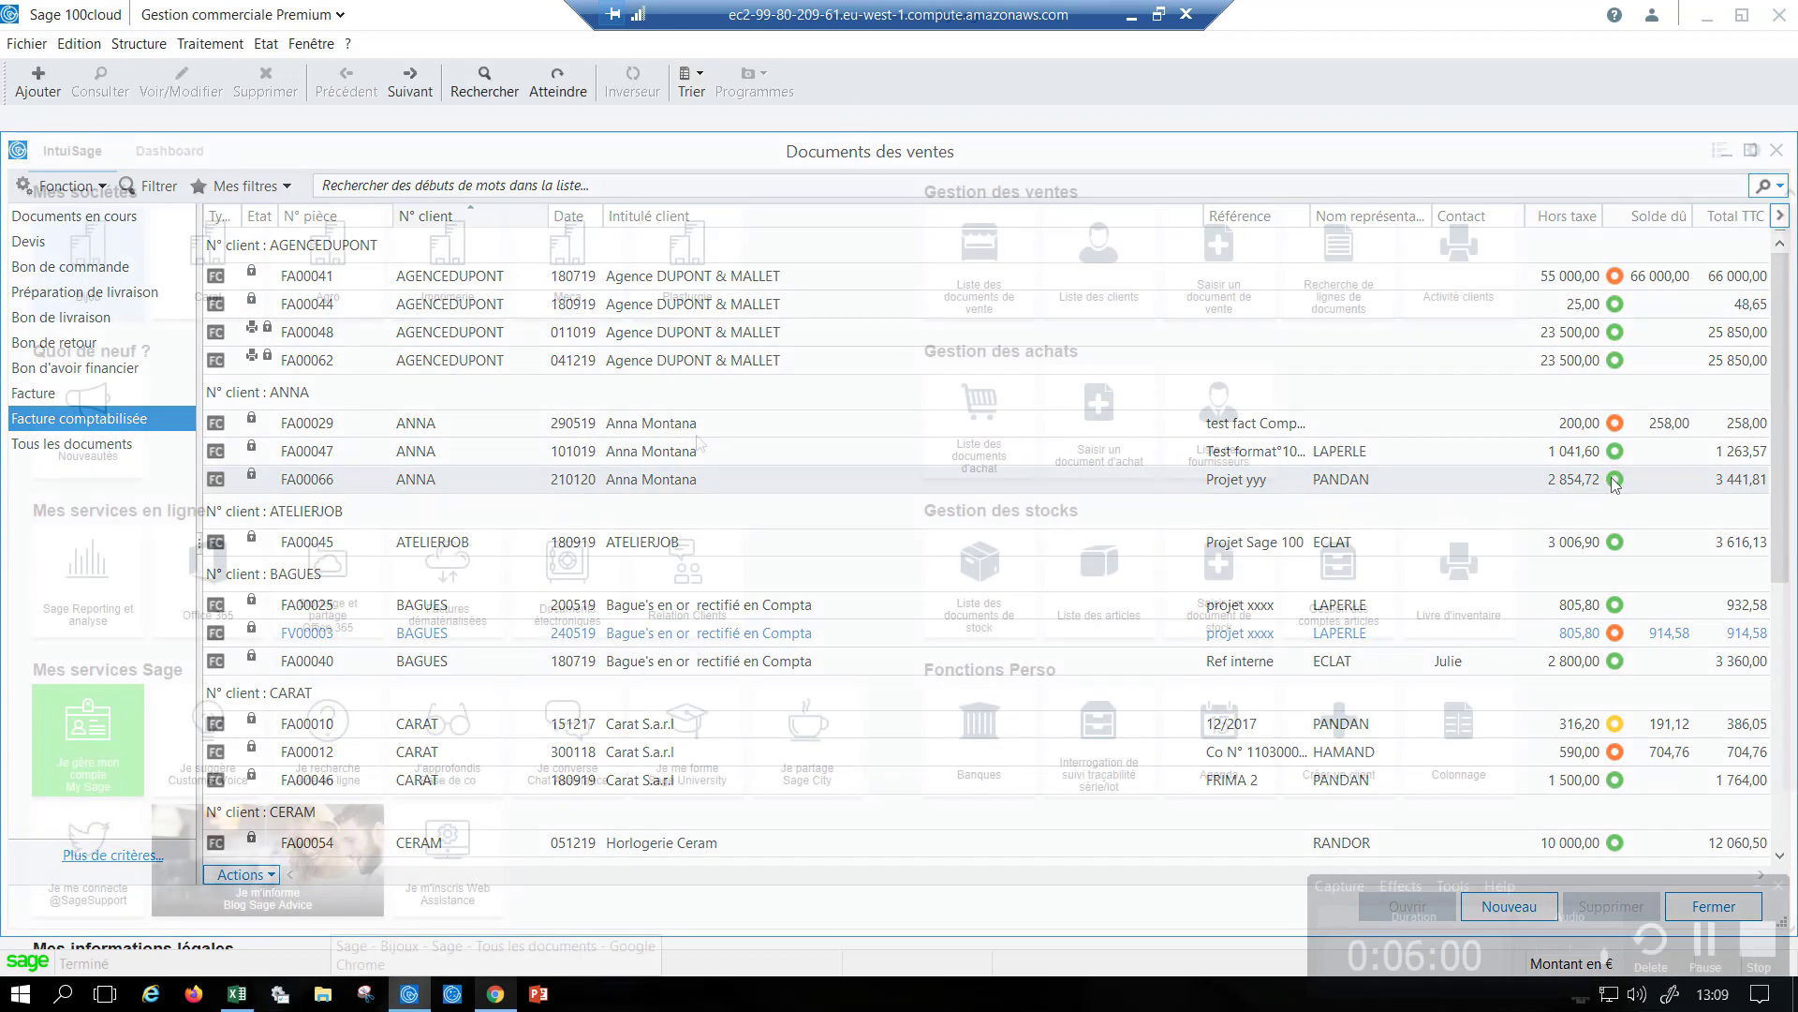
click(1756, 887)
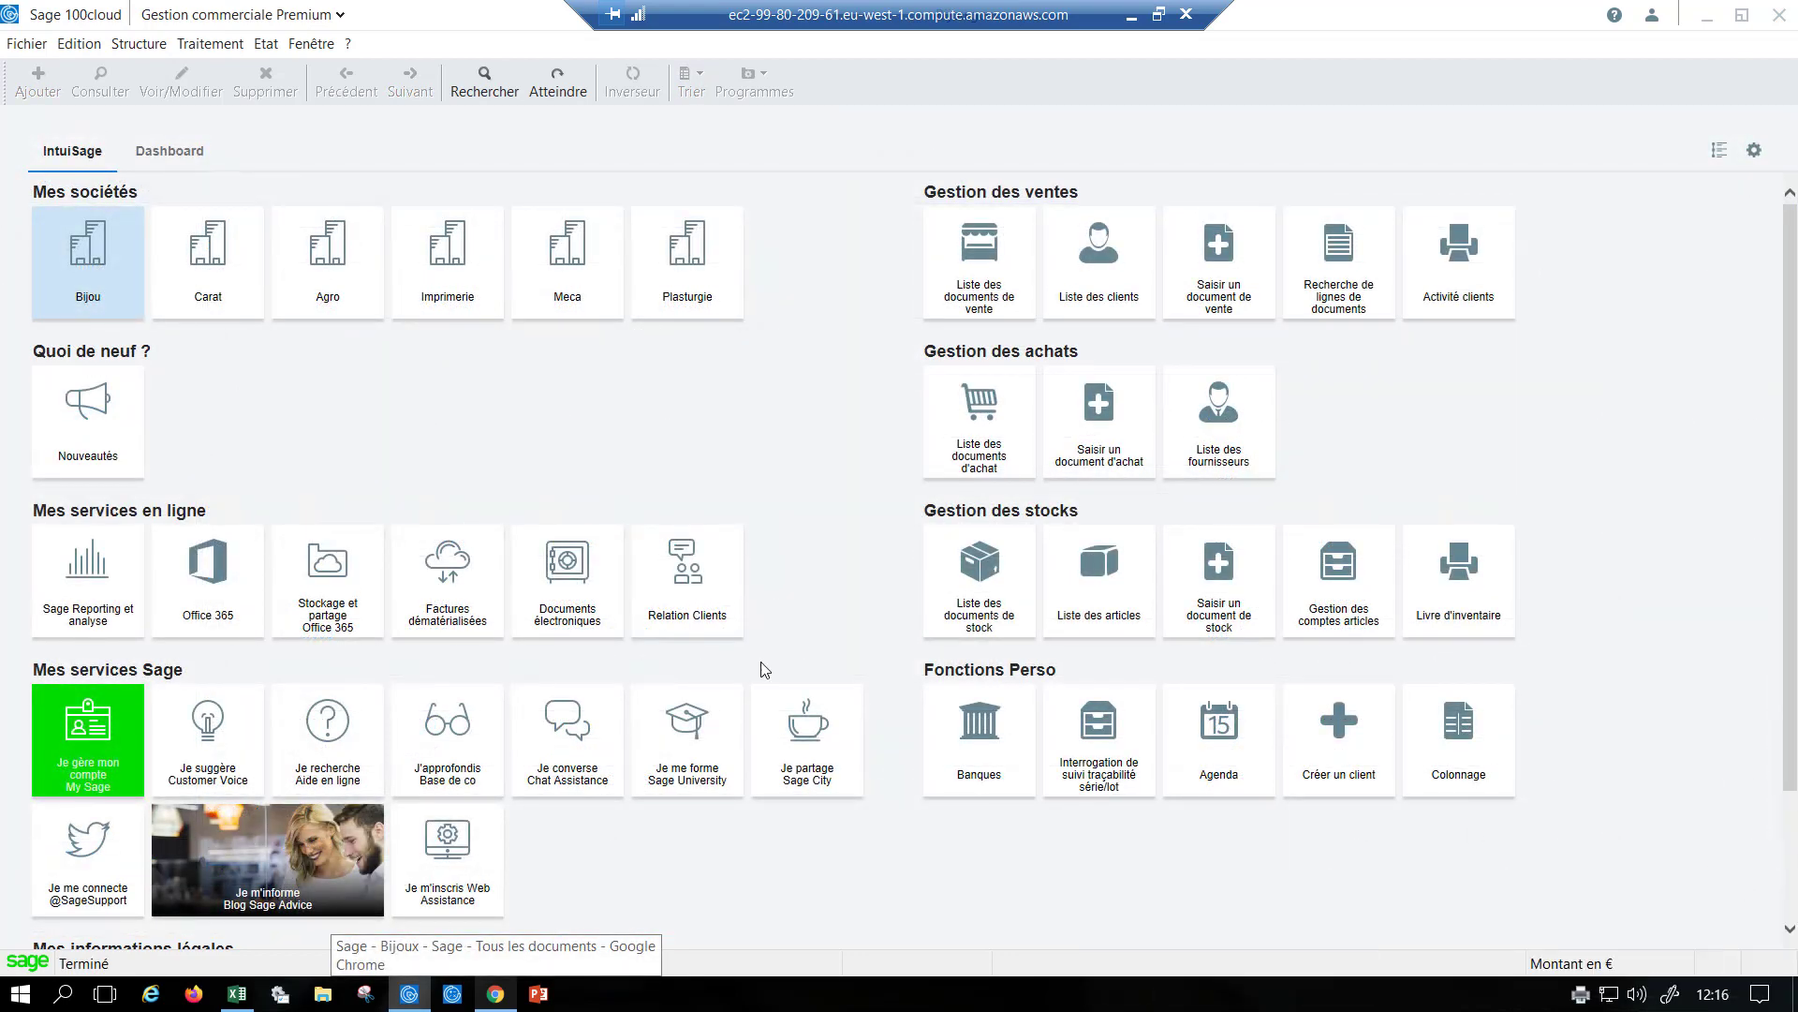